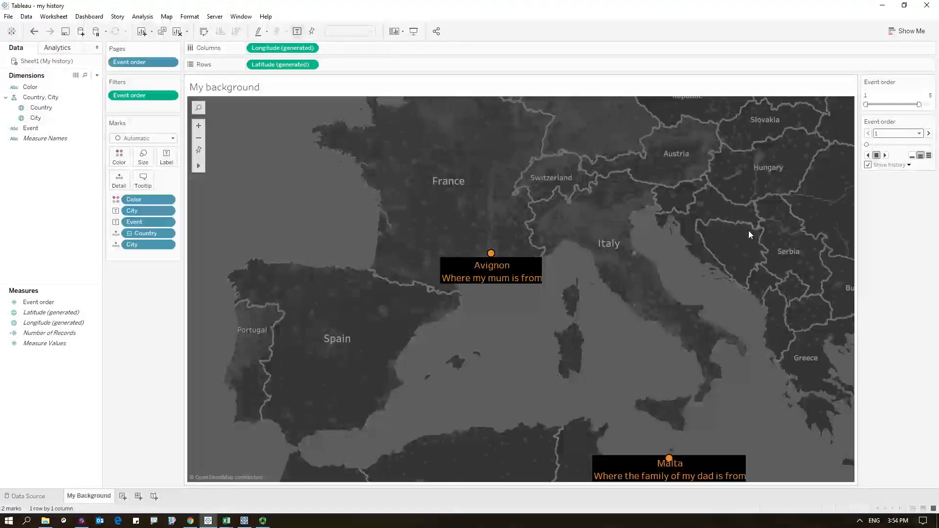
- Present the My Background map full screen, advance the Event order page from 1 to 5, and leave the presentation
{"action": "left_click", "coordinate": [414, 31]}
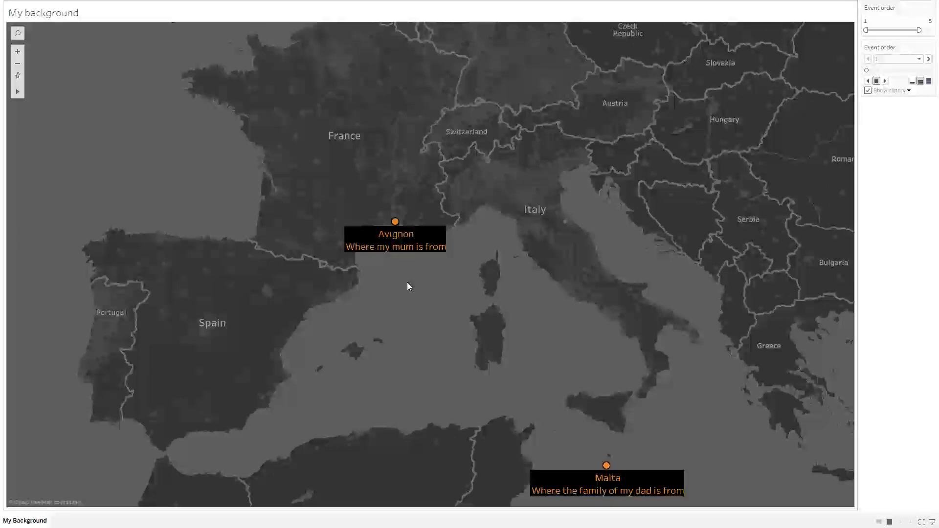
{"action": "left_click", "coordinate": [928, 58]}
{"action": "left_click", "coordinate": [929, 58]}
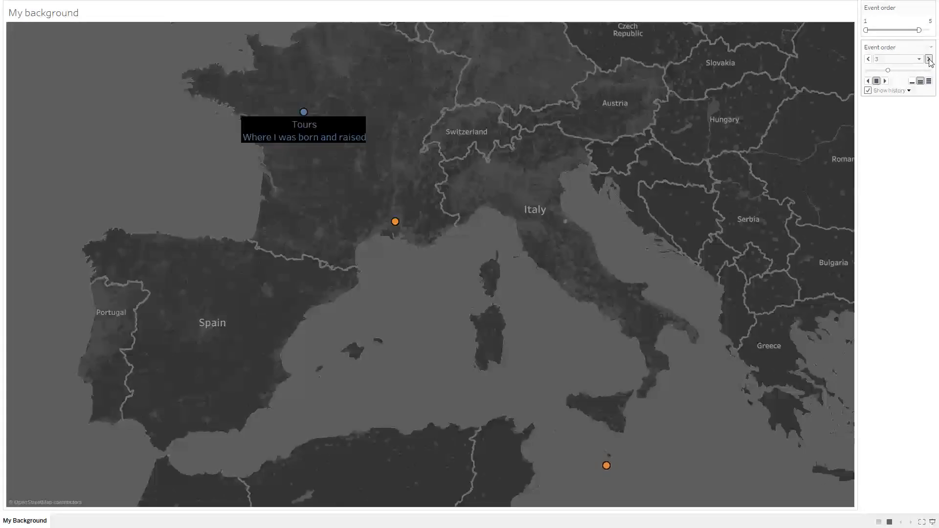
{"action": "left_click", "coordinate": [928, 59]}
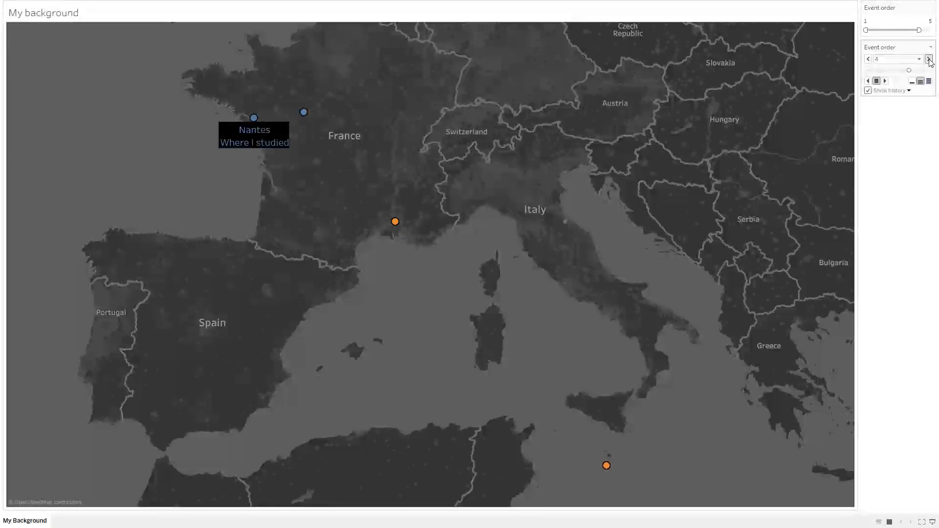
{"action": "left_click", "coordinate": [929, 59]}
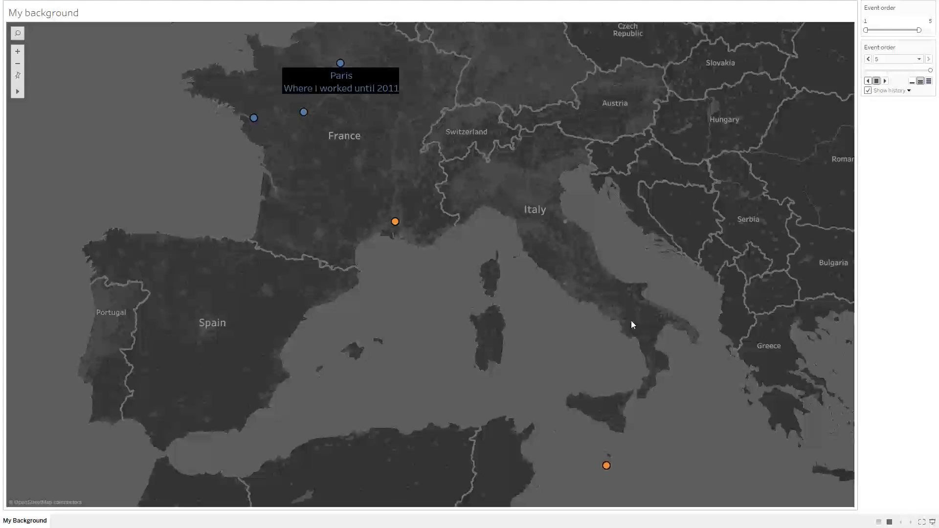
{"action": "key", "text": "Escape"}
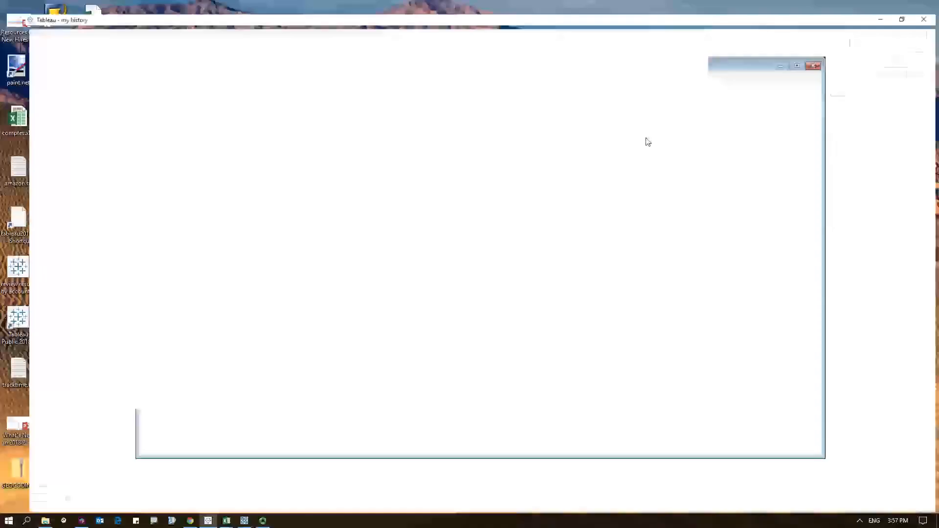
- Switch to Chrome and examine the Wikipedia lists of cities by sunshine duration and by average temperature
{"action": "left_click", "coordinate": [45, 520]}
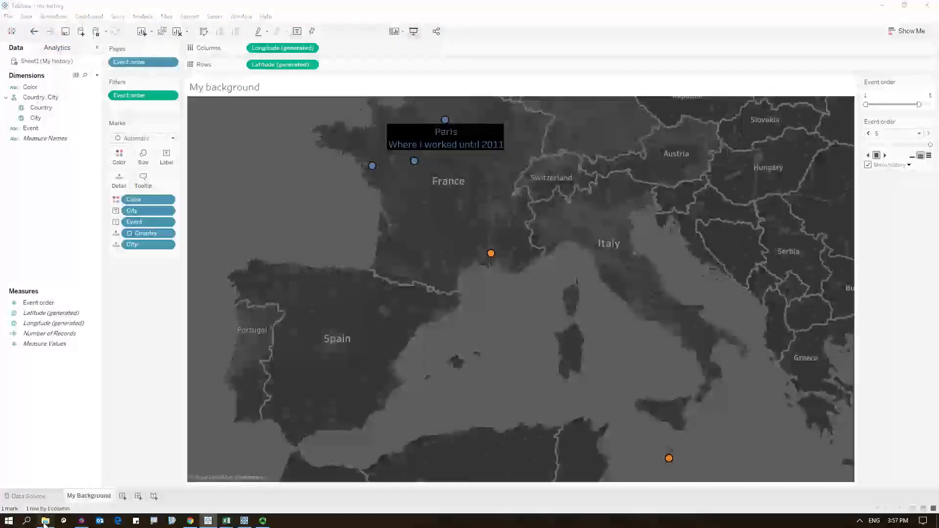
{"action": "left_click", "coordinate": [191, 521]}
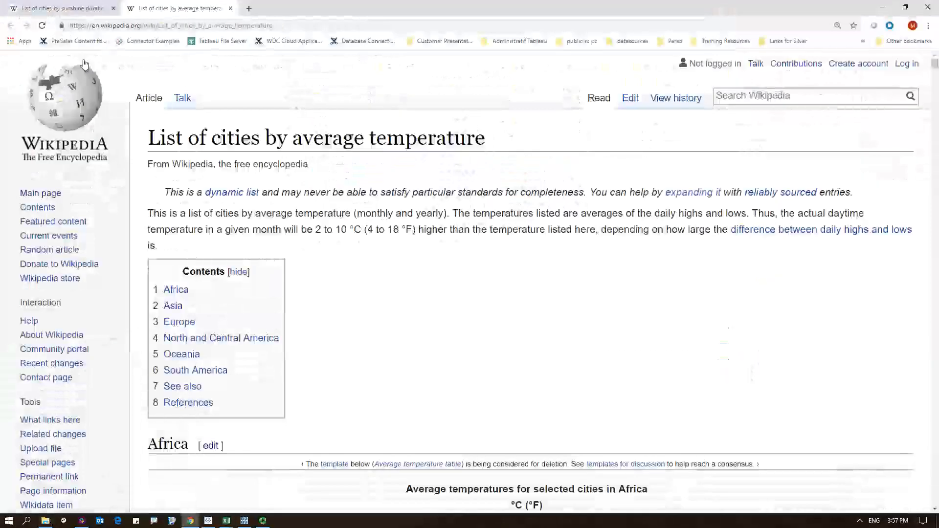
{"action": "left_click", "coordinate": [73, 7]}
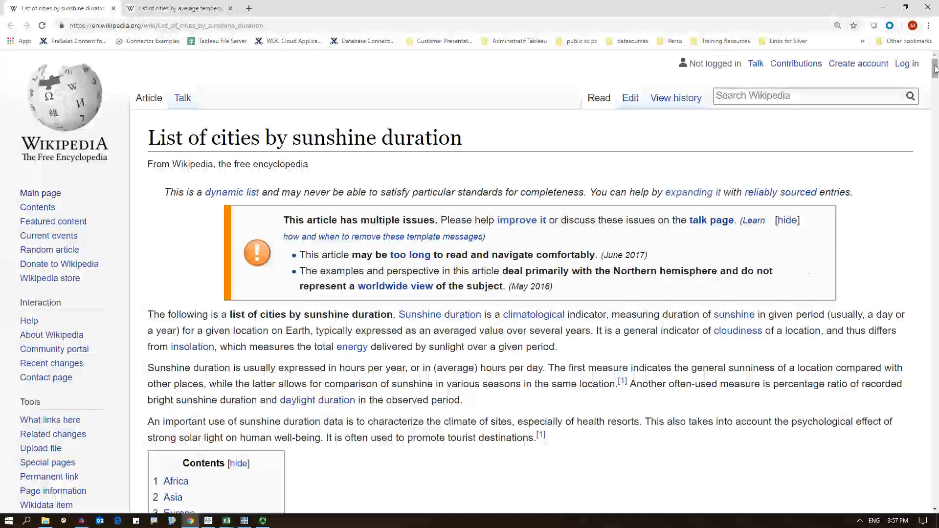
{"action": "left_click_drag", "start_coordinate": [934, 70], "coordinate": [917, 182]}
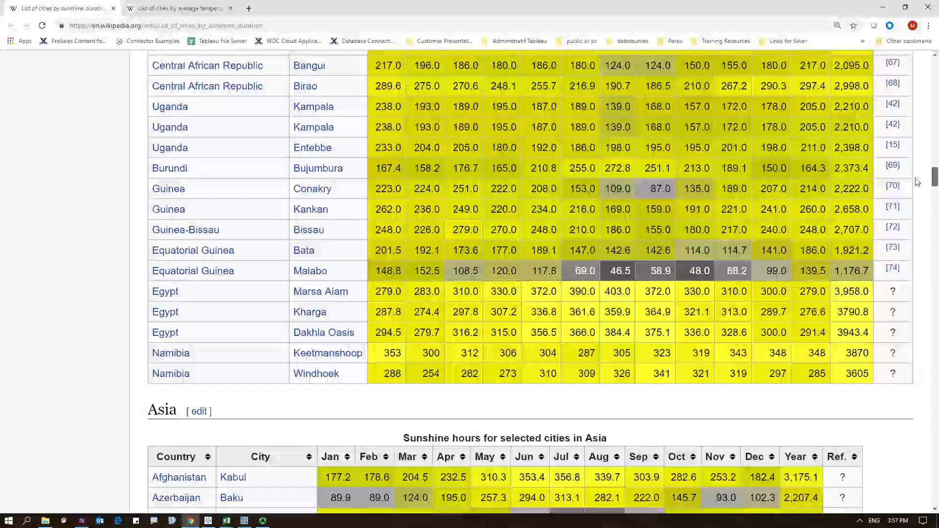
{"action": "left_click_drag", "start_coordinate": [918, 181], "coordinate": [920, 195]}
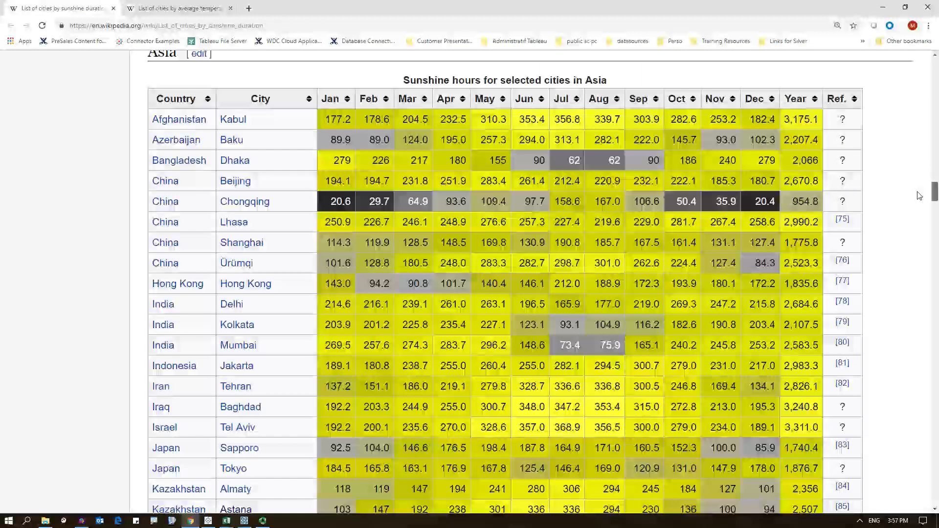
{"action": "left_click_drag", "start_coordinate": [920, 196], "coordinate": [921, 292]}
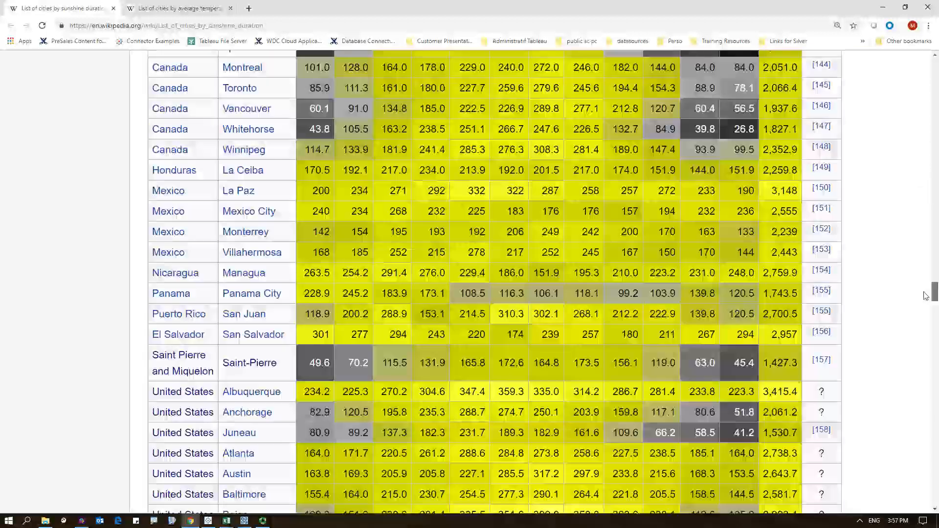
{"action": "left_click", "coordinate": [214, 11]}
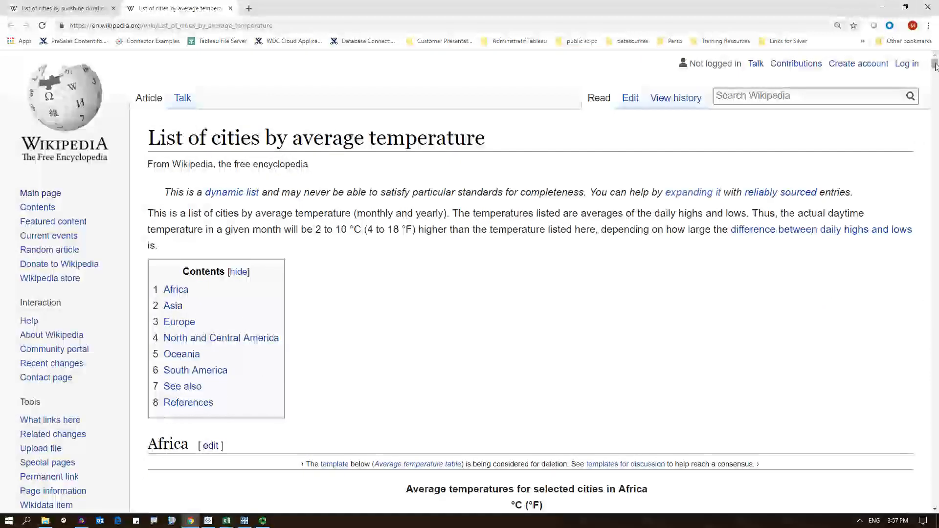
{"action": "left_click_drag", "start_coordinate": [934, 66], "coordinate": [935, 73]}
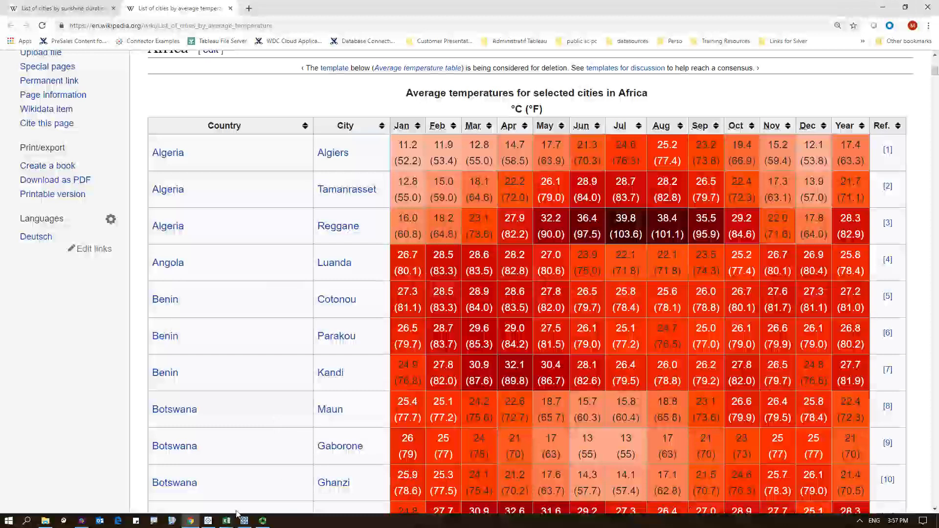
- Switch to Excel and look through the city tables by continent in the workbook 1- Hours of sun.xlsx
{"action": "mouse_move", "coordinate": [226, 523]}
{"action": "left_click", "coordinate": [173, 482]}
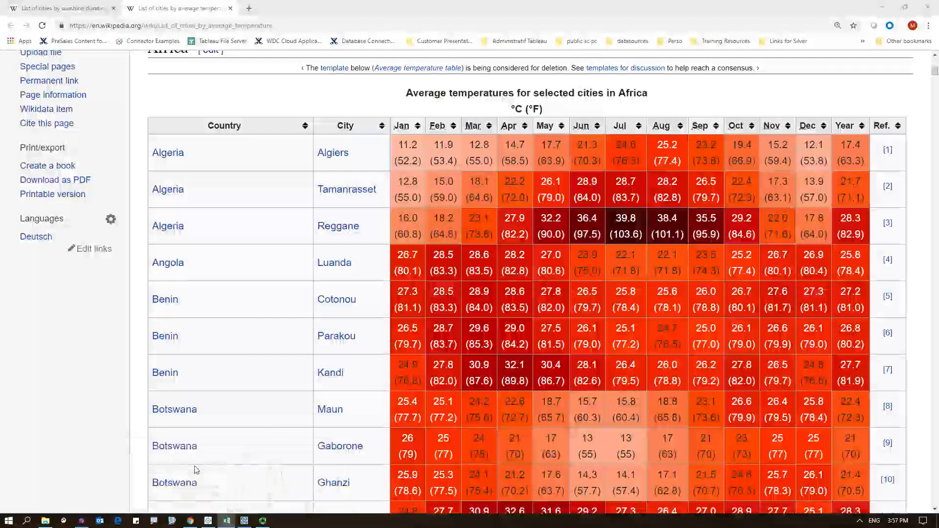
{"action": "double_click", "coordinate": [325, 88]}
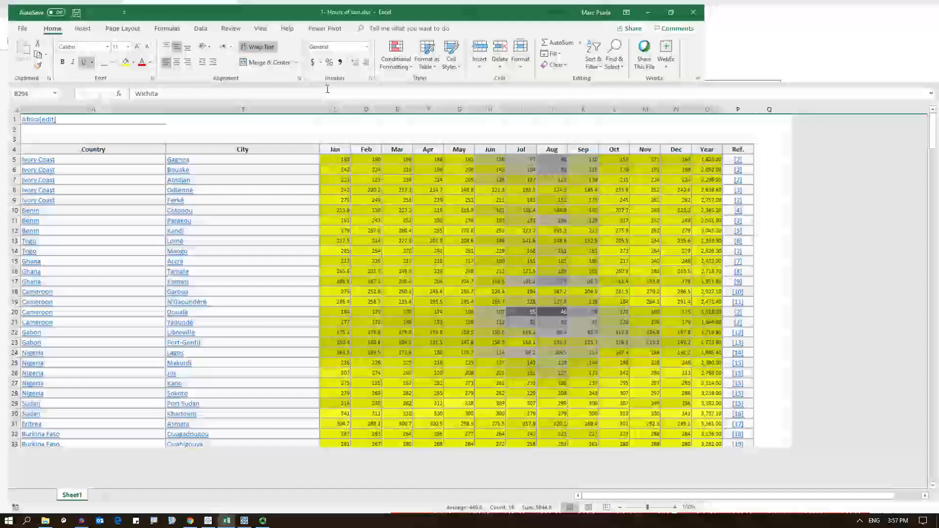
{"action": "scroll", "coordinate": [474, 233], "scroll_direction": "down", "scroll_amount": 20}
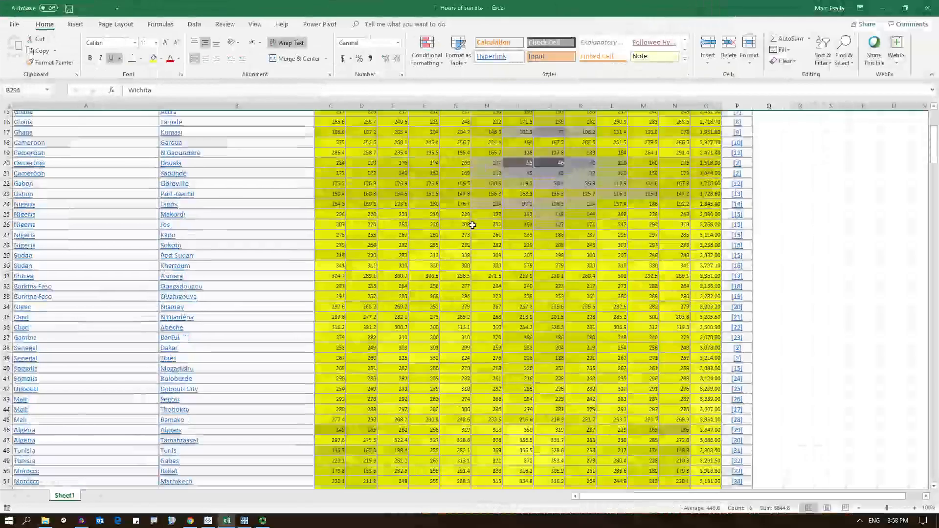
{"action": "scroll", "coordinate": [476, 233], "scroll_direction": "down", "scroll_amount": 20}
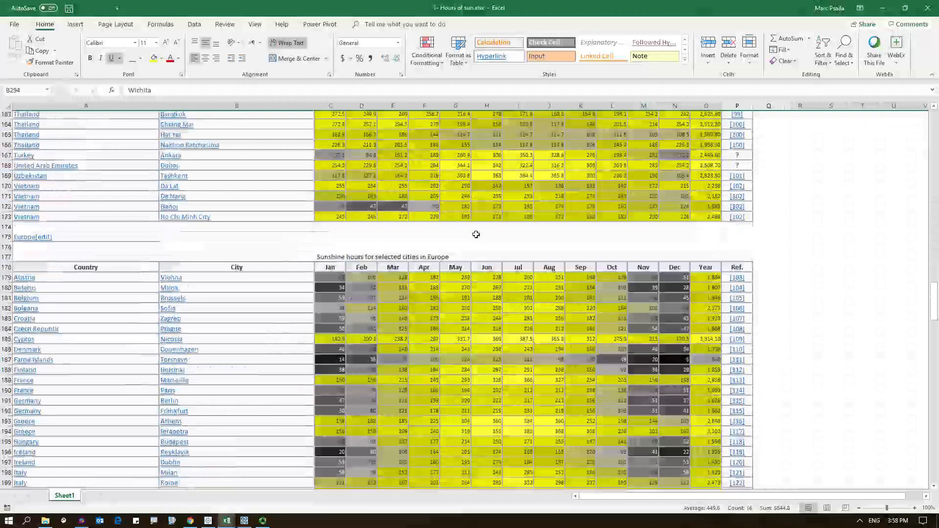
{"action": "scroll", "coordinate": [473, 242], "scroll_direction": "up", "scroll_amount": 20}
{"action": "scroll", "coordinate": [473, 242], "scroll_direction": "up", "scroll_amount": 20}
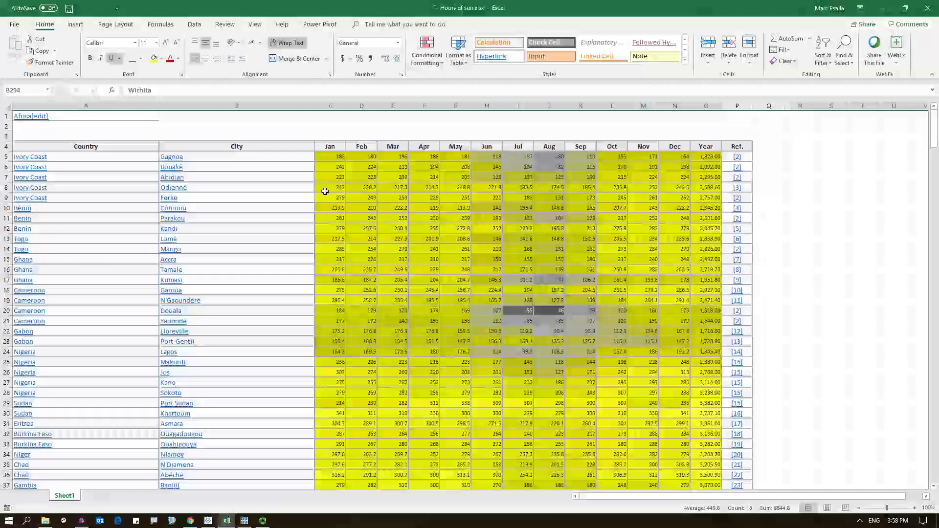
- Bring up the workbook 2- temperature.xlsx, maximize it, and examine its table from the first rows
{"action": "mouse_move", "coordinate": [227, 517]}
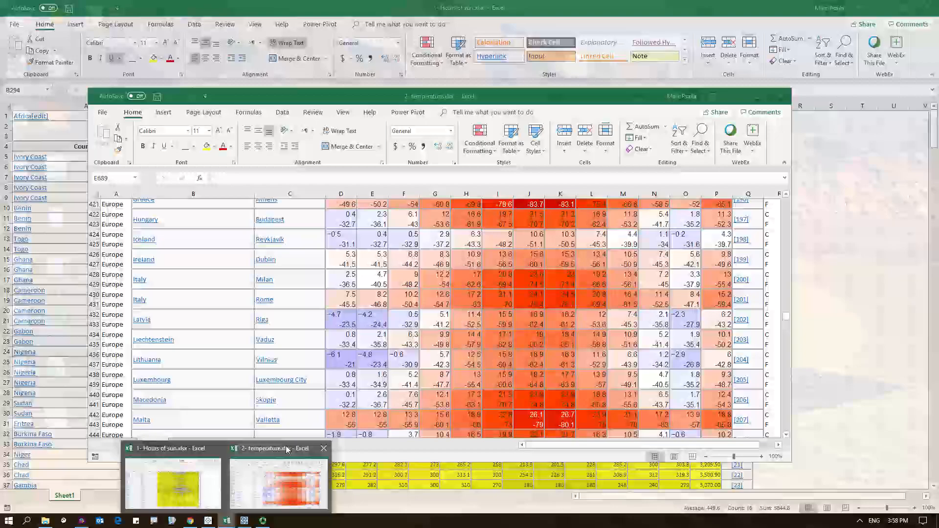
{"action": "left_click", "coordinate": [286, 449]}
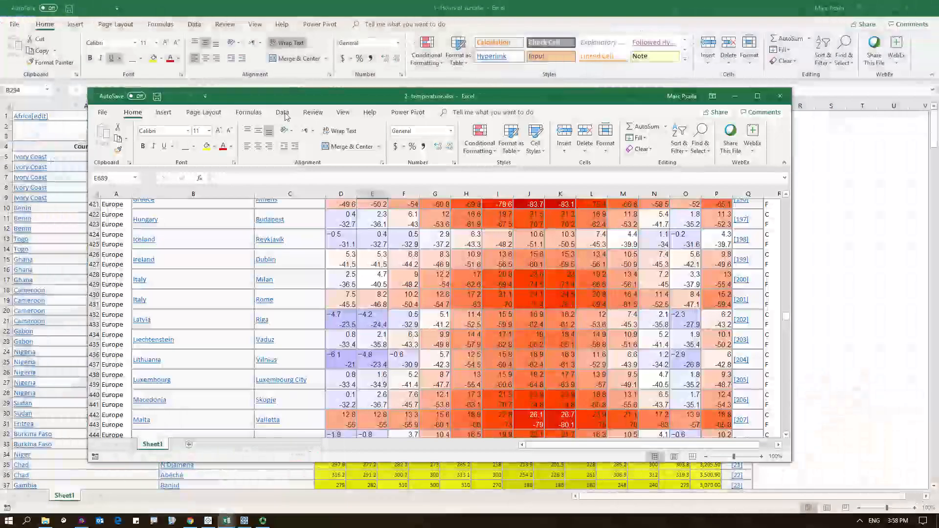
{"action": "key", "text": "super+Up"}
{"action": "scroll", "coordinate": [468, 213], "scroll_direction": "up", "scroll_amount": 20}
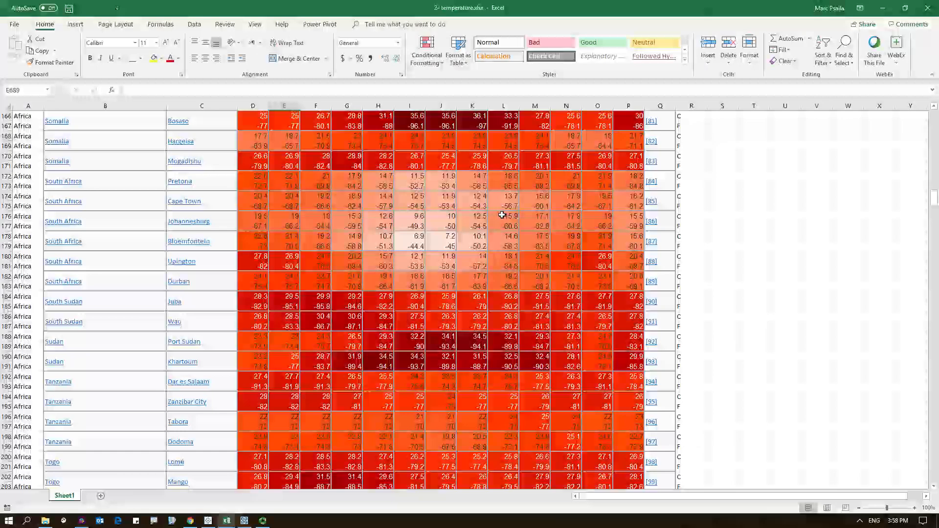
{"action": "scroll", "coordinate": [502, 216], "scroll_direction": "up", "scroll_amount": 20}
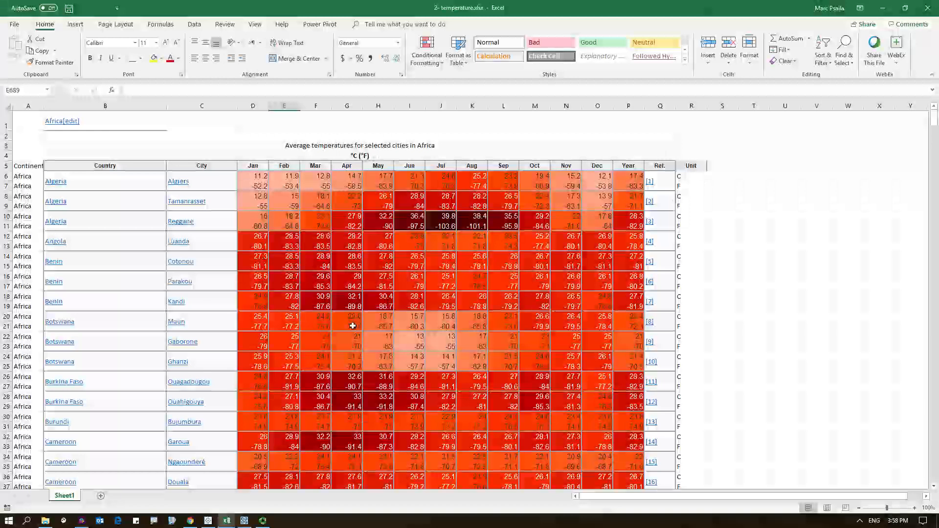
- Switch to Tableau Prep Builder, maximize it, and connect to the Microsoft Excel file 1- Hours of sun.xlsx
{"action": "left_click", "coordinate": [244, 521]}
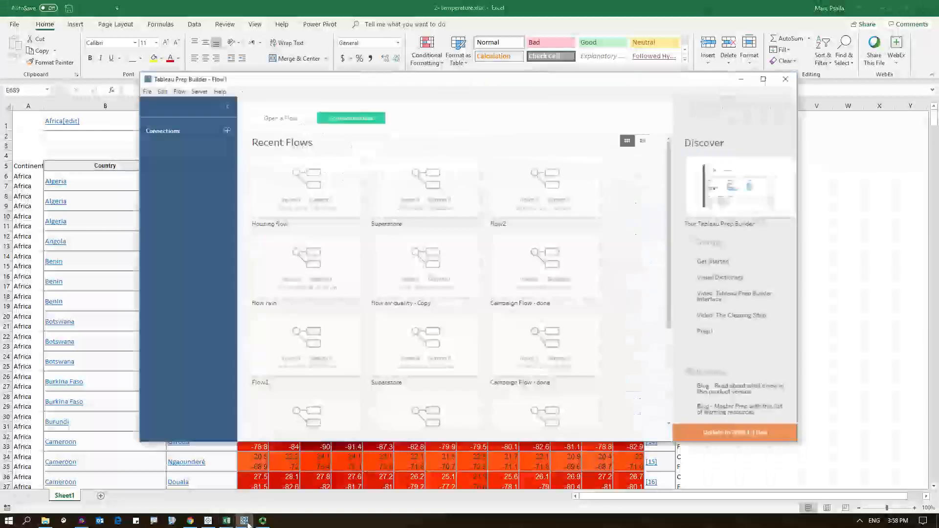
{"action": "double_click", "coordinate": [275, 78]}
{"action": "left_click", "coordinate": [87, 55]}
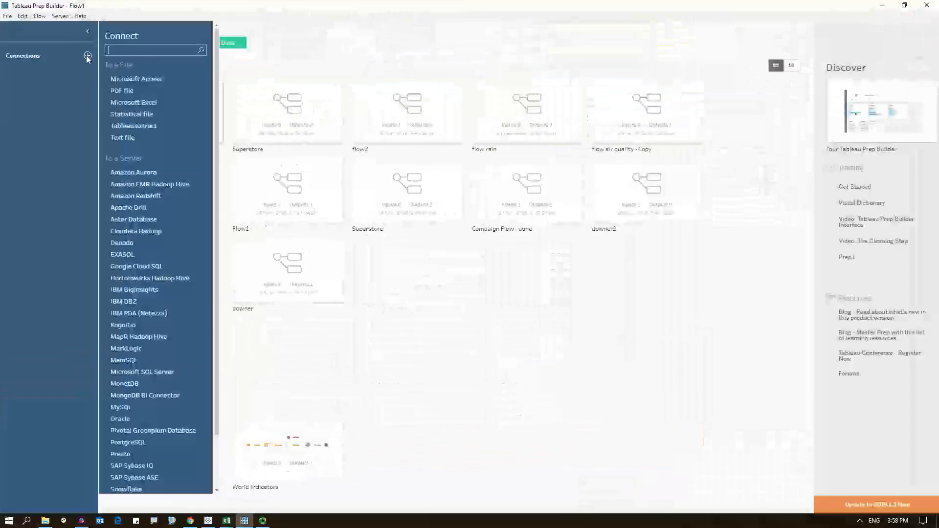
{"action": "left_click", "coordinate": [133, 102]}
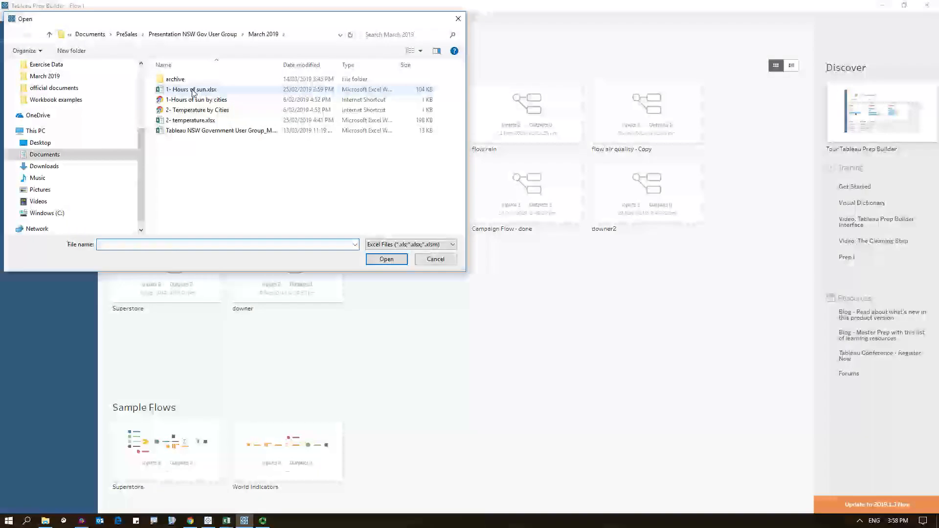
{"action": "double_click", "coordinate": [193, 89]}
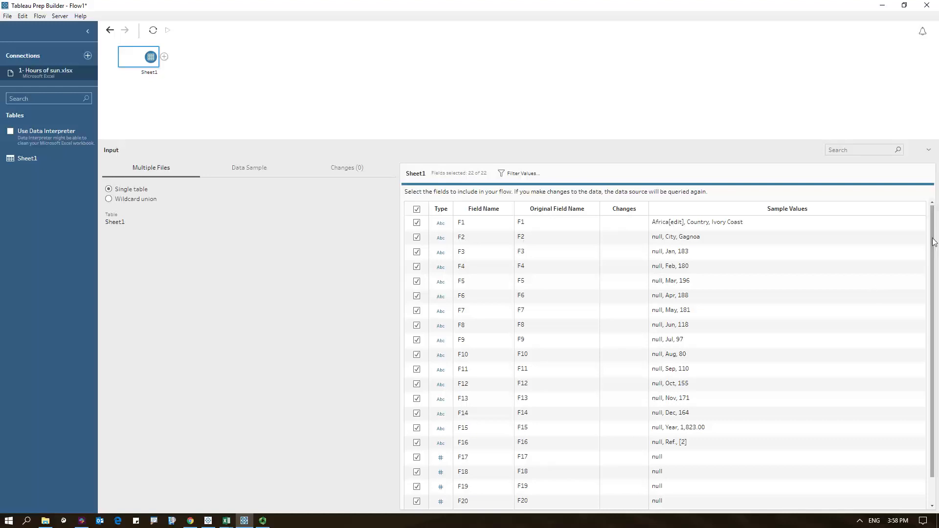
- Clean the connected workbook with Data Interpreter and add a cleaning step after the Sheet1 input
{"action": "scroll", "coordinate": [937, 300], "scroll_direction": "down", "scroll_amount": 1}
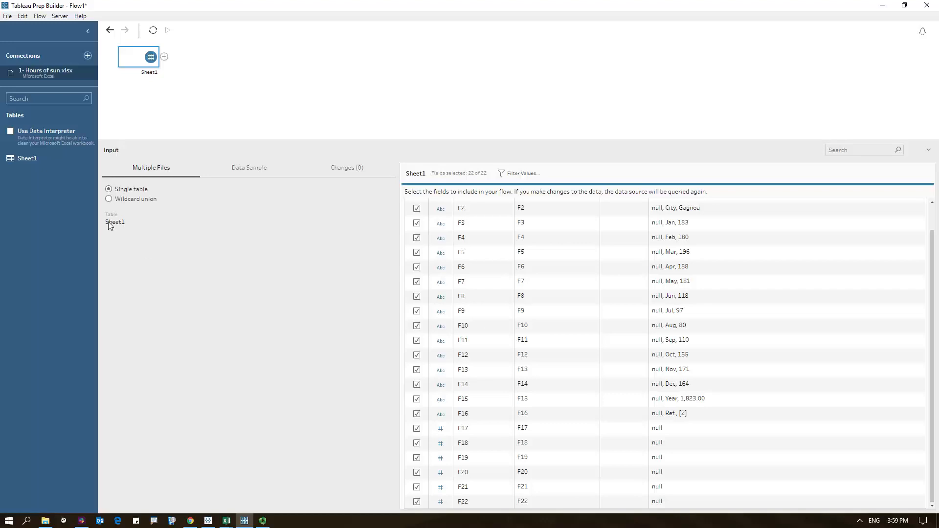
{"action": "left_click", "coordinate": [11, 131]}
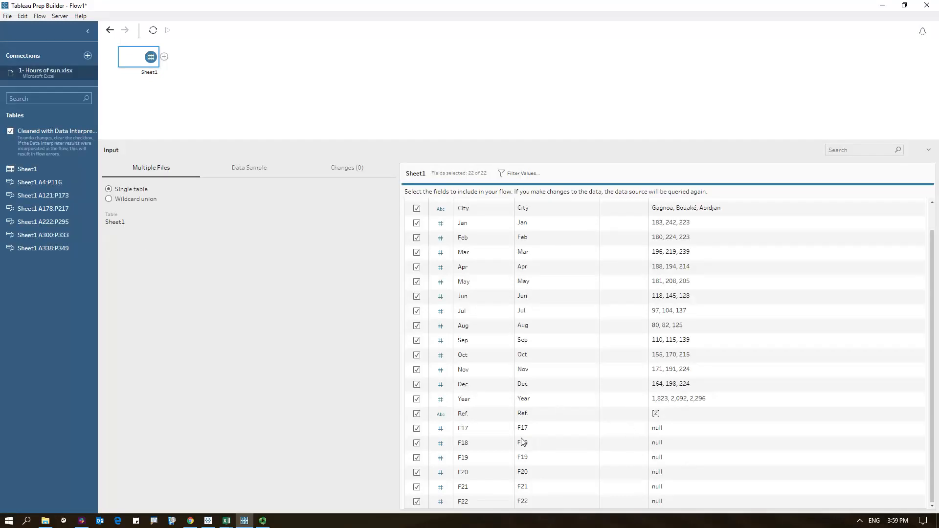
{"action": "left_click", "coordinate": [165, 57]}
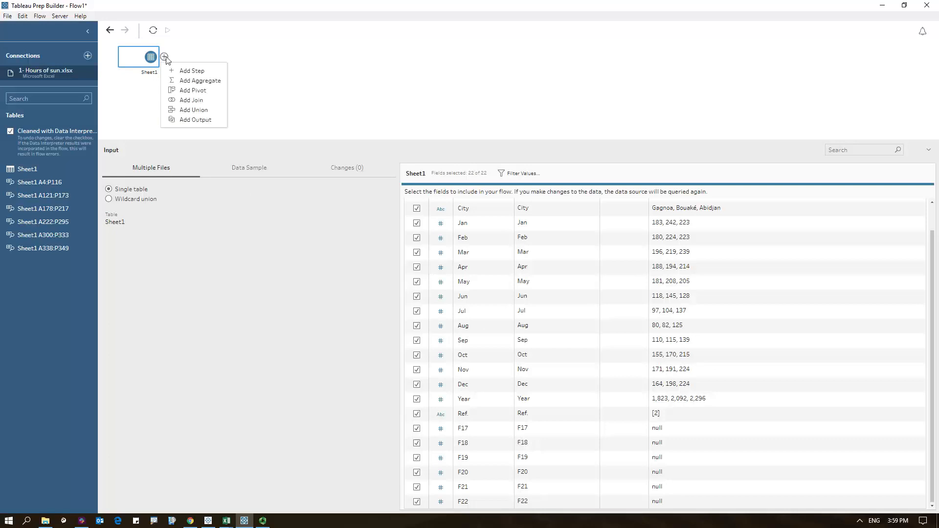
{"action": "left_click", "coordinate": [189, 71]}
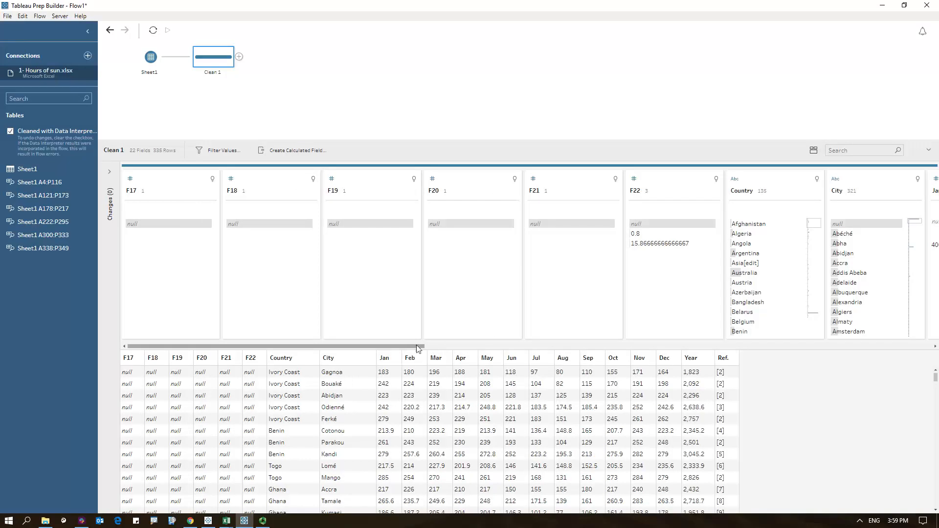
- Remove the fields F17 to F22 in the Clean 1 step
{"action": "left_click_drag", "start_coordinate": [419, 349], "coordinate": [291, 352]}
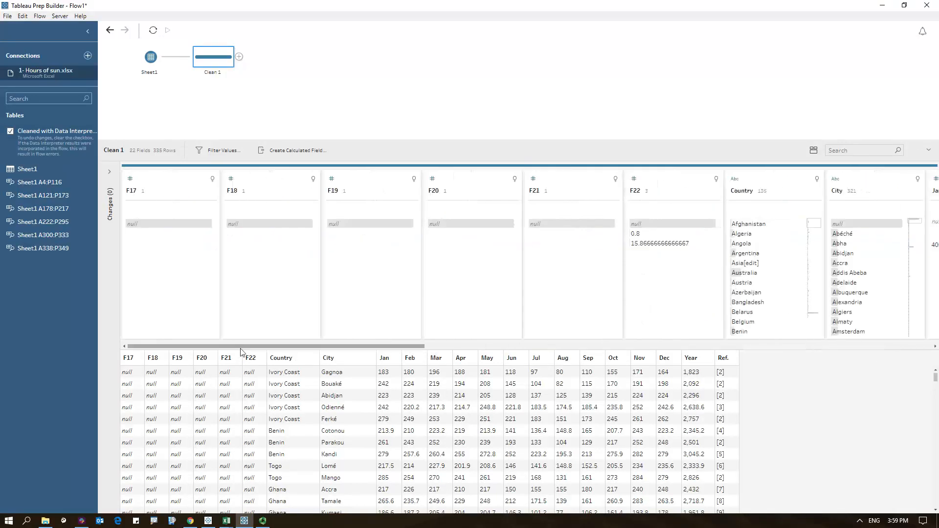
{"action": "left_click", "coordinate": [182, 177]}
{"action": "left_click", "coordinate": [680, 188], "text": "shift"}
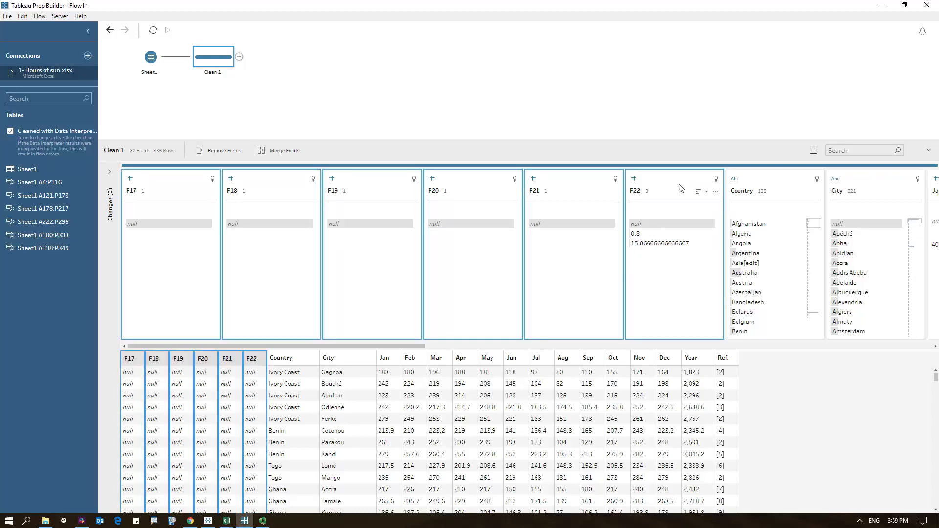
{"action": "right_click", "coordinate": [681, 188]}
{"action": "left_click", "coordinate": [696, 211]}
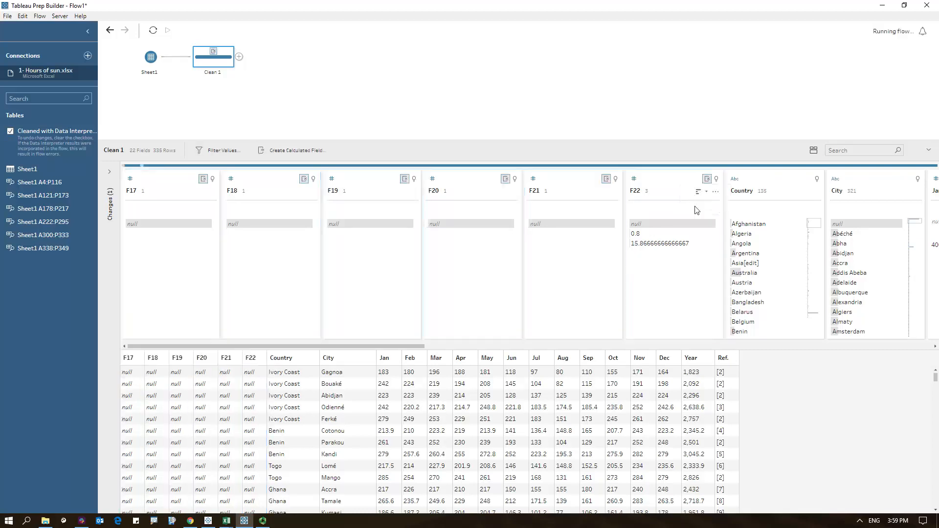
- Remove the Year and Ref. fields in the Clean 1 step
{"action": "left_click_drag", "start_coordinate": [430, 347], "coordinate": [740, 346]}
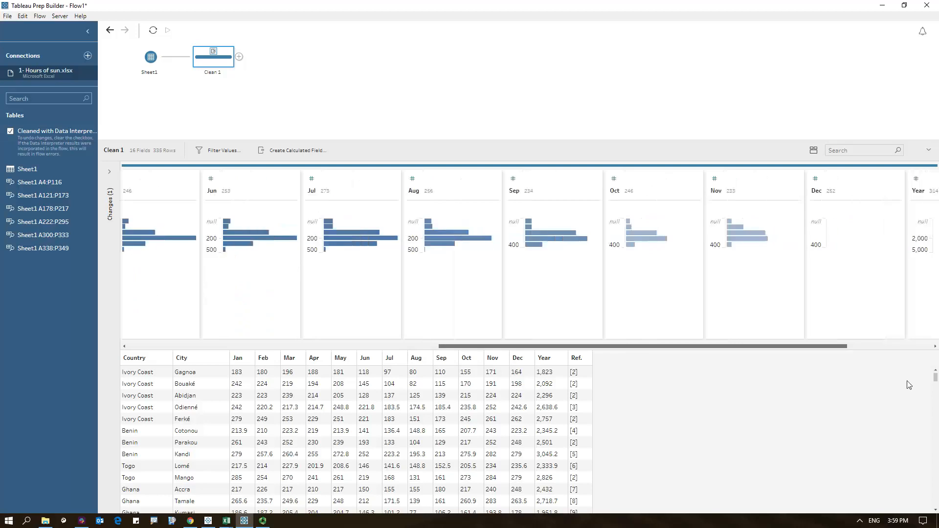
{"action": "left_click_drag", "start_coordinate": [909, 385], "coordinate": [933, 363]}
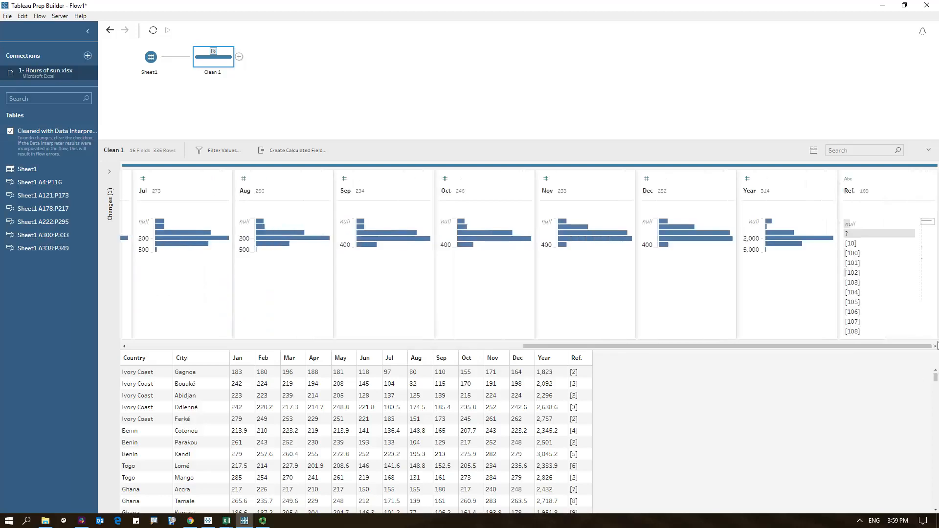
{"action": "left_click", "coordinate": [791, 188]}
{"action": "left_click", "coordinate": [888, 189], "text": "ctrl"}
{"action": "right_click", "coordinate": [888, 190]}
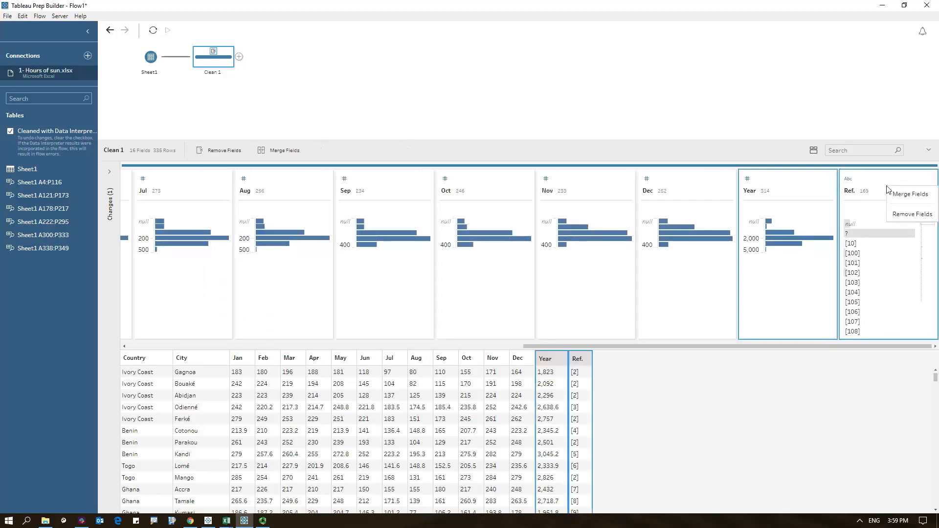
{"action": "left_click", "coordinate": [905, 214]}
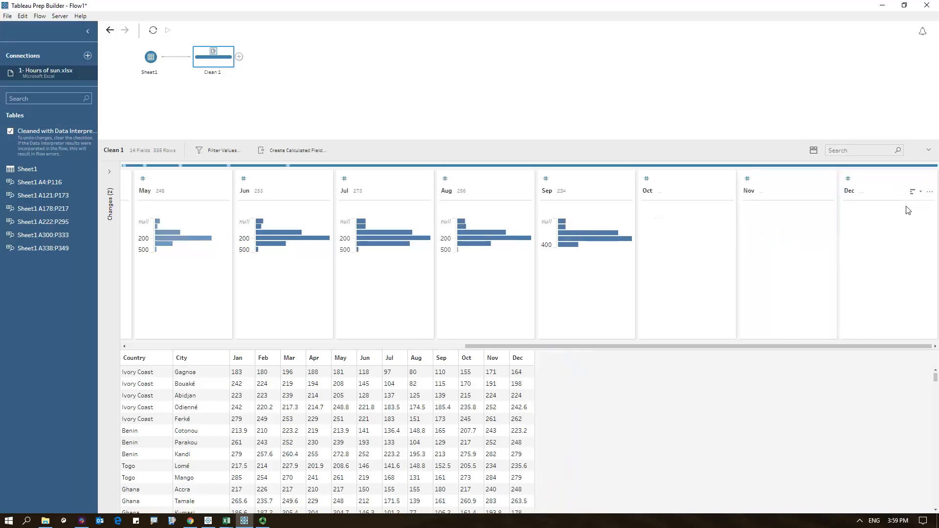
- Apply the recommended Country/Region data role to the Country field
{"action": "left_click_drag", "start_coordinate": [606, 348], "coordinate": [185, 361]}
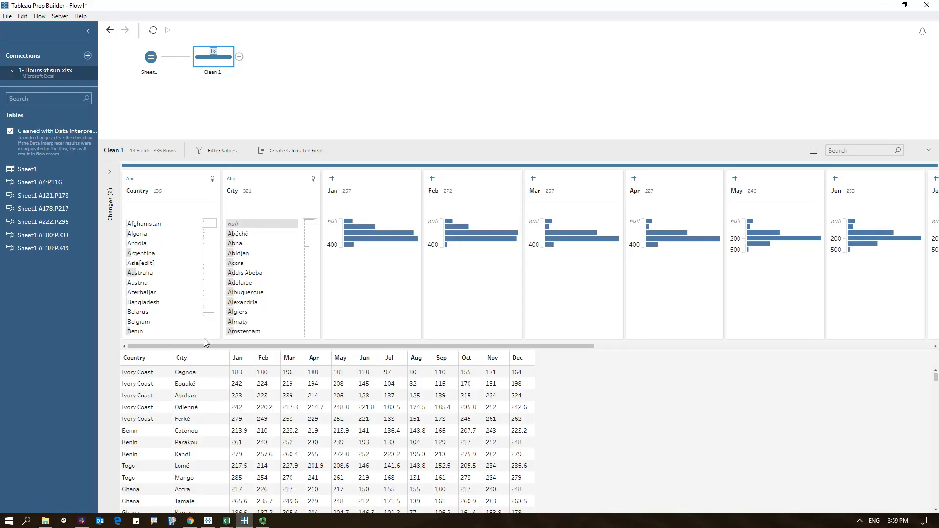
{"action": "left_click", "coordinate": [212, 180]}
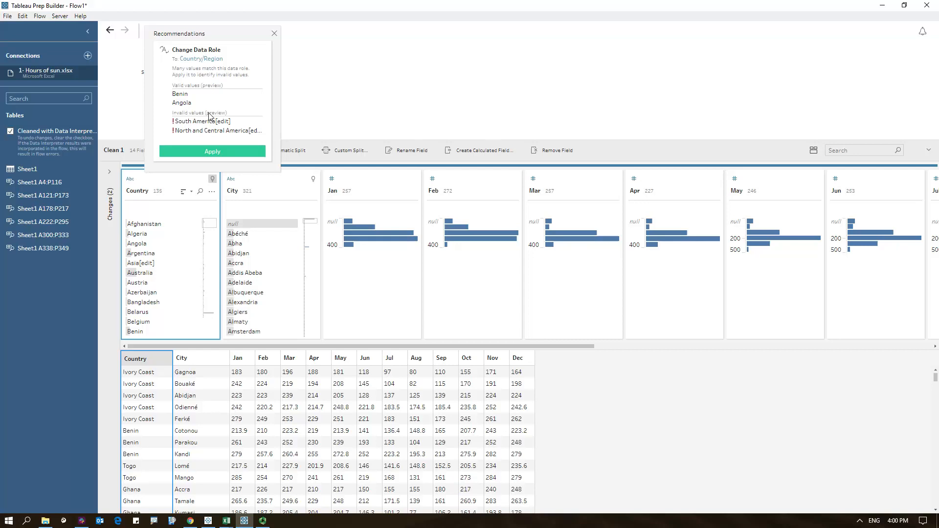
{"action": "left_click", "coordinate": [212, 152]}
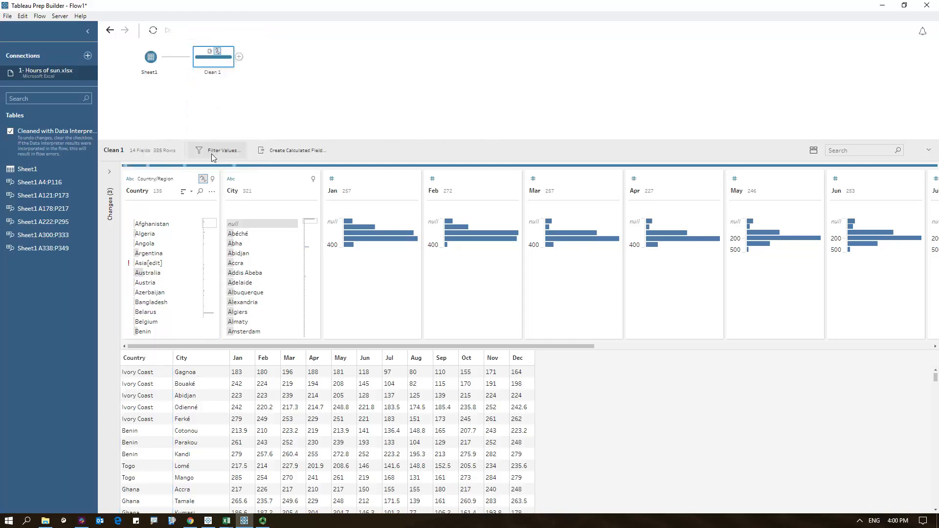
- Review the data type and data role options available for the Country field
{"action": "left_click", "coordinate": [211, 191]}
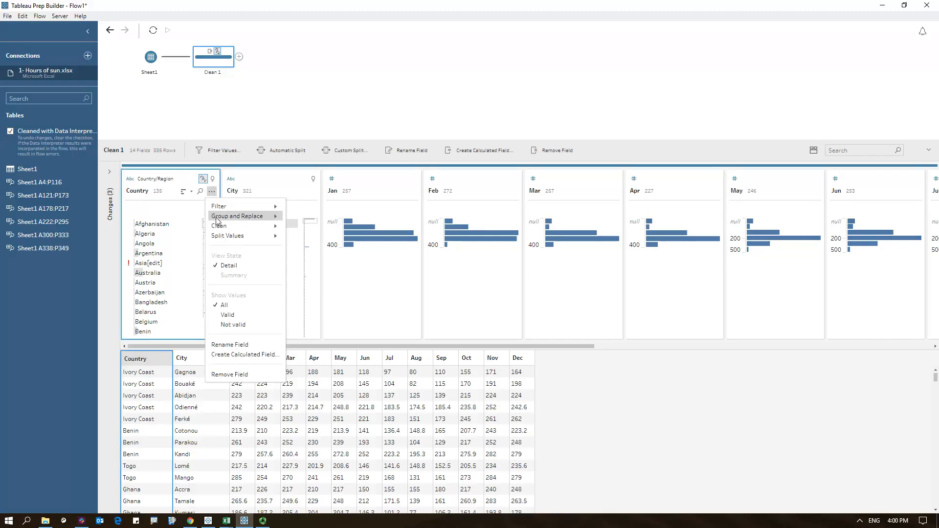
{"action": "left_click", "coordinate": [171, 179]}
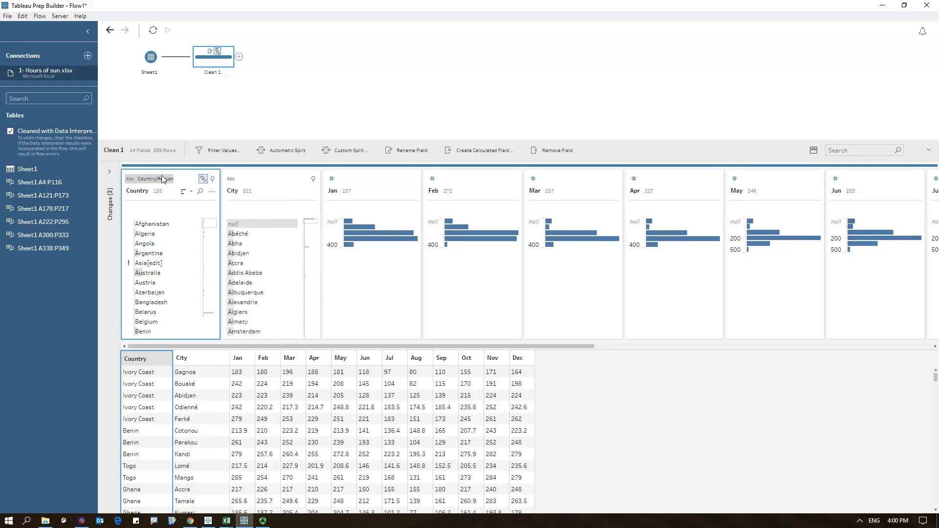
{"action": "left_click", "coordinate": [130, 179]}
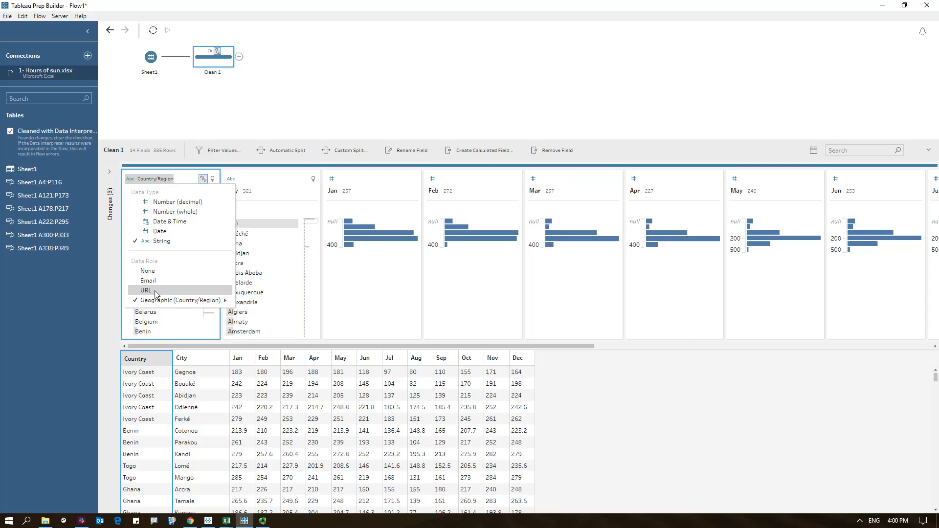
{"action": "left_click", "coordinate": [182, 181]}
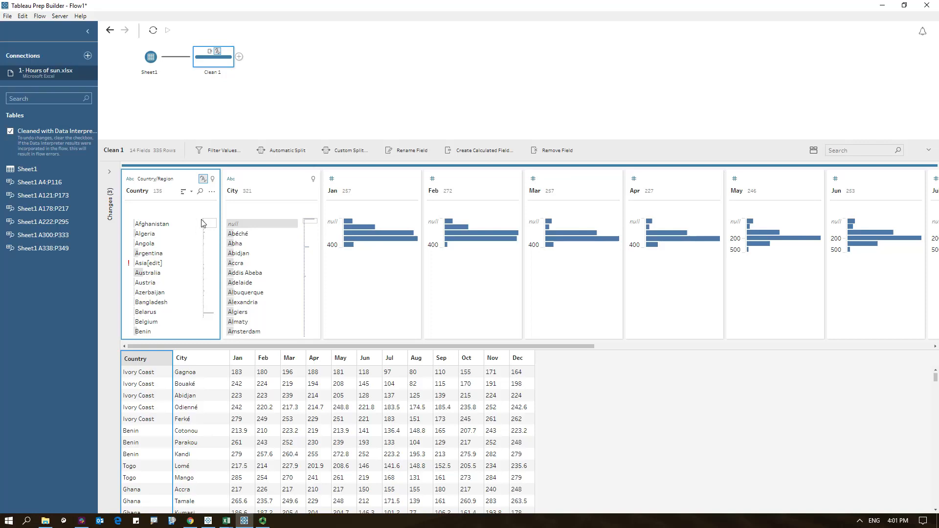
- Filter the Country field to its not valid values, exclude all of them except Congo, and clear the Not valid view
{"action": "left_click", "coordinate": [212, 192]}
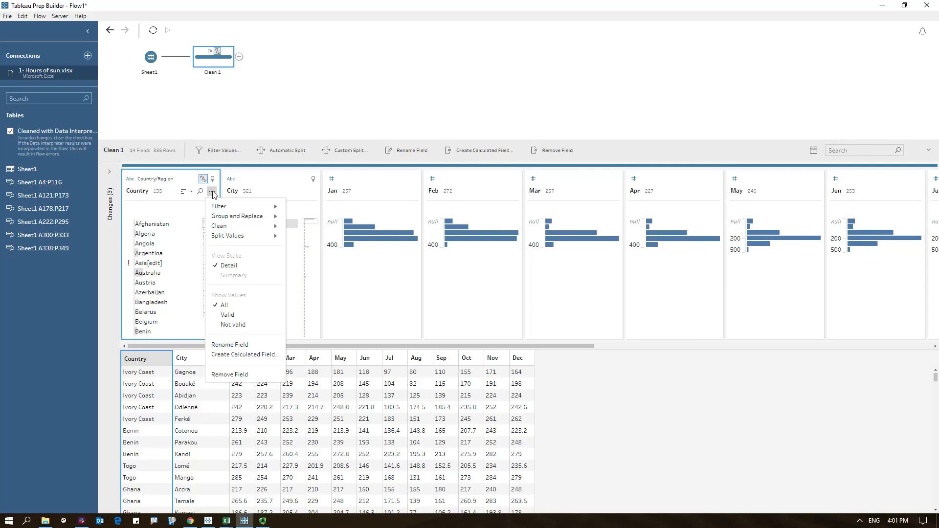
{"action": "left_click", "coordinate": [236, 324]}
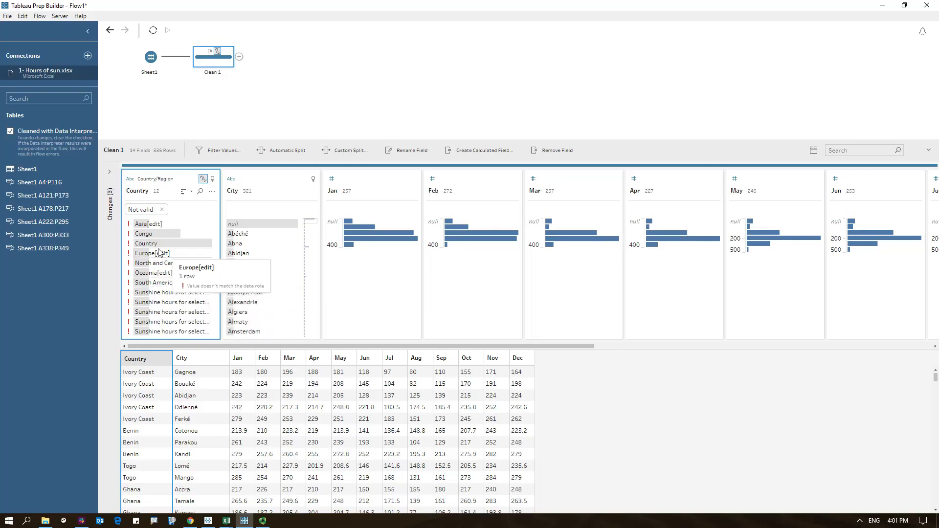
{"action": "left_click", "coordinate": [158, 273]}
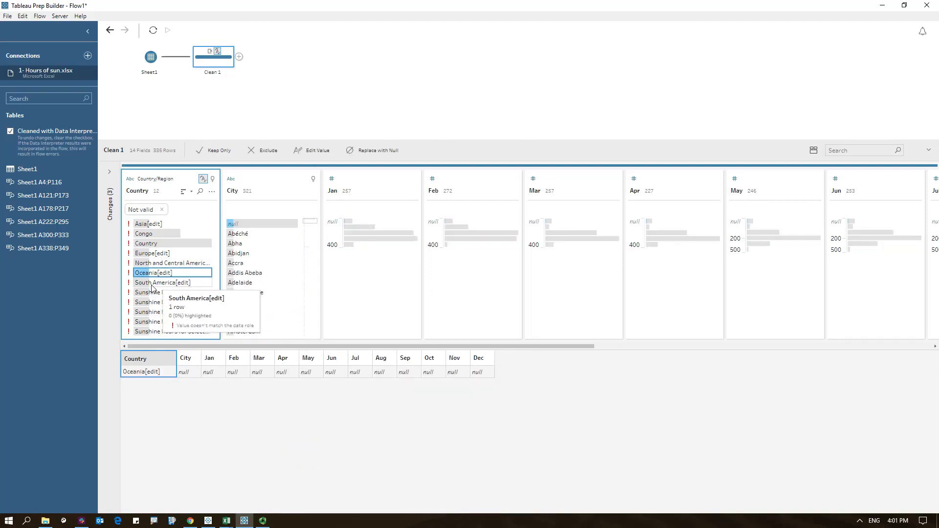
{"action": "left_click", "coordinate": [145, 224]}
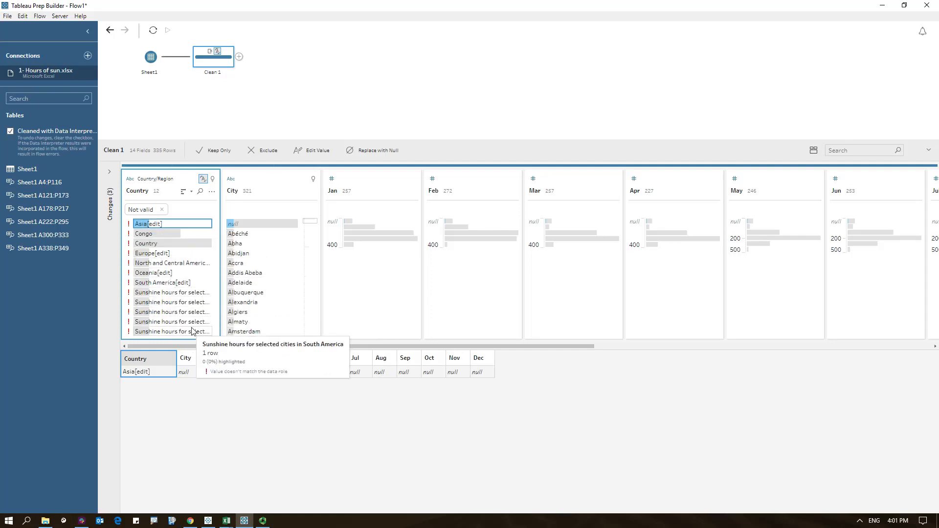
{"action": "left_click", "coordinate": [156, 243], "text": "ctrl"}
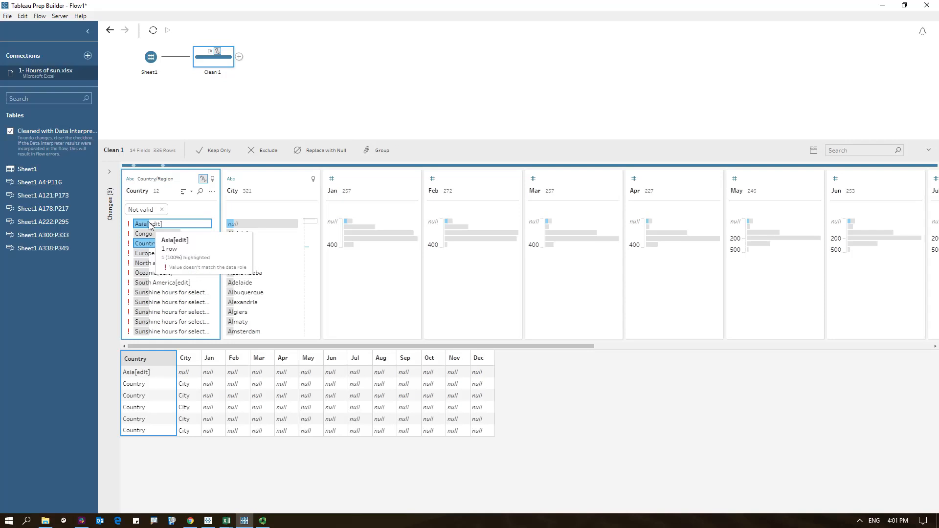
{"action": "left_click", "coordinate": [145, 226], "text": "shift"}
{"action": "left_click", "coordinate": [146, 225]}
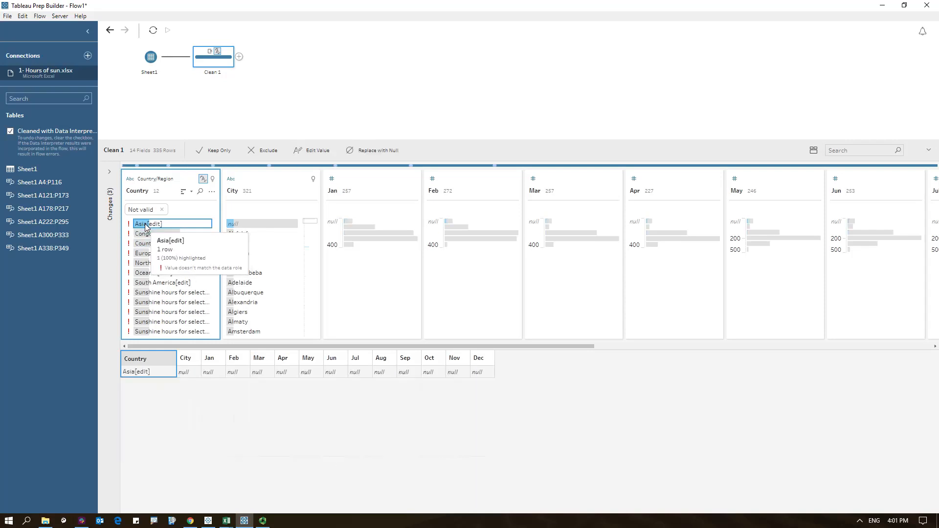
{"action": "left_click", "coordinate": [157, 332], "text": "shift"}
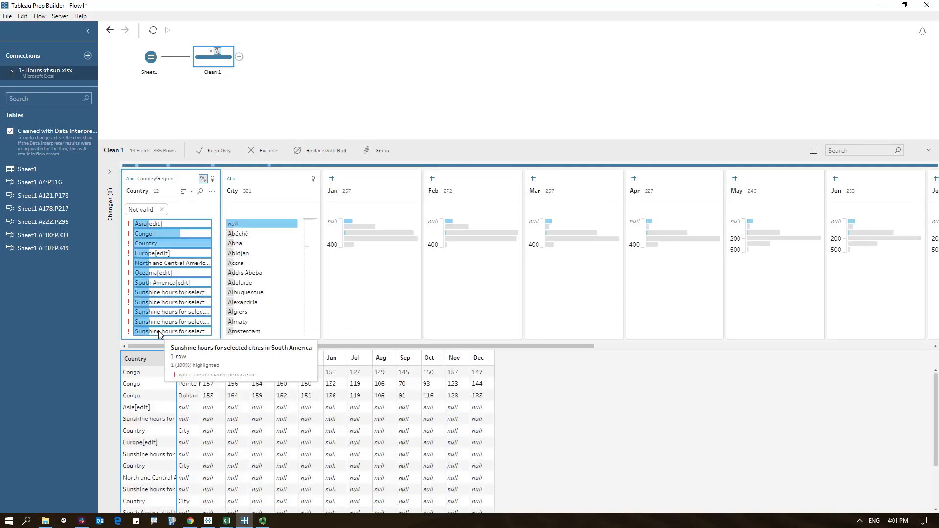
{"action": "left_click", "coordinate": [157, 233], "text": "ctrl"}
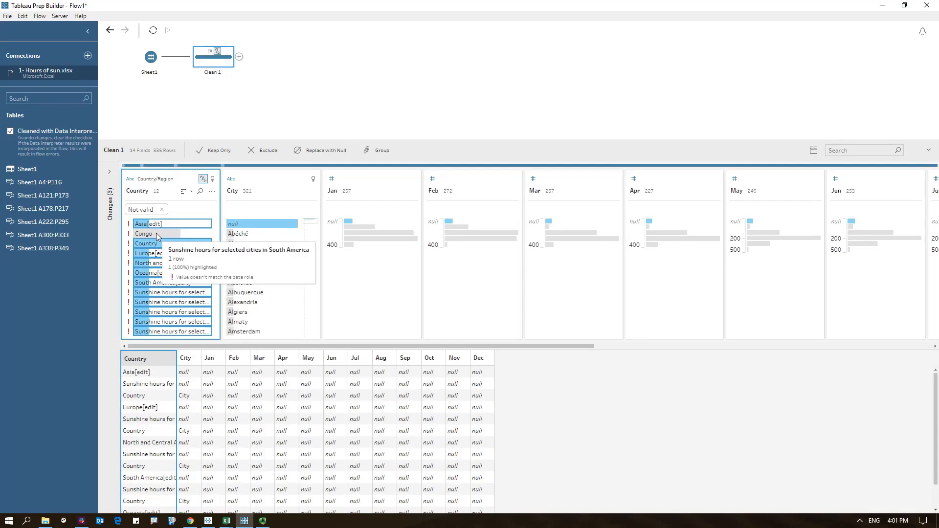
{"action": "right_click", "coordinate": [162, 225]}
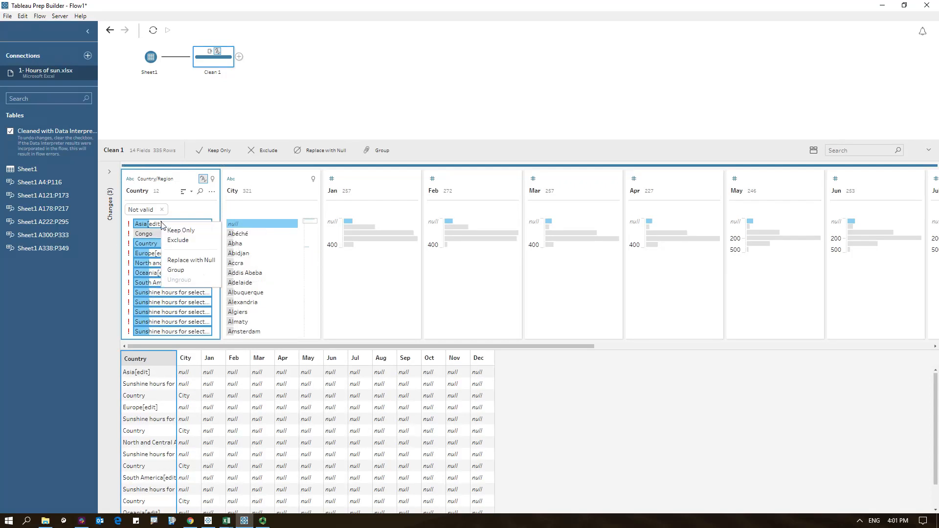
{"action": "left_click", "coordinate": [175, 241]}
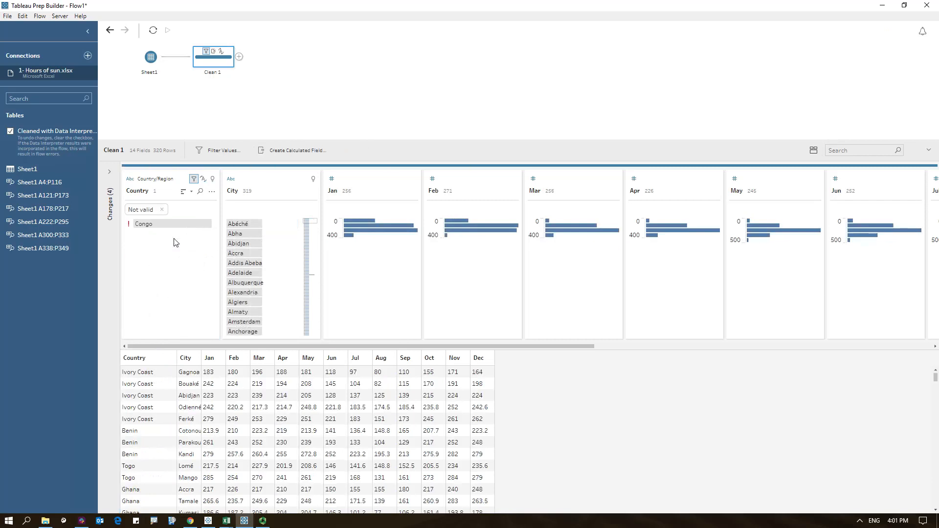
{"action": "left_click", "coordinate": [161, 209]}
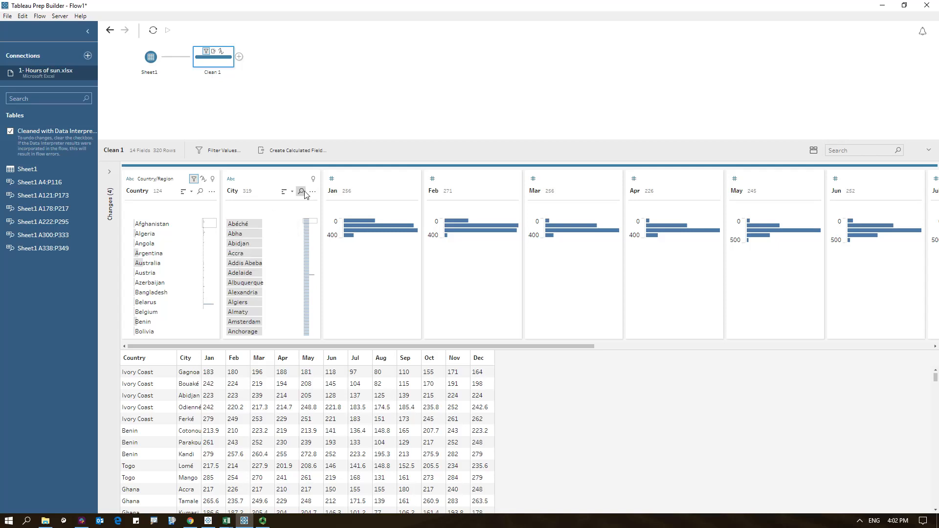
- Apply the recommended City data role to the City field and show only its not valid values
{"action": "left_click", "coordinate": [313, 179]}
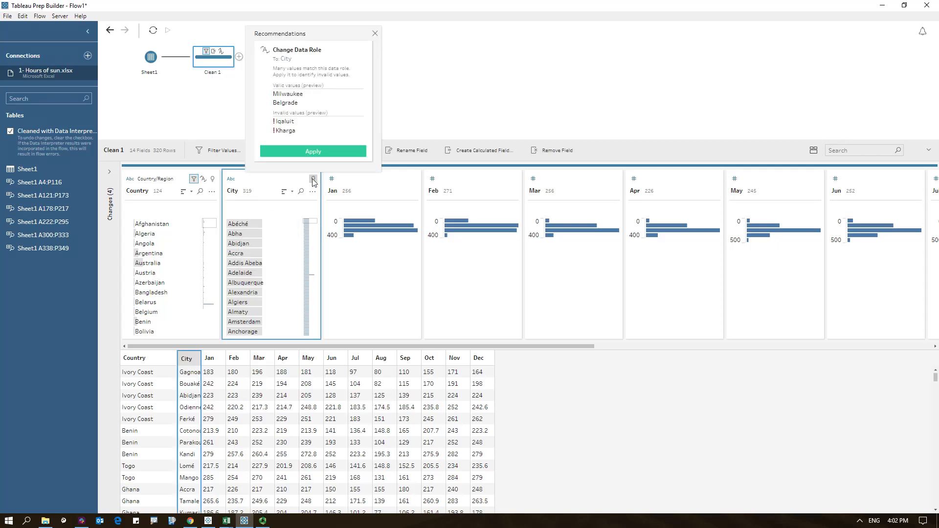
{"action": "left_click", "coordinate": [295, 151]}
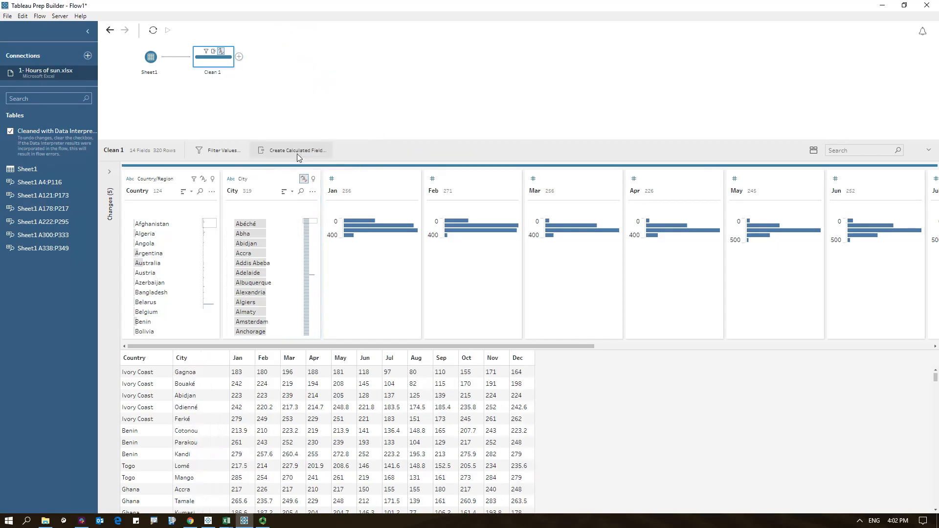
{"action": "left_click", "coordinate": [312, 192]}
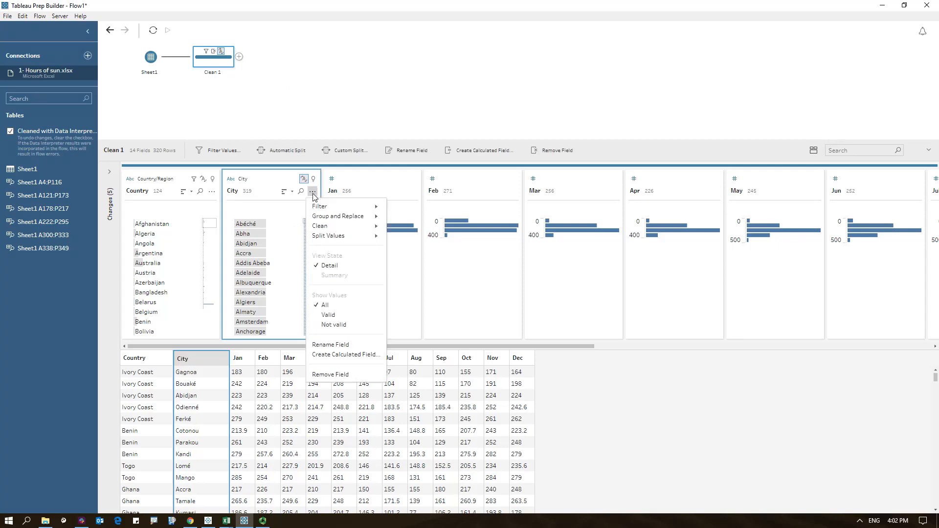
{"action": "left_click", "coordinate": [335, 325]}
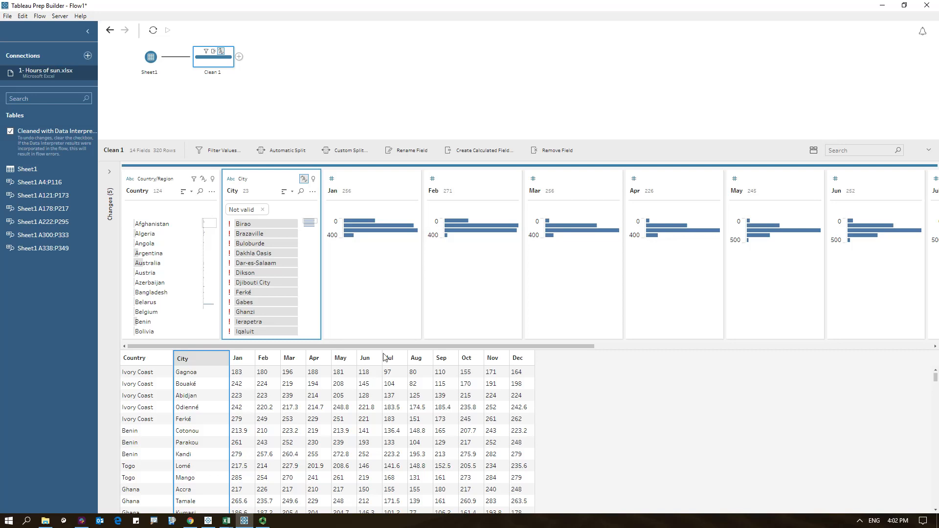
- Add a Pivot step after Clean 1 in the flow
{"action": "left_click", "coordinate": [314, 85]}
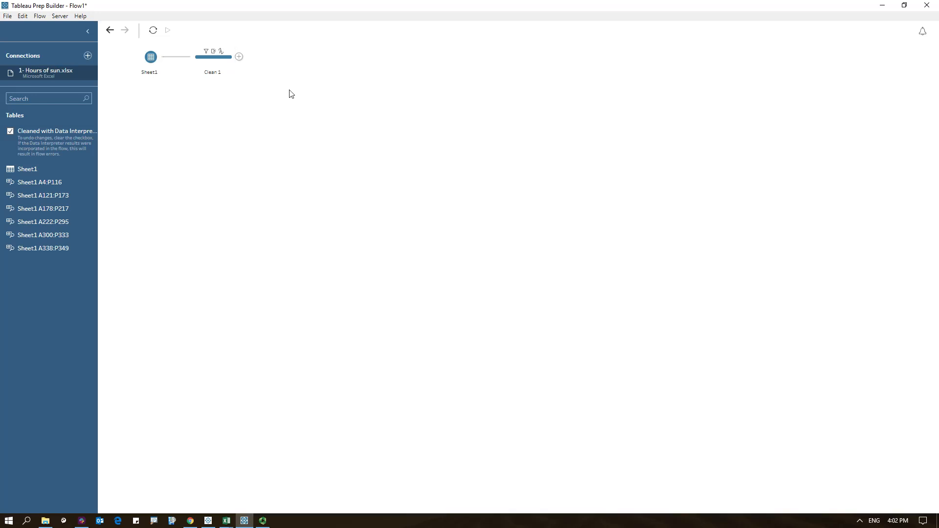
{"action": "left_click", "coordinate": [240, 57]}
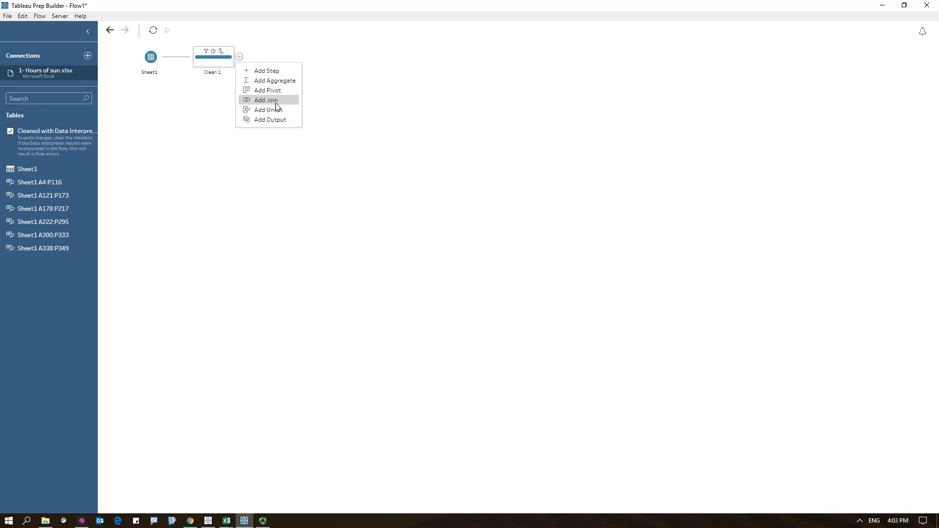
{"action": "left_click", "coordinate": [269, 90]}
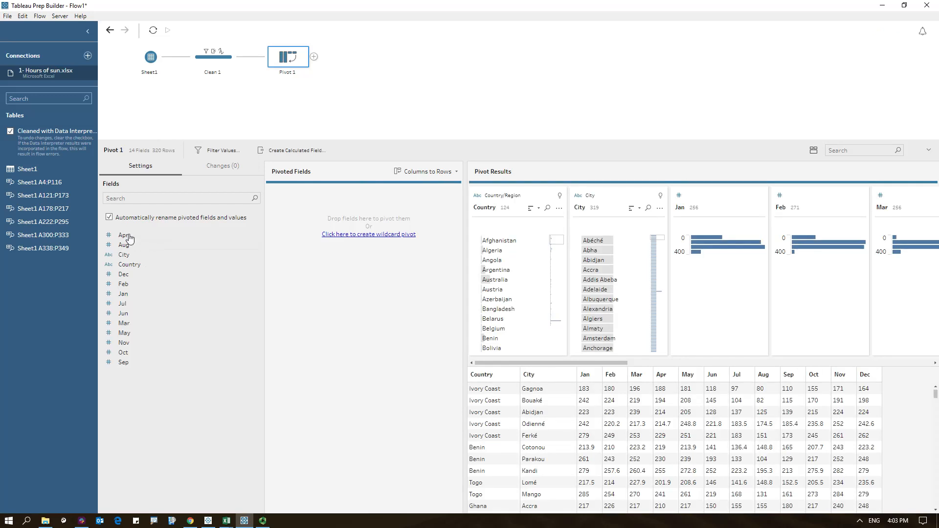
- Pivot the twelve month fields from columns to rows, leaving out City and Country
{"action": "left_click_drag", "start_coordinate": [129, 236], "coordinate": [130, 237]}
{"action": "left_click", "coordinate": [127, 363], "text": "shift"}
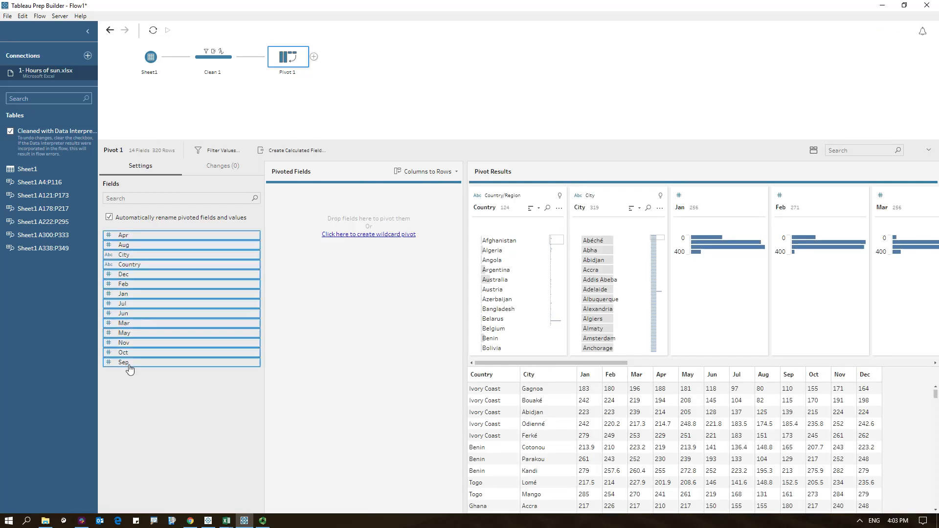
{"action": "left_click", "coordinate": [143, 254], "text": "ctrl"}
{"action": "left_click", "coordinate": [144, 265], "text": "ctrl"}
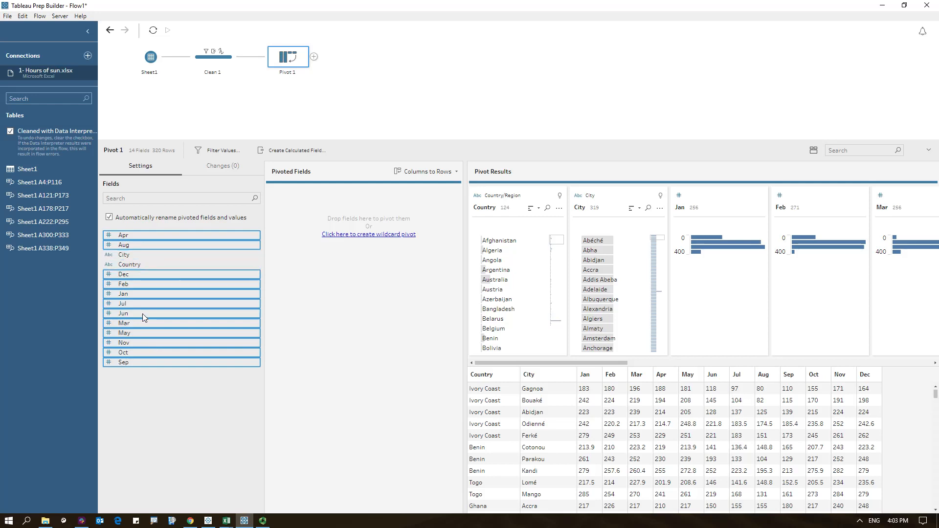
{"action": "left_click_drag", "start_coordinate": [181, 313], "coordinate": [336, 314]}
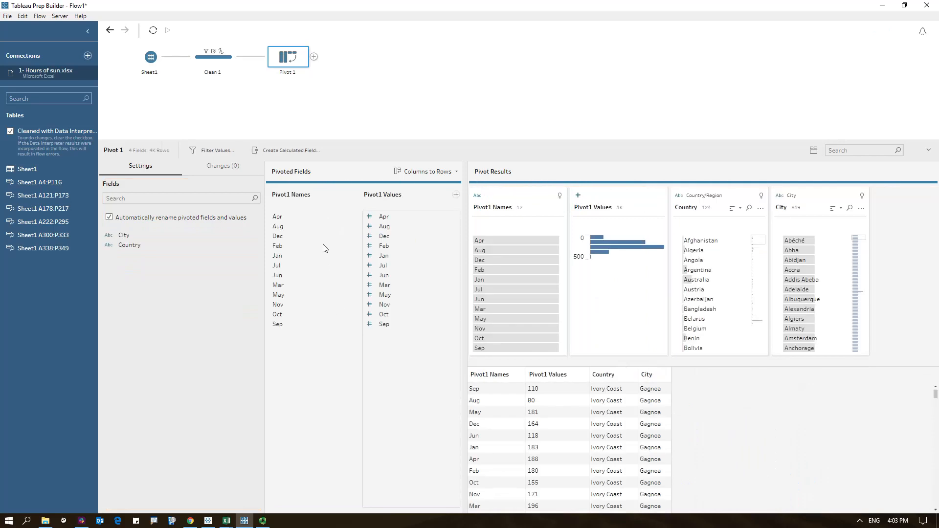
- Rename the pivoted names field to Month and the pivoted values field to Number of hours of sun
{"action": "double_click", "coordinate": [291, 197]}
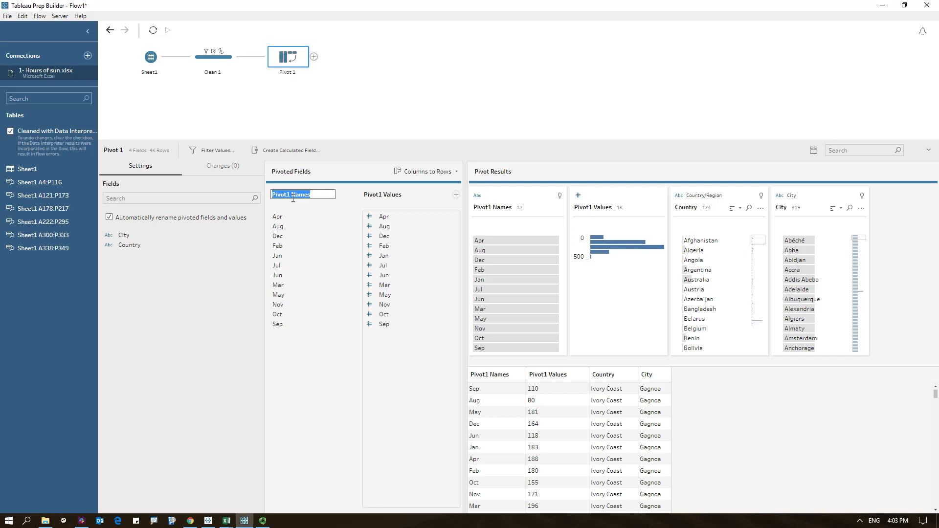
{"action": "type", "text": "Mo"}
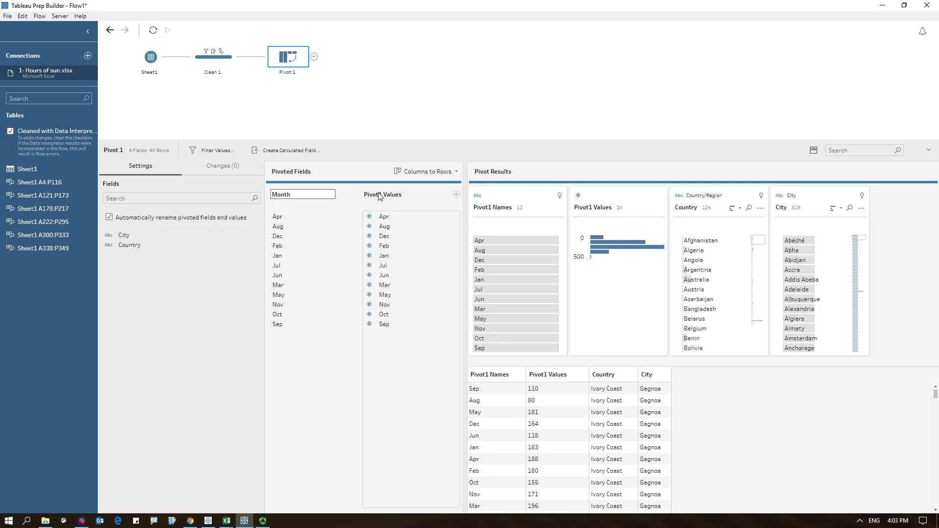
{"action": "type", "text": "nth"}
{"action": "key", "text": "Return"}
{"action": "double_click", "coordinate": [384, 195]}
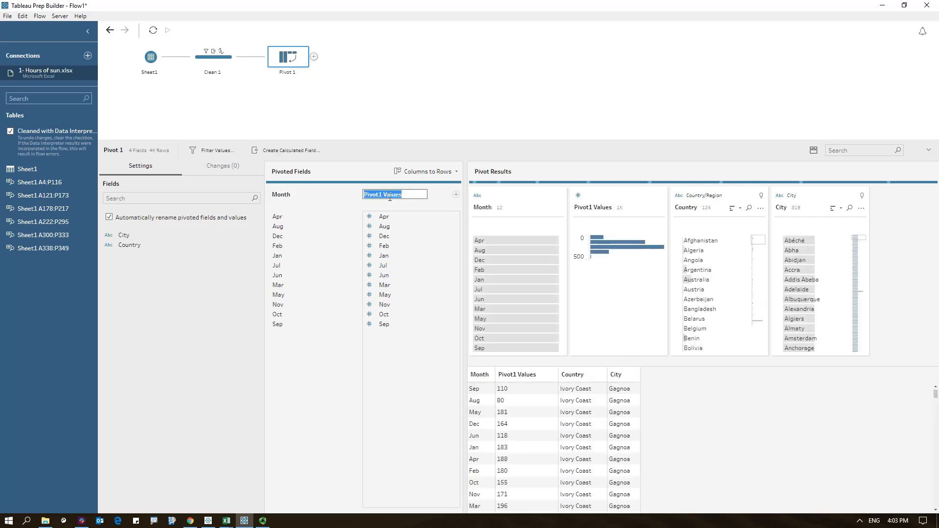
{"action": "type", "text": "Number of hours of su"}
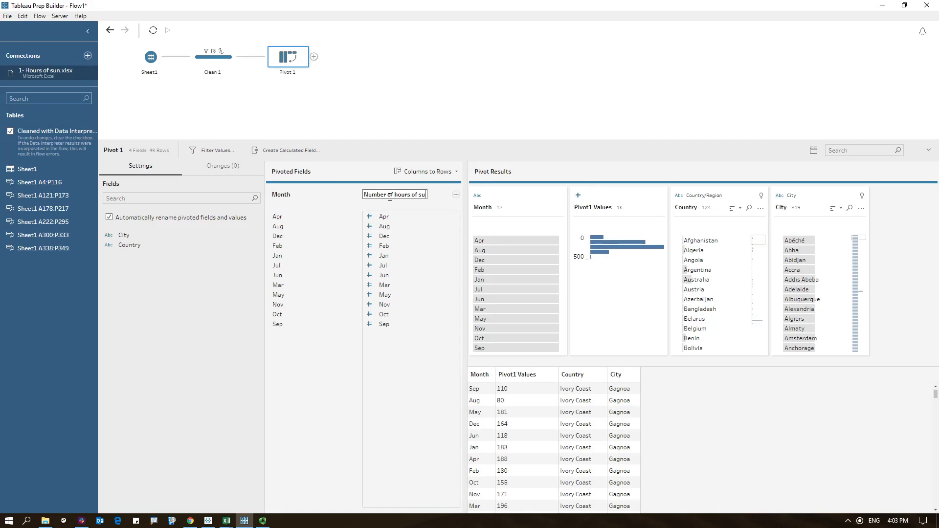
{"action": "type", "text": "n"}
{"action": "left_click", "coordinate": [368, 114]}
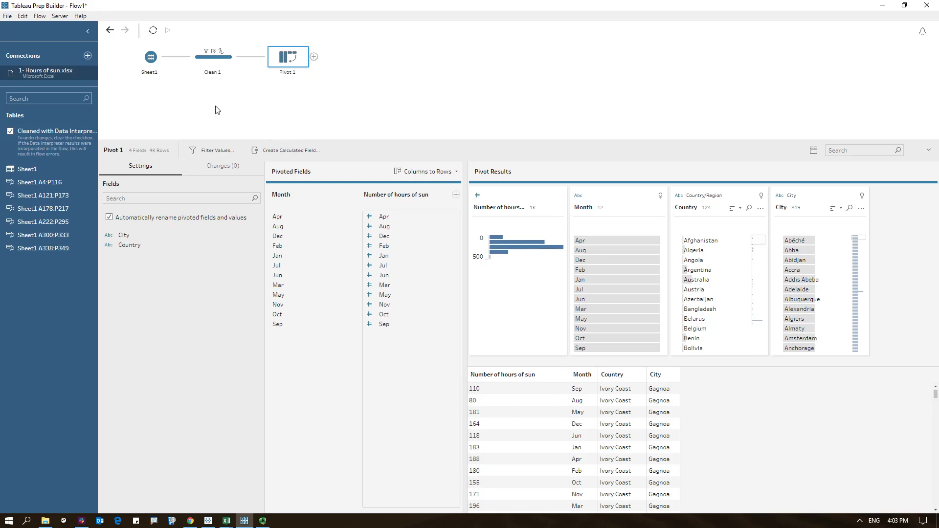
- Connect to the Excel file 2- temperature.xlsx and clean its sheet with Data Interpreter
{"action": "left_click", "coordinate": [88, 57]}
{"action": "left_click", "coordinate": [154, 106]}
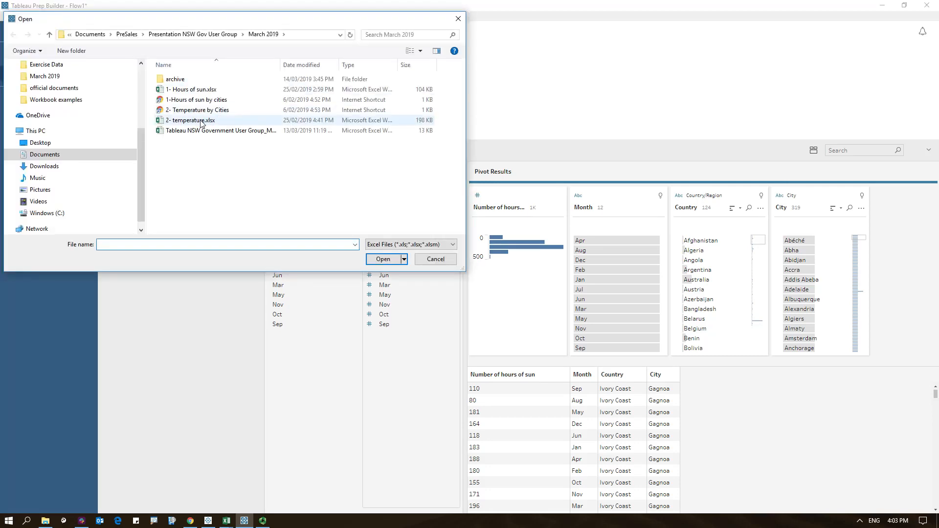
{"action": "double_click", "coordinate": [201, 121]}
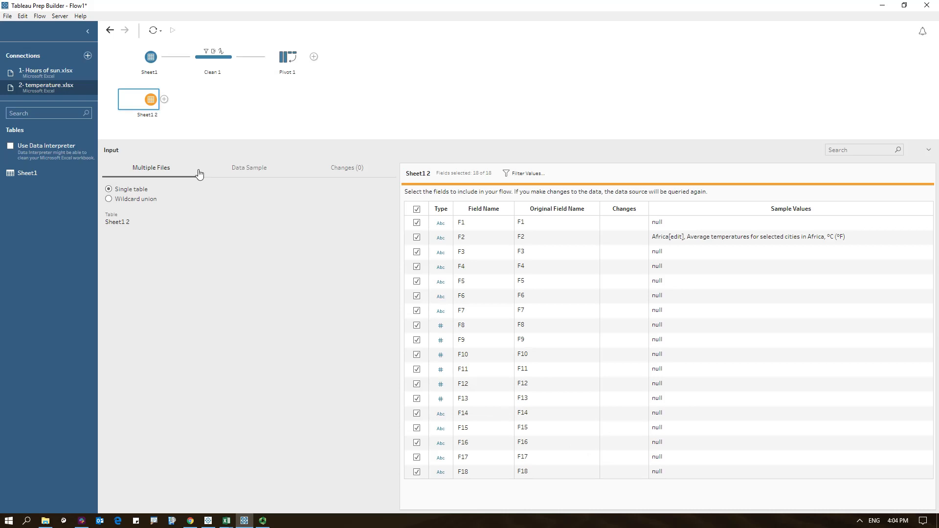
{"action": "left_click", "coordinate": [10, 146]}
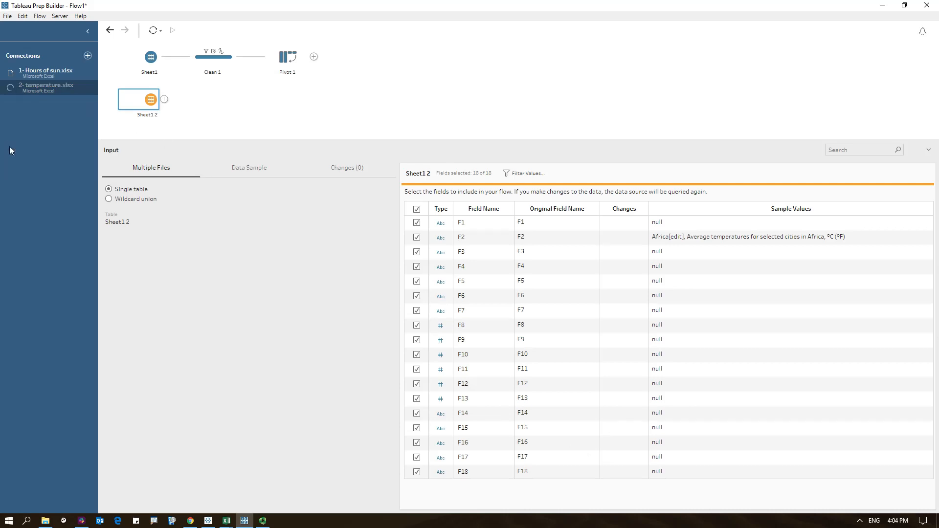
{"action": "left_click", "coordinate": [164, 99]}
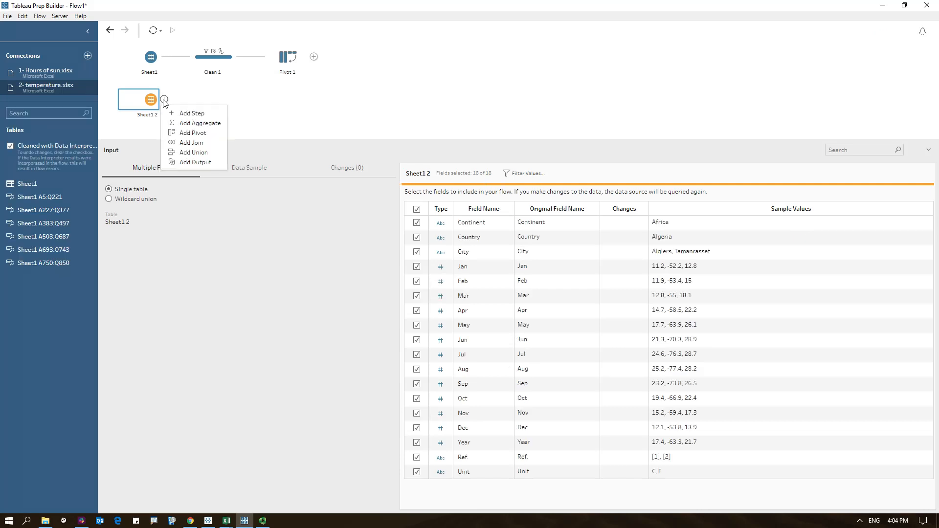
{"action": "left_click", "coordinate": [186, 113]}
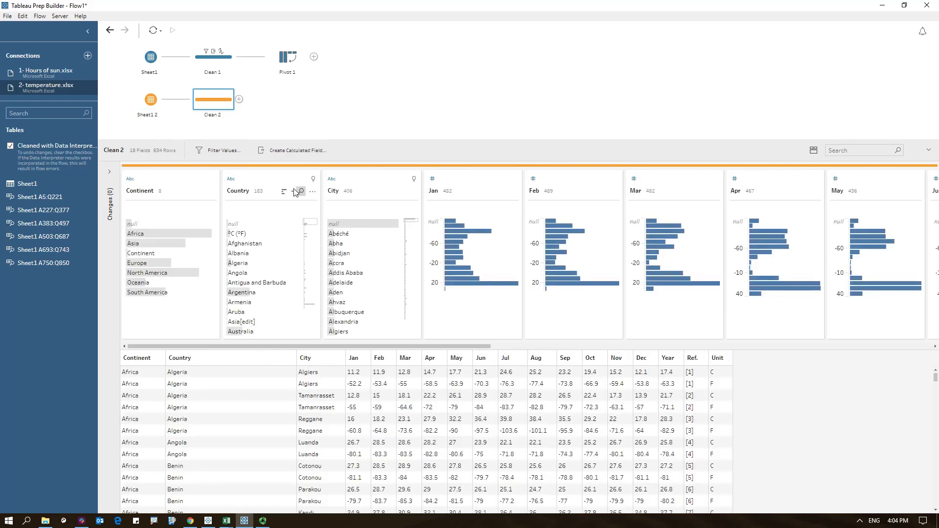
{"action": "right_click", "coordinate": [218, 102]}
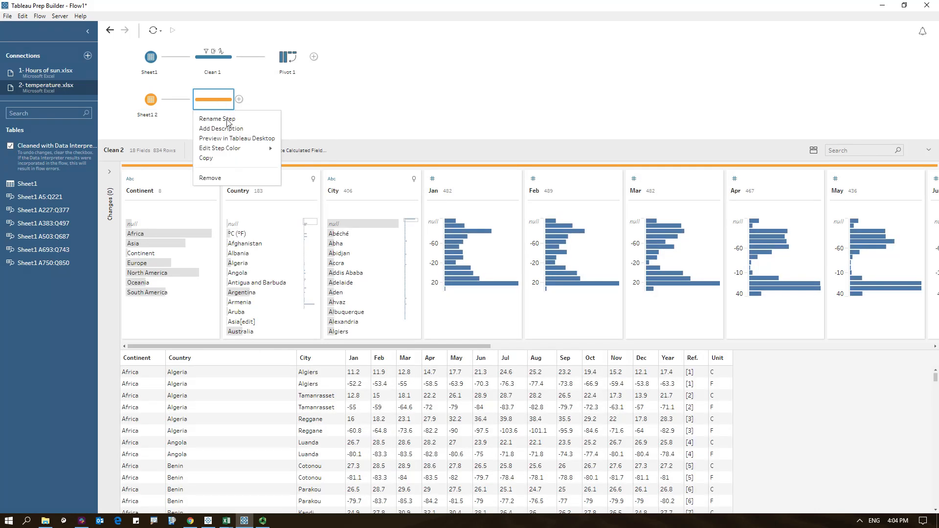
{"action": "left_click", "coordinate": [226, 181]}
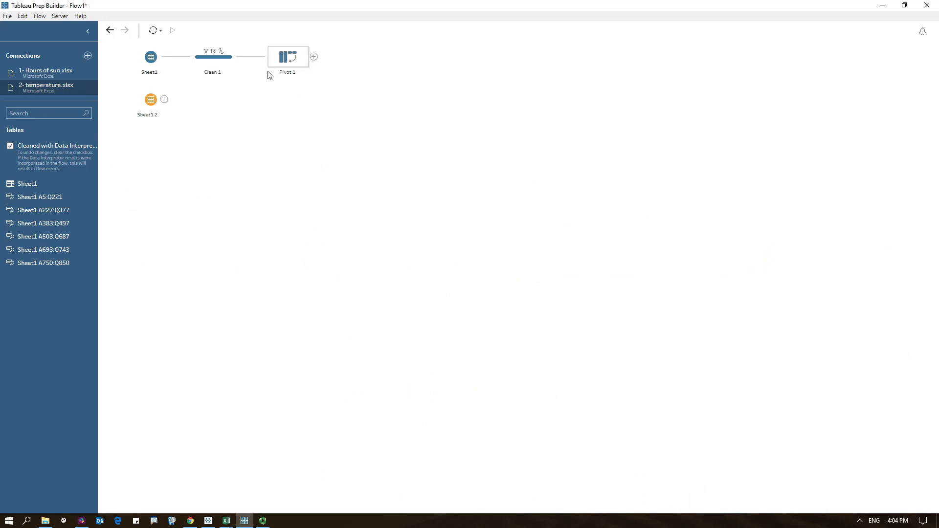
- Paste a copy of the Pivot 1 step into the flow and attach it to the temperature input Sheet1 2
{"action": "left_click", "coordinate": [292, 66]}
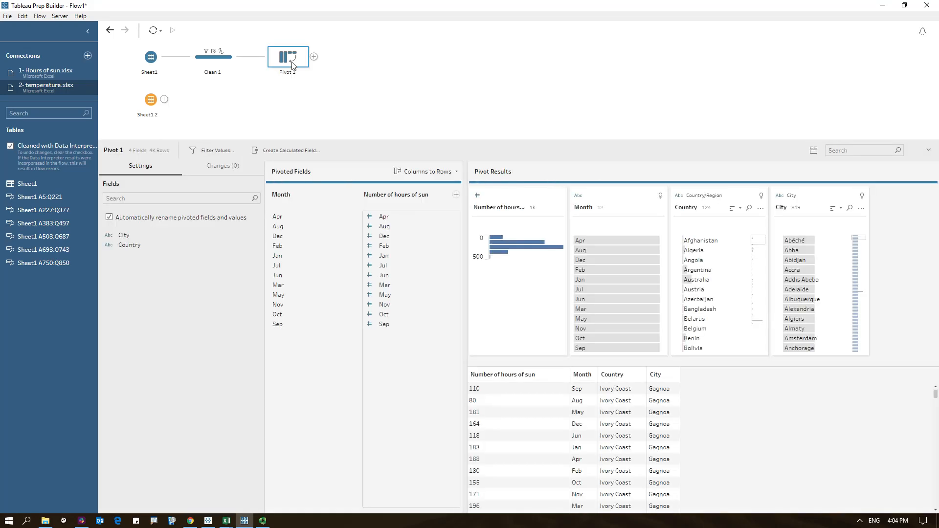
{"action": "right_click", "coordinate": [276, 101]}
{"action": "left_click", "coordinate": [289, 108]}
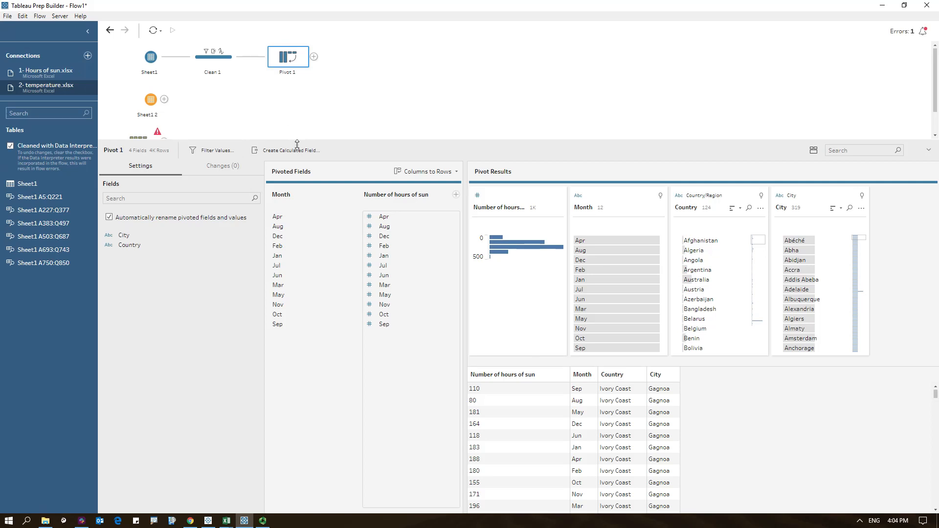
{"action": "left_click_drag", "start_coordinate": [296, 140], "coordinate": [193, 185]}
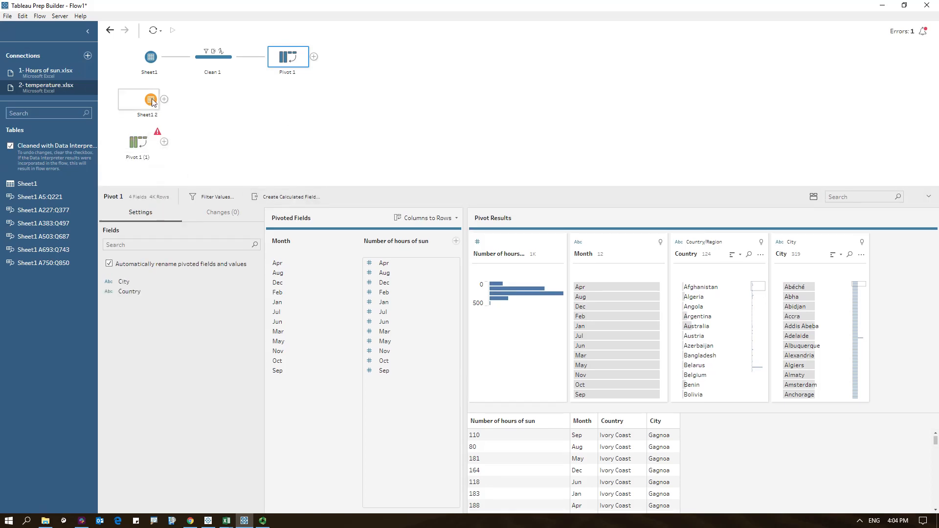
{"action": "left_click_drag", "start_coordinate": [147, 106], "coordinate": [107, 145]}
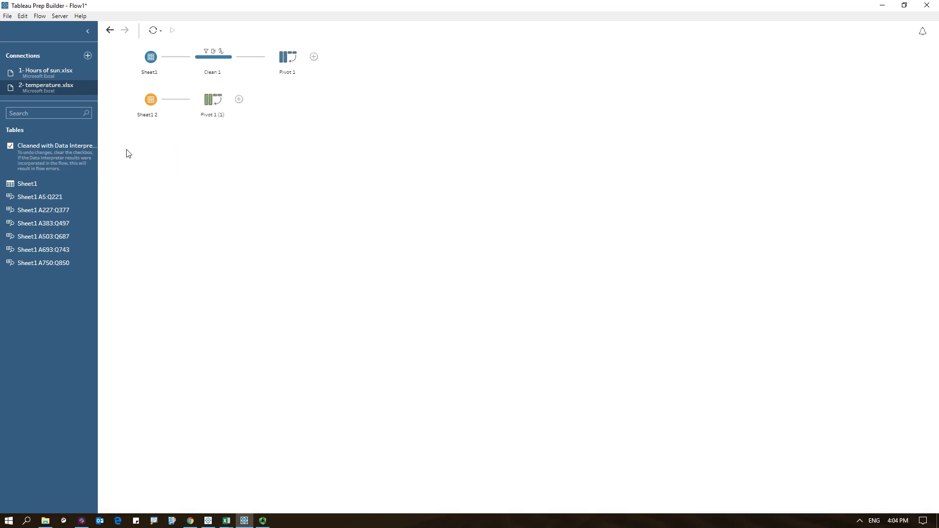
- Rename the values field of the copied pivot, Pivot 1 (1), to Temperature
{"action": "left_click", "coordinate": [213, 100]}
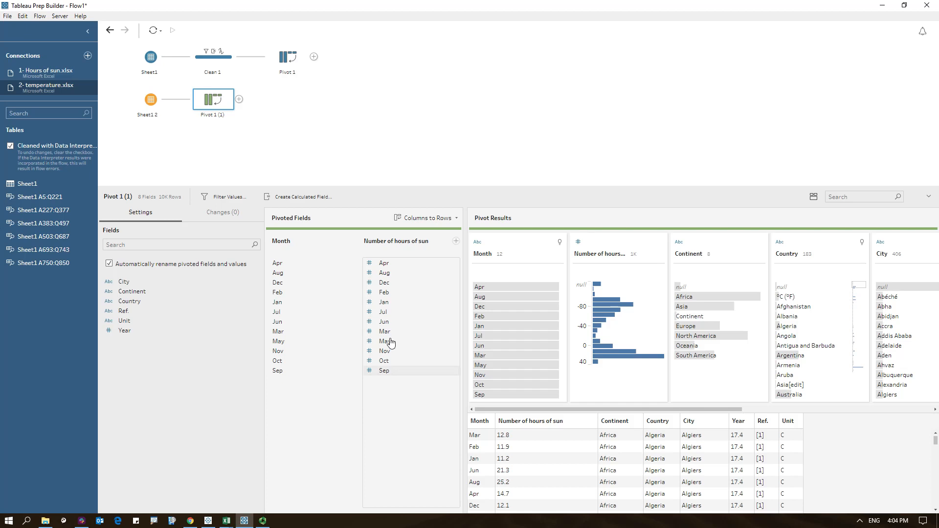
{"action": "double_click", "coordinate": [383, 247]}
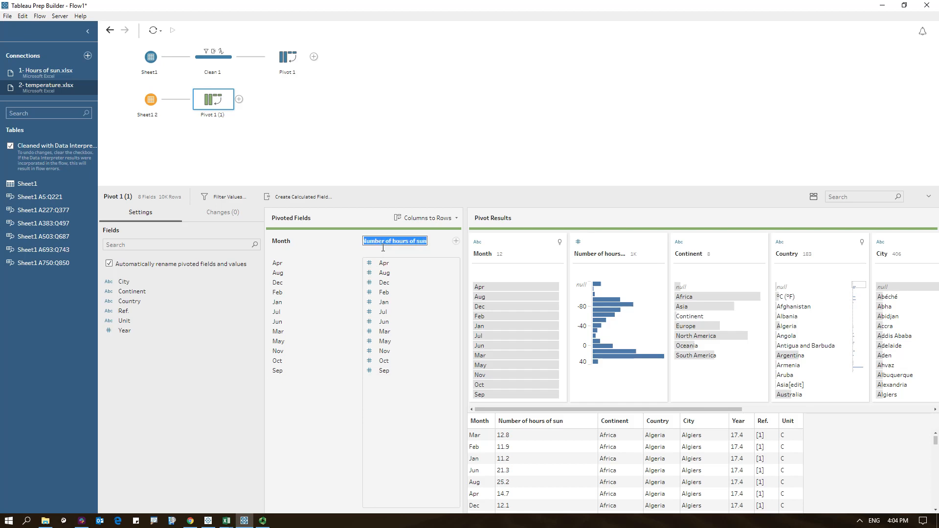
{"action": "type", "text": "Tempe"}
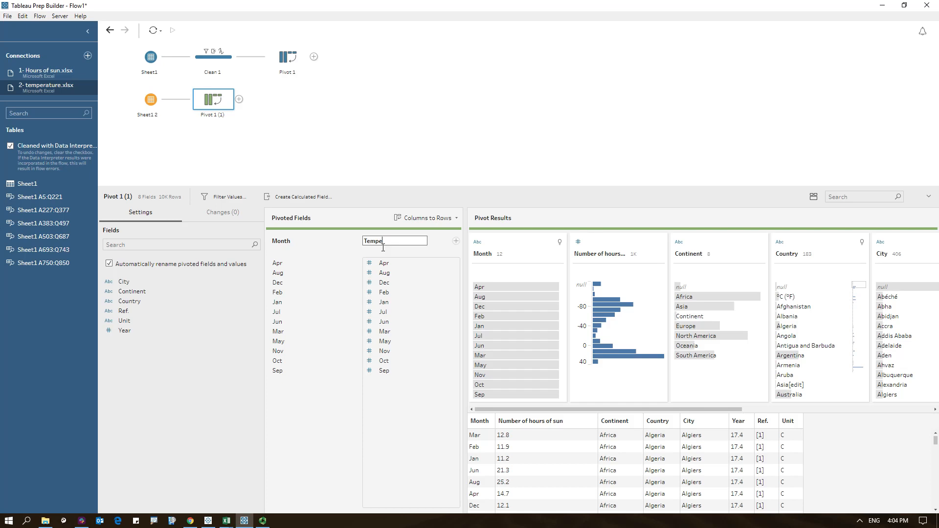
{"action": "type", "text": "rature"}
{"action": "left_click", "coordinate": [349, 147]}
- Add a cleaning step after Pivot 1 (1) and keep only the value C in the Unit field
{"action": "left_click", "coordinate": [239, 100]}
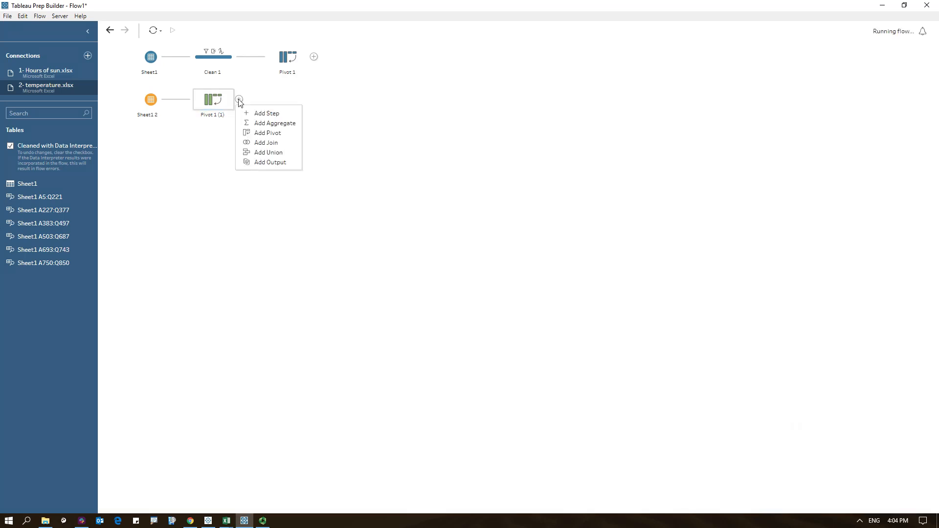
{"action": "left_click", "coordinate": [268, 114]}
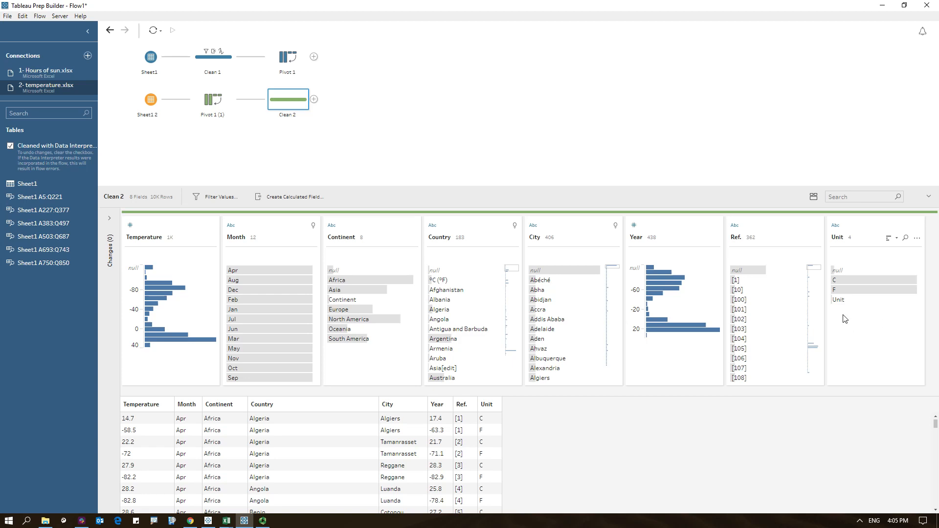
{"action": "left_click", "coordinate": [840, 282]}
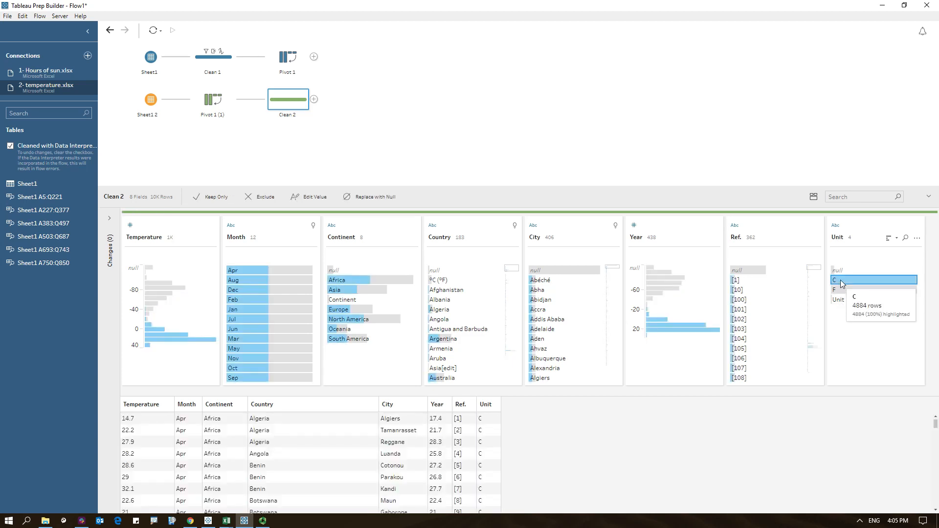
{"action": "right_click", "coordinate": [841, 284]}
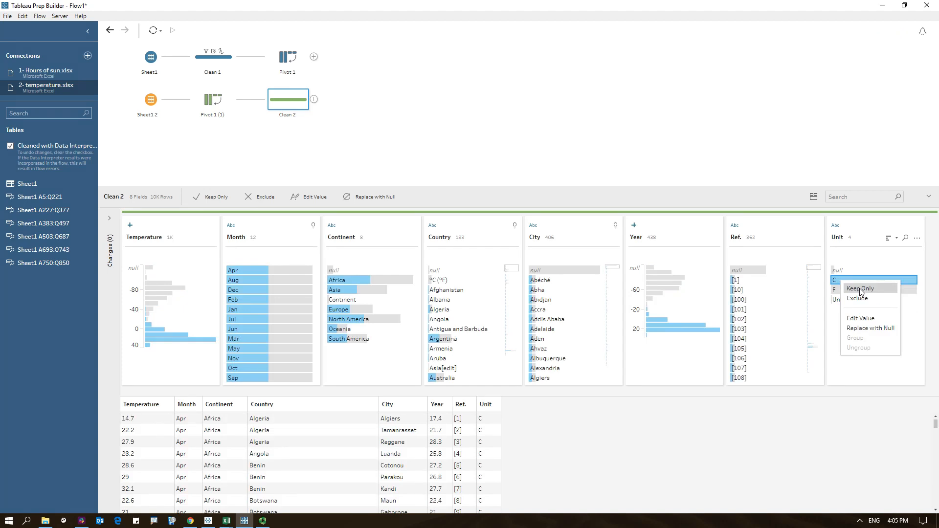
{"action": "left_click", "coordinate": [861, 290]}
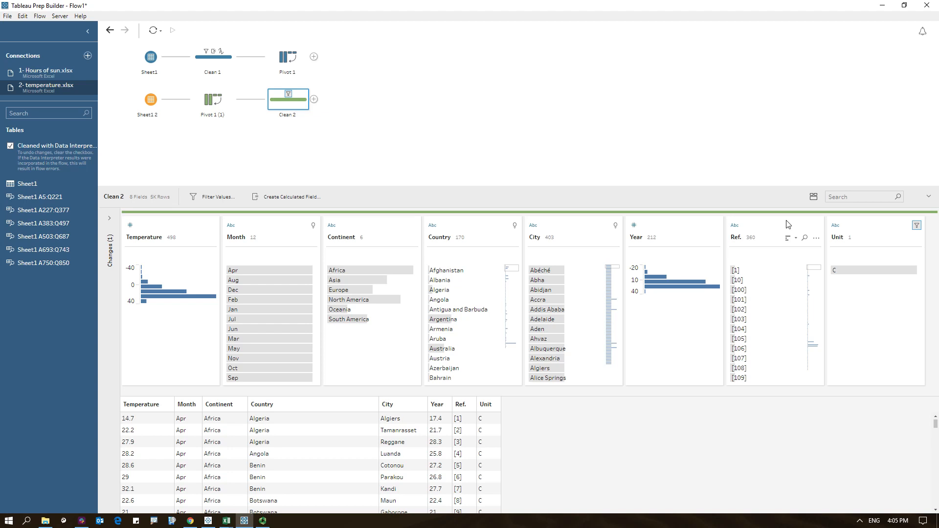
- Remove the Year, Ref. and Unit fields together from the Clean 2 step
{"action": "left_click", "coordinate": [680, 222]}
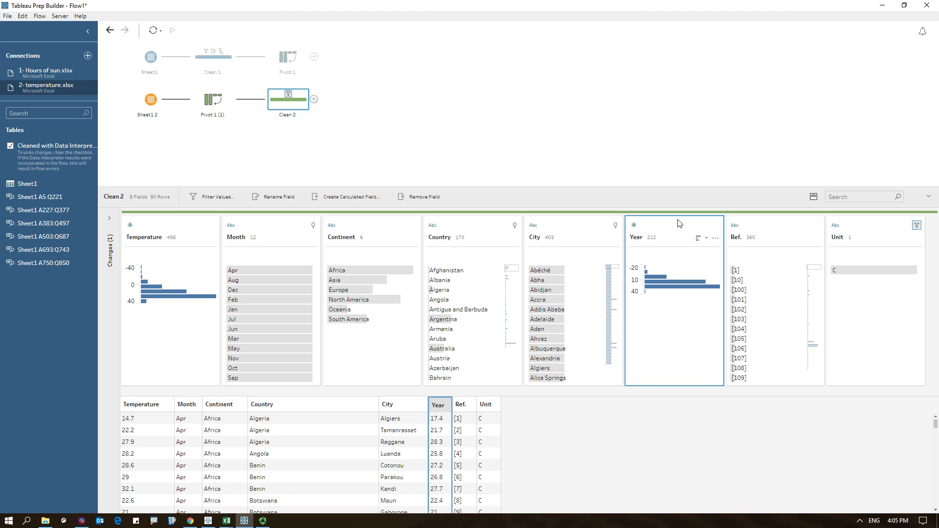
{"action": "left_click", "coordinate": [755, 233], "text": "ctrl"}
{"action": "left_click", "coordinate": [861, 234], "text": "ctrl"}
{"action": "right_click", "coordinate": [861, 235]}
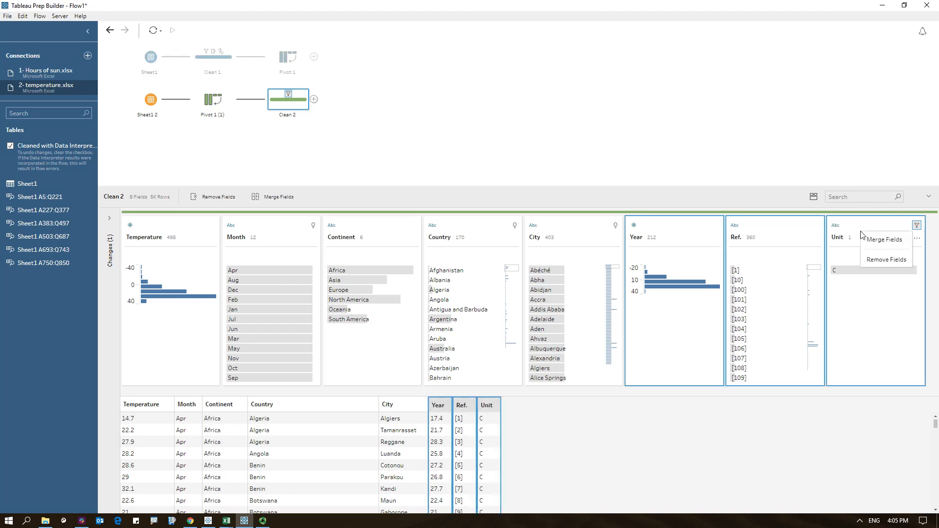
{"action": "left_click", "coordinate": [874, 262]}
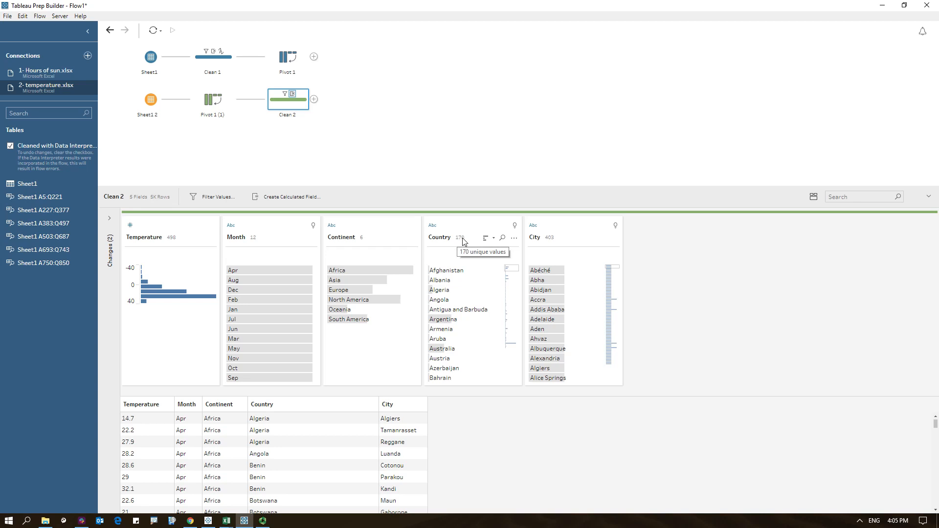
- Apply the recommended Country/Region data role to the Country field in Clean 2 and show only its not valid values
{"action": "left_click", "coordinate": [515, 226]}
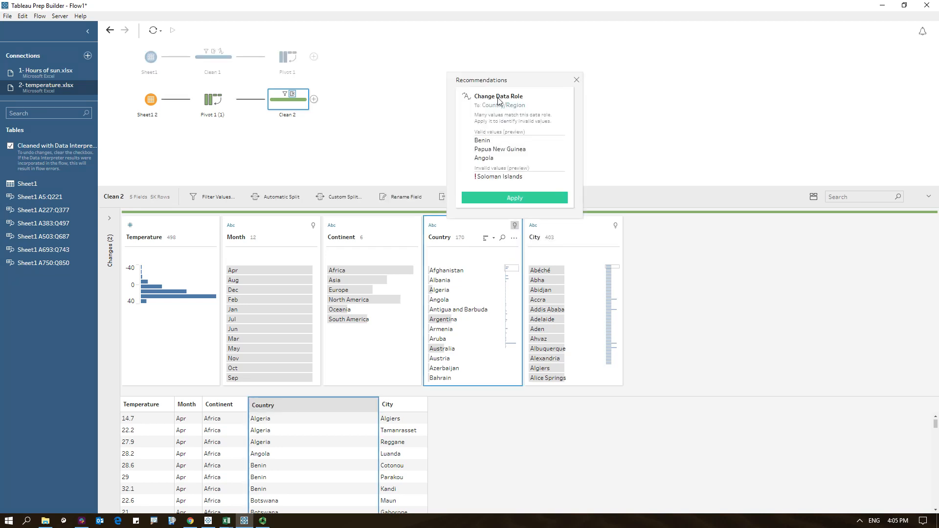
{"action": "left_click", "coordinate": [509, 199]}
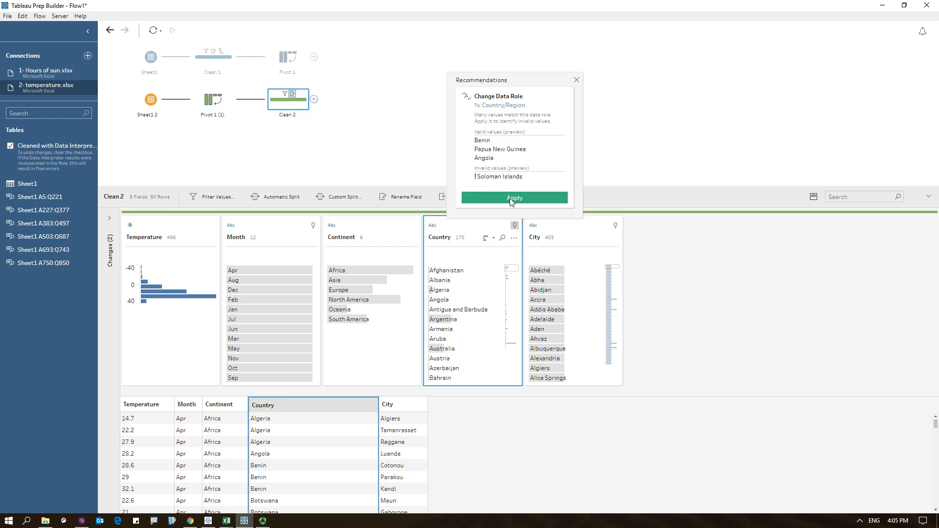
{"action": "left_click", "coordinate": [514, 237]}
{"action": "left_click", "coordinate": [535, 371]}
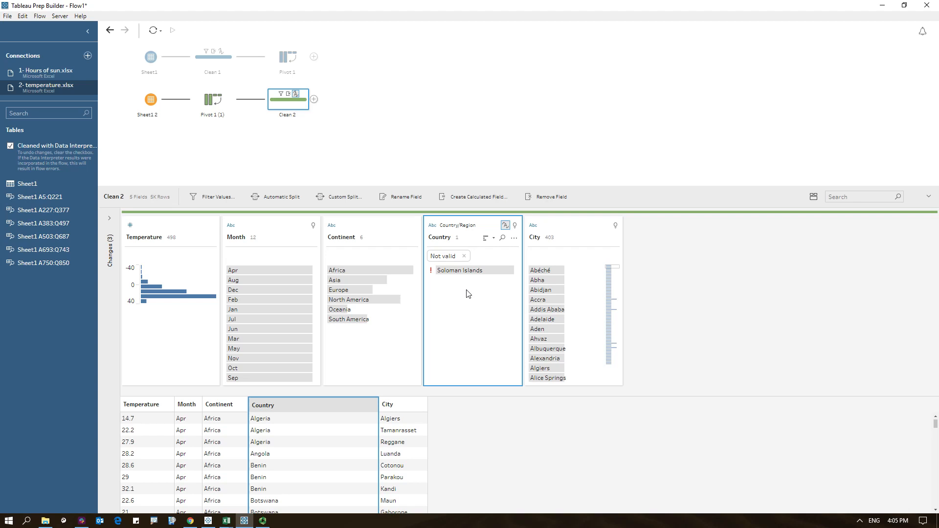
{"action": "left_click", "coordinate": [492, 306]}
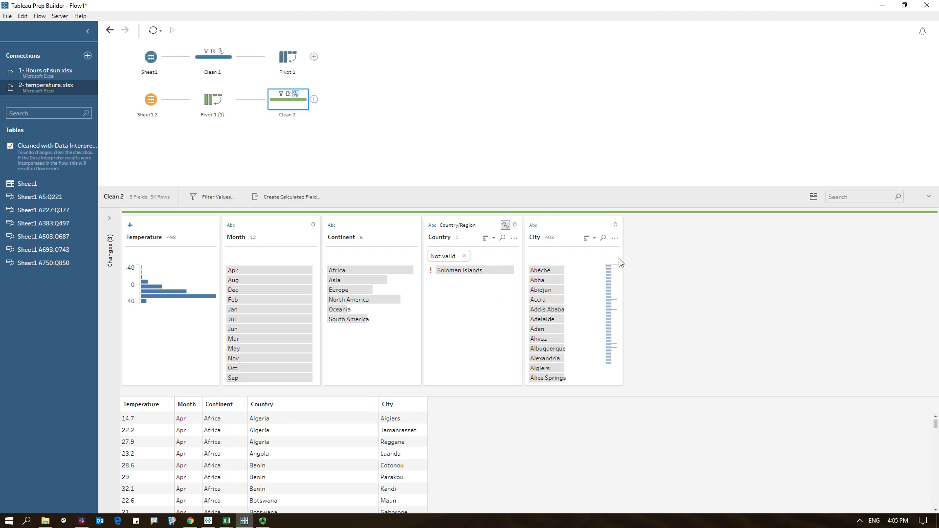
- Apply the recommended City data role to the City field in Clean 2 and show only its not valid values
{"action": "left_click", "coordinate": [616, 225]}
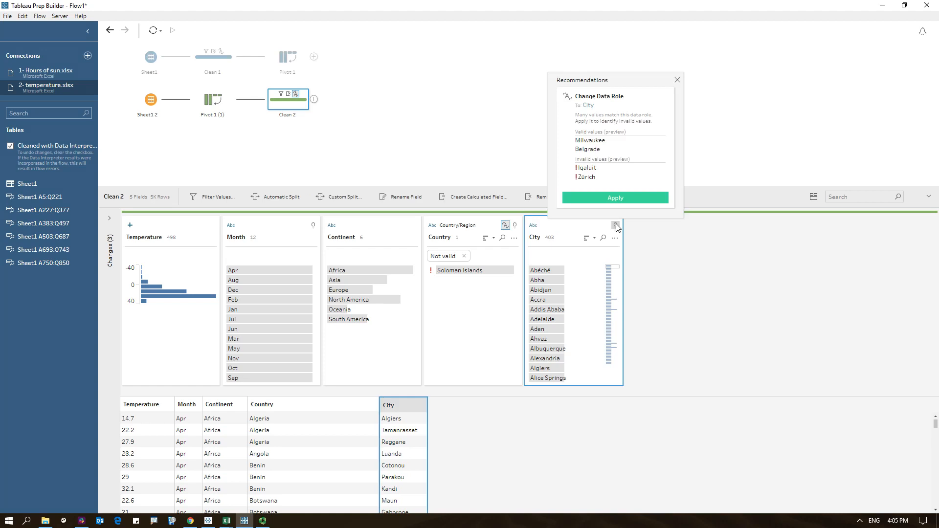
{"action": "left_click", "coordinate": [622, 197]}
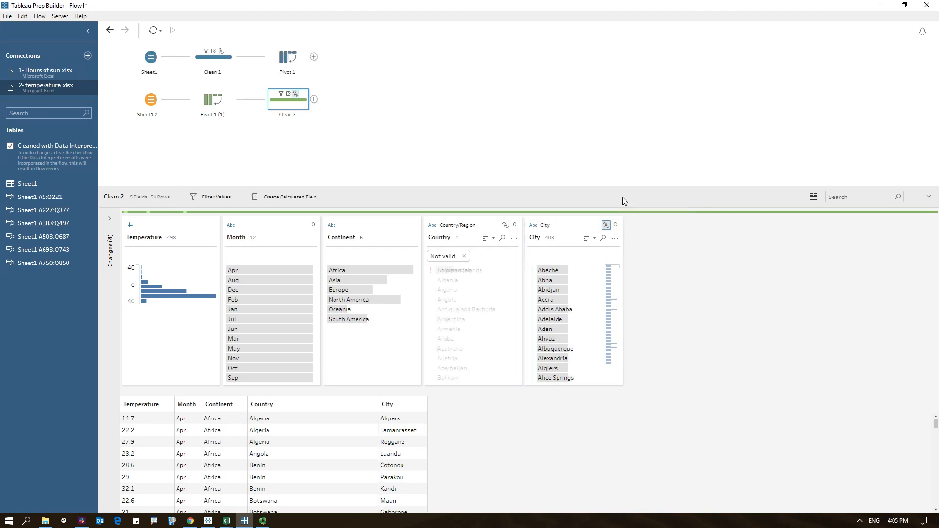
{"action": "left_click", "coordinate": [614, 238]}
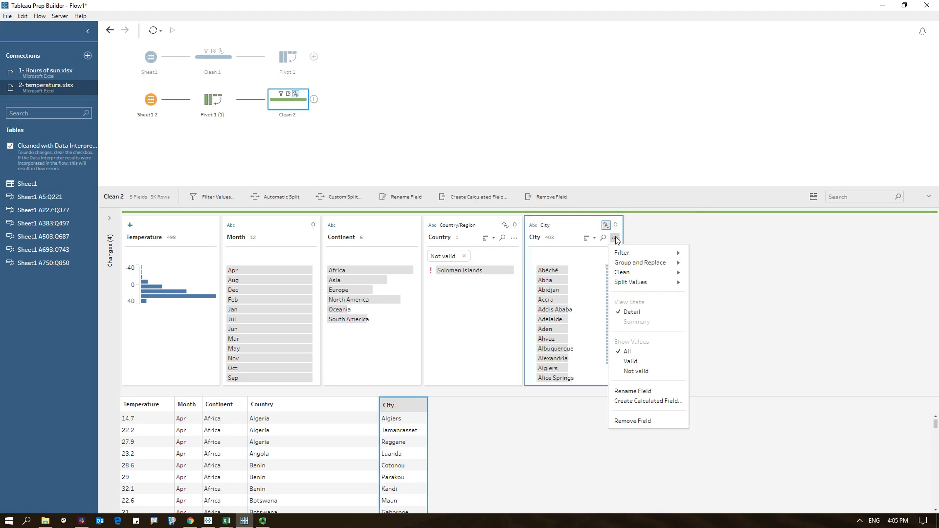
{"action": "left_click", "coordinate": [645, 372]}
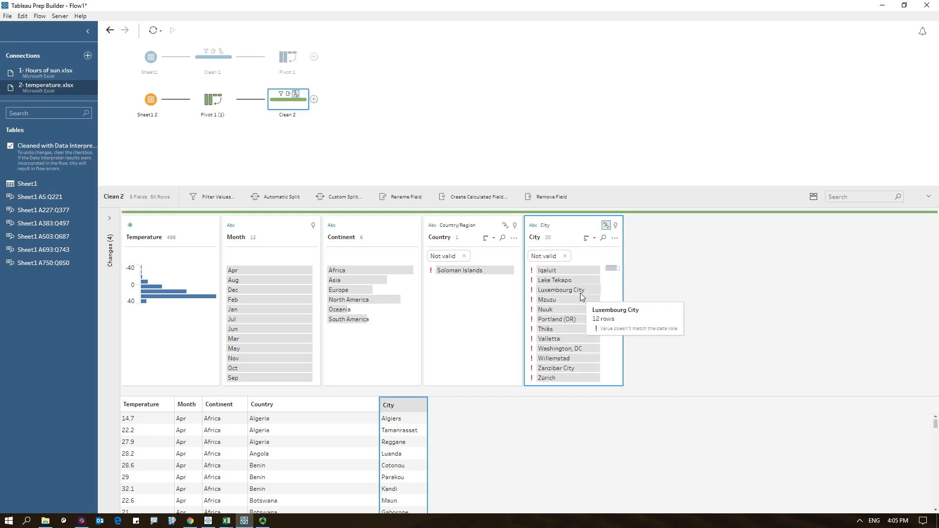
- Edit the invalid City value Washington, DC in Clean 2 to Washington DC, and shorten it to Washington
{"action": "scroll", "coordinate": [580, 299], "scroll_direction": "up", "scroll_amount": 2}
{"action": "scroll", "coordinate": [580, 299], "scroll_direction": "down", "scroll_amount": 2}
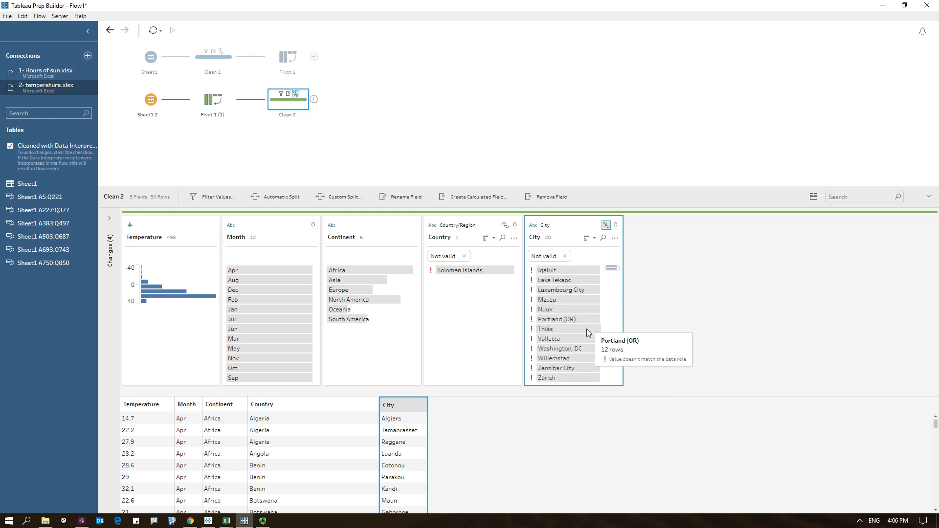
{"action": "double_click", "coordinate": [572, 349]}
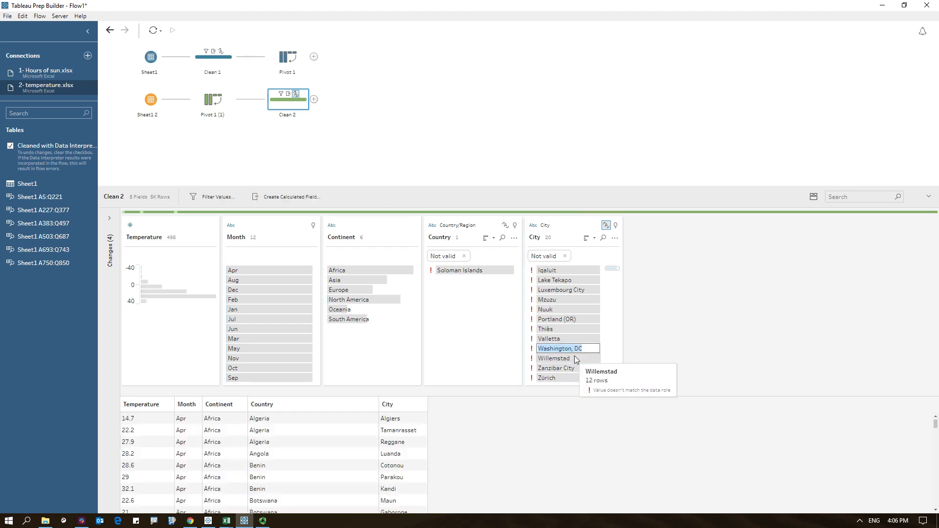
{"action": "left_click", "coordinate": [574, 355]}
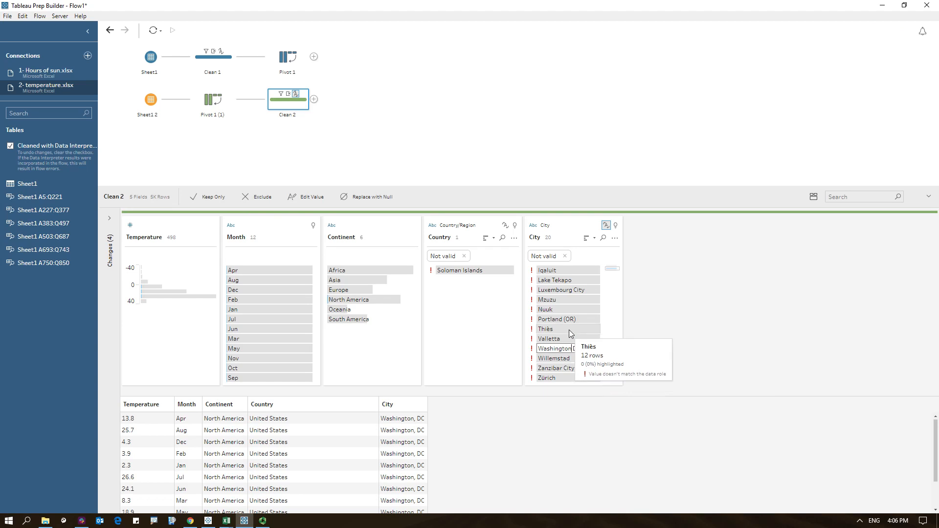
{"action": "key", "text": "Return"}
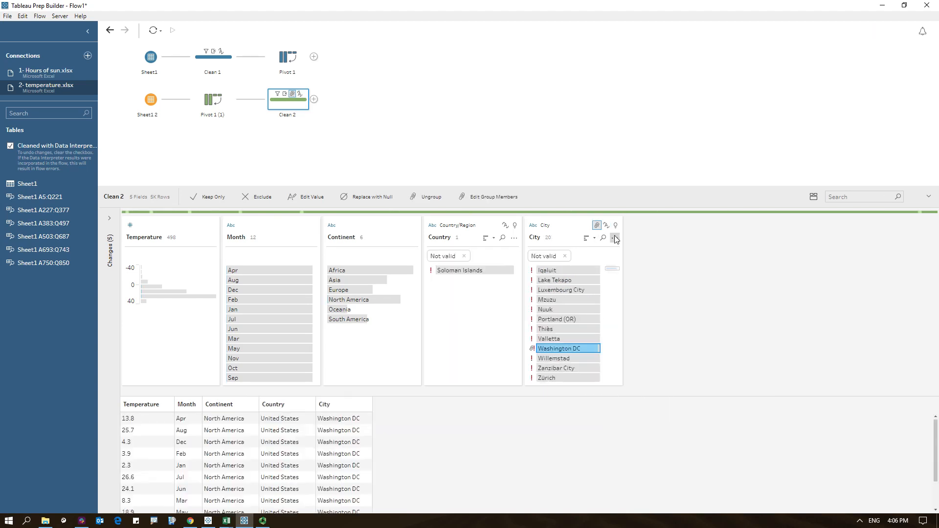
{"action": "double_click", "coordinate": [590, 349]}
{"action": "left_click", "coordinate": [591, 352]}
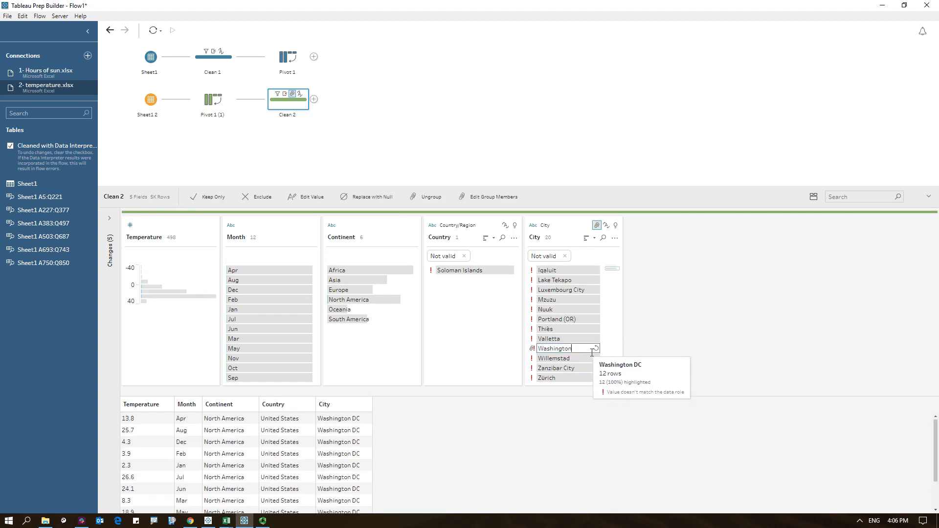
{"action": "key", "text": "Return"}
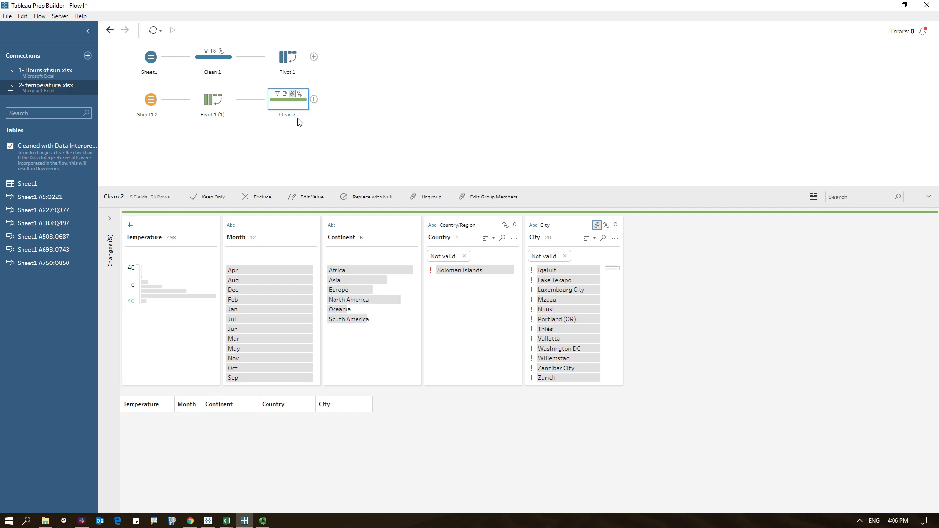
- Add a join after Pivot 1, connect Clean 2 as its second input and open the join's settings
{"action": "left_click", "coordinate": [314, 57]}
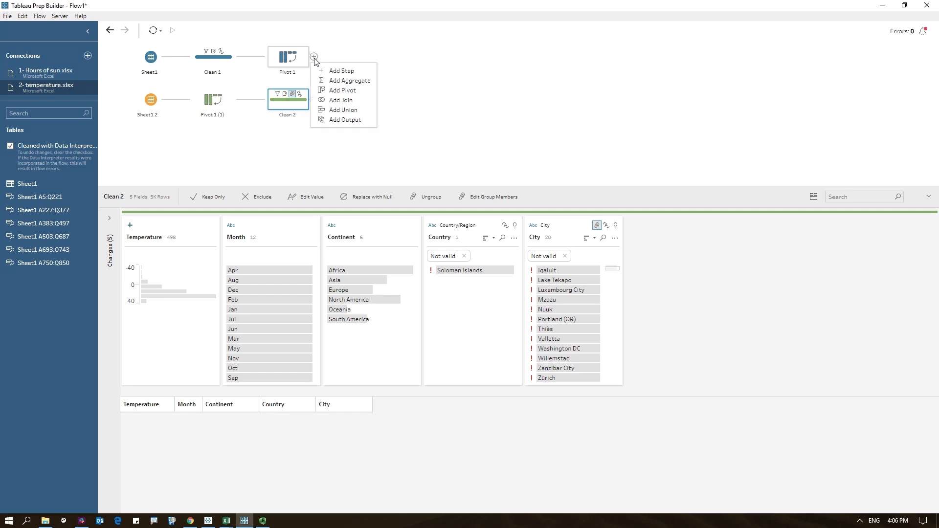
{"action": "left_click", "coordinate": [339, 100]}
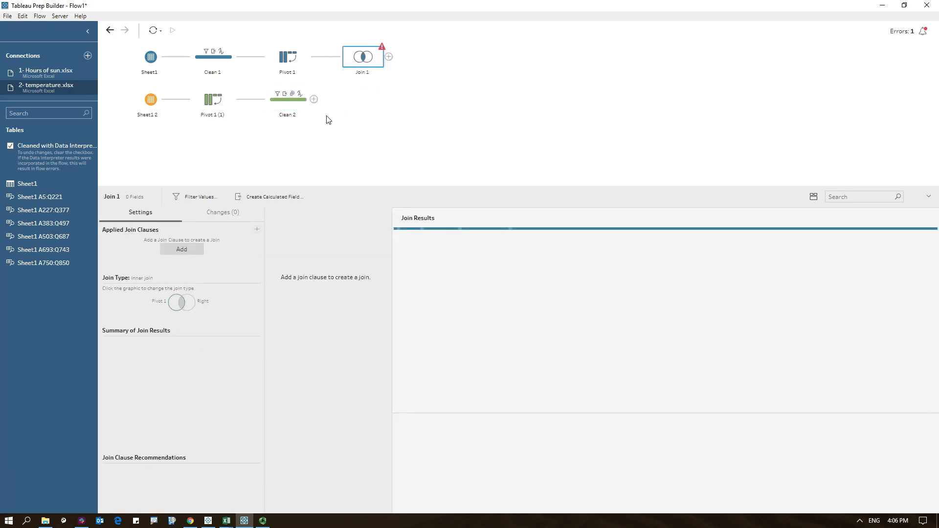
{"action": "left_click_drag", "start_coordinate": [289, 95], "coordinate": [331, 57]}
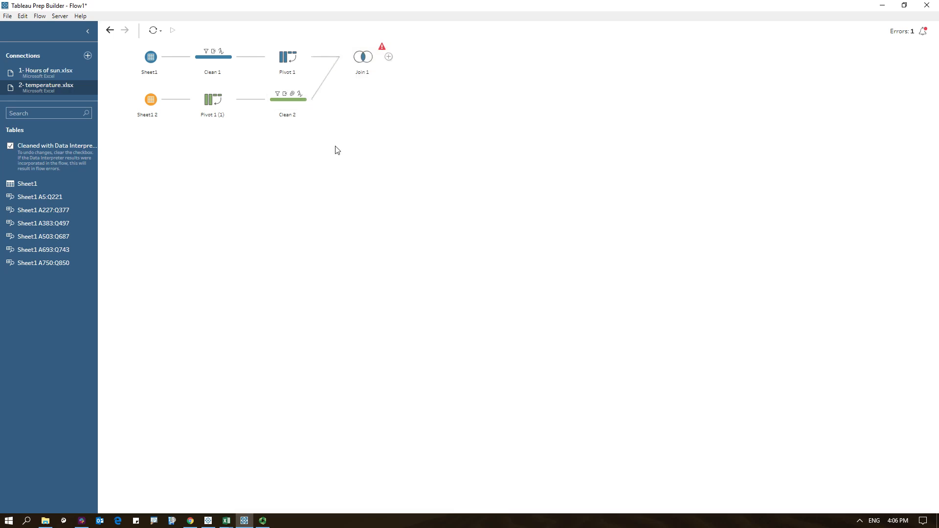
{"action": "left_click", "coordinate": [362, 59]}
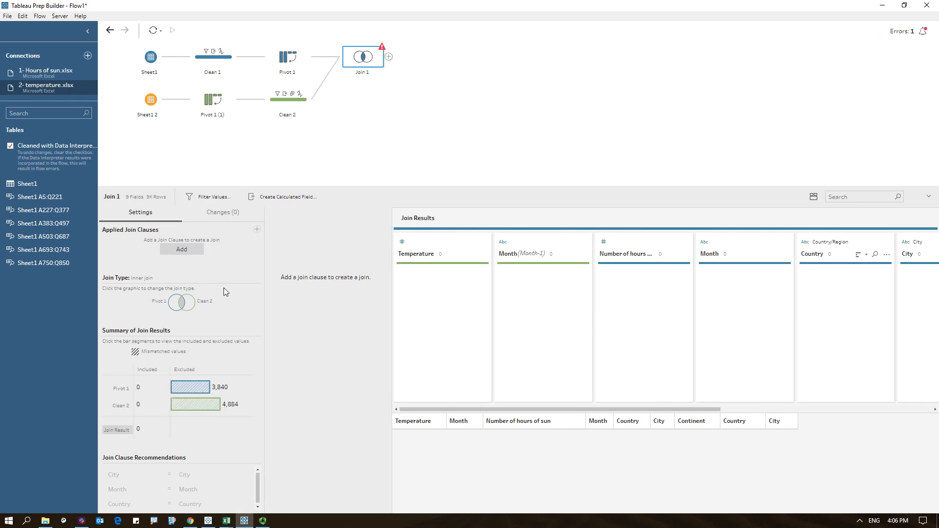
- Add a join clause to Join 1 matching City from Pivot 1 with City from Clean 2
{"action": "left_click", "coordinate": [257, 229]}
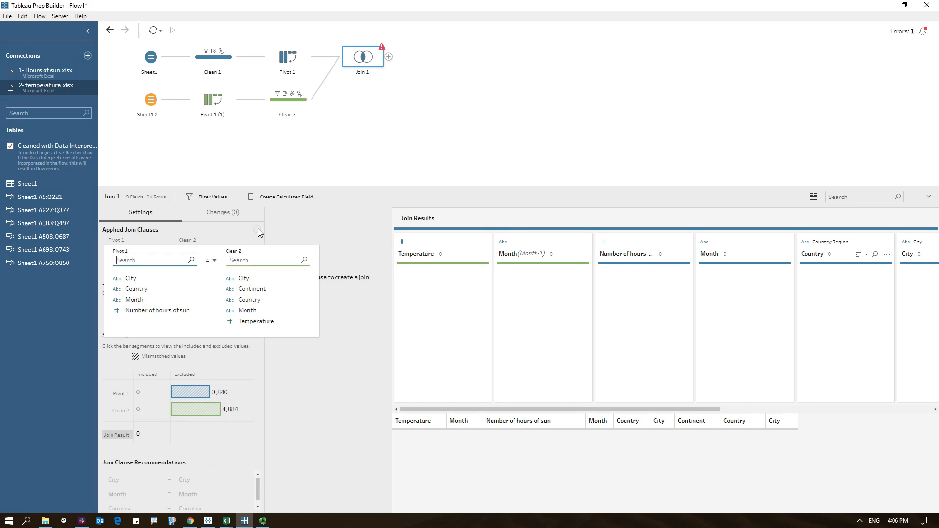
{"action": "left_click", "coordinate": [140, 282]}
{"action": "left_click", "coordinate": [245, 279]}
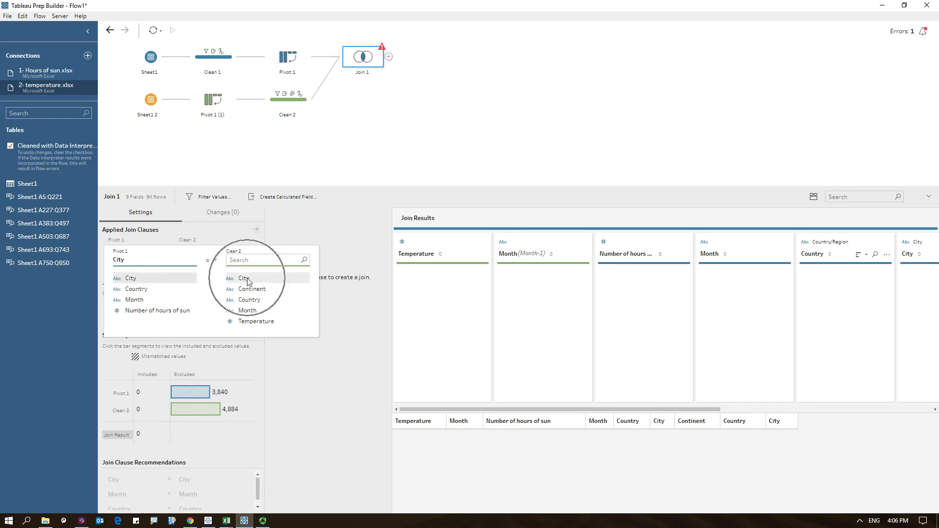
{"action": "left_click", "coordinate": [244, 372]}
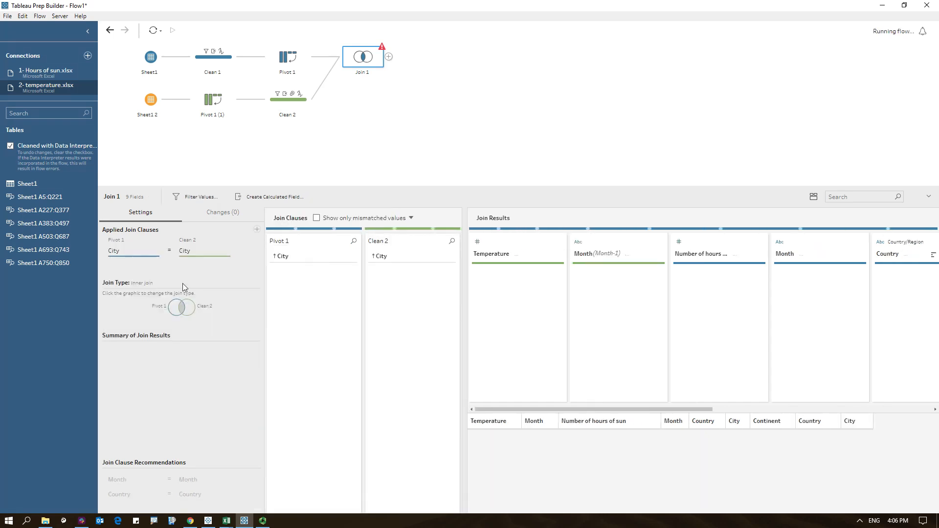
- Add two more join clauses to Join 1, matching Country with Country and Month with Month
{"action": "left_click", "coordinate": [257, 230]}
{"action": "left_click", "coordinate": [146, 306]}
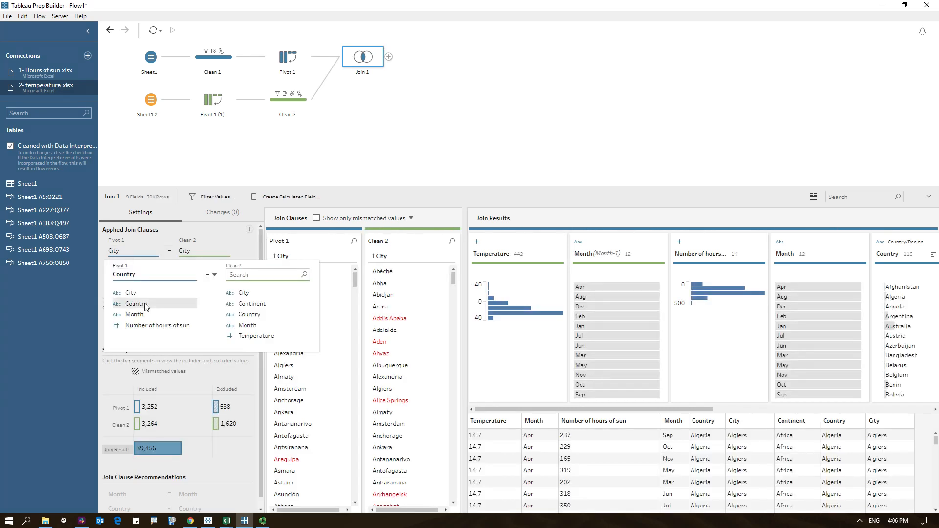
{"action": "left_click", "coordinate": [249, 314]}
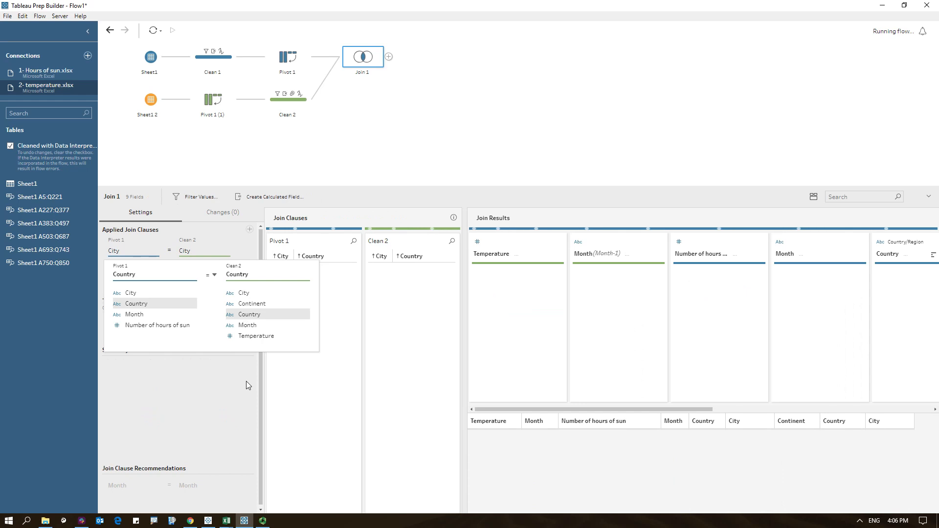
{"action": "left_click", "coordinate": [245, 381]}
{"action": "left_click", "coordinate": [250, 230]}
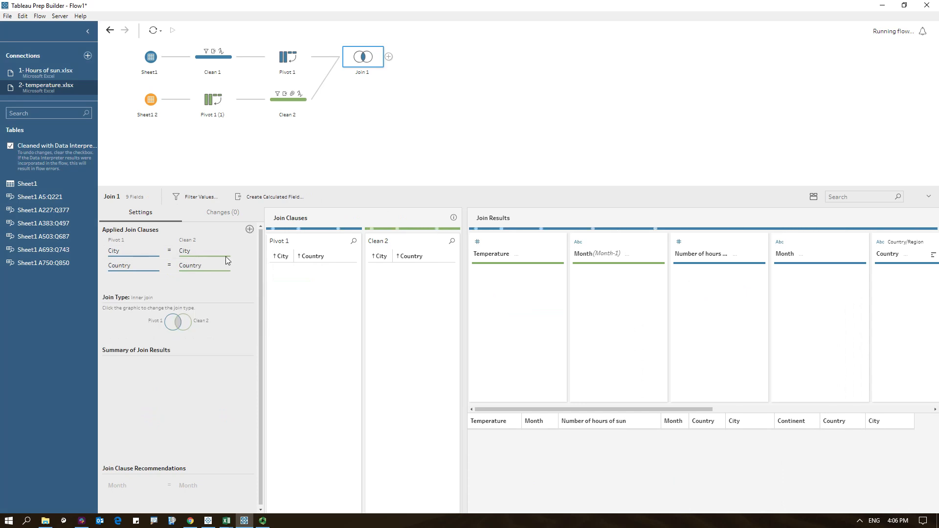
{"action": "left_click", "coordinate": [140, 331]}
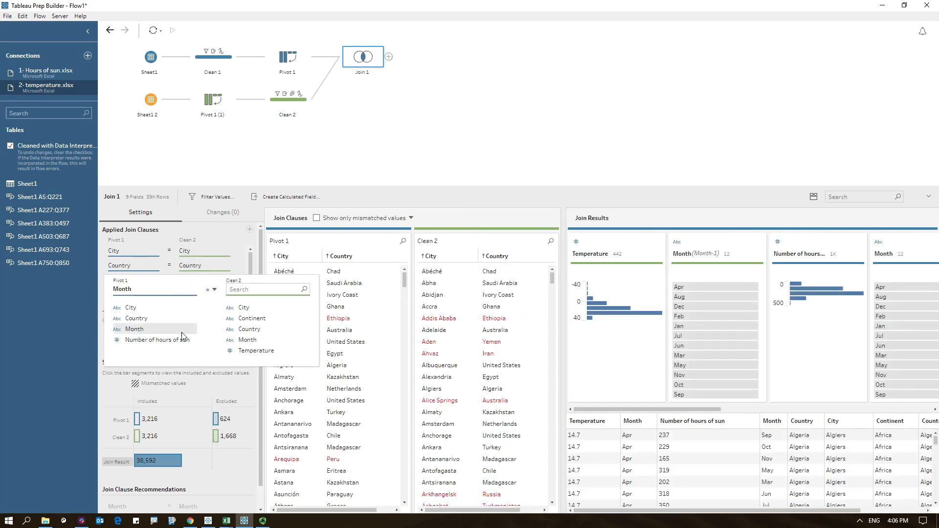
{"action": "left_click", "coordinate": [247, 340]}
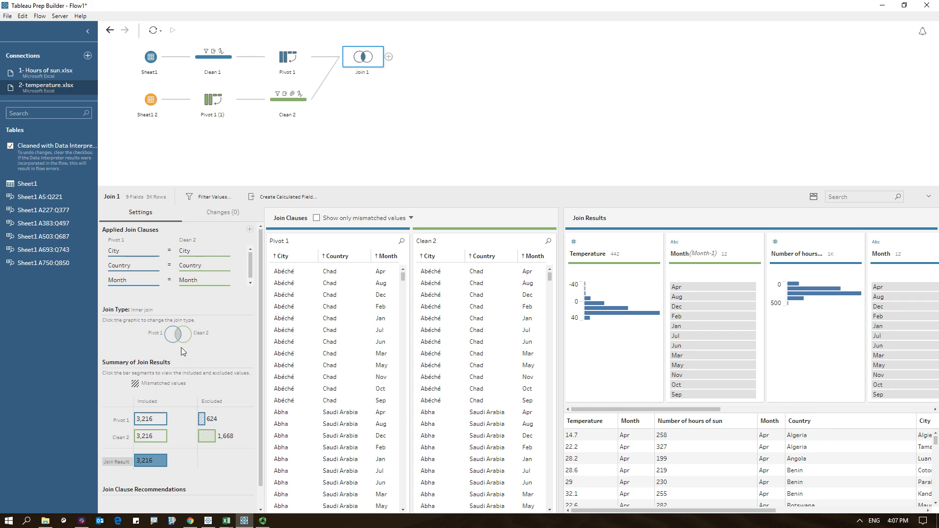
- Show only the mismatched join values, correct Addis Abeba to Addis Ababa in Clean 1's City field, and return to Join 1
{"action": "mouse_move", "coordinate": [179, 430]}
{"action": "left_click", "coordinate": [317, 218]}
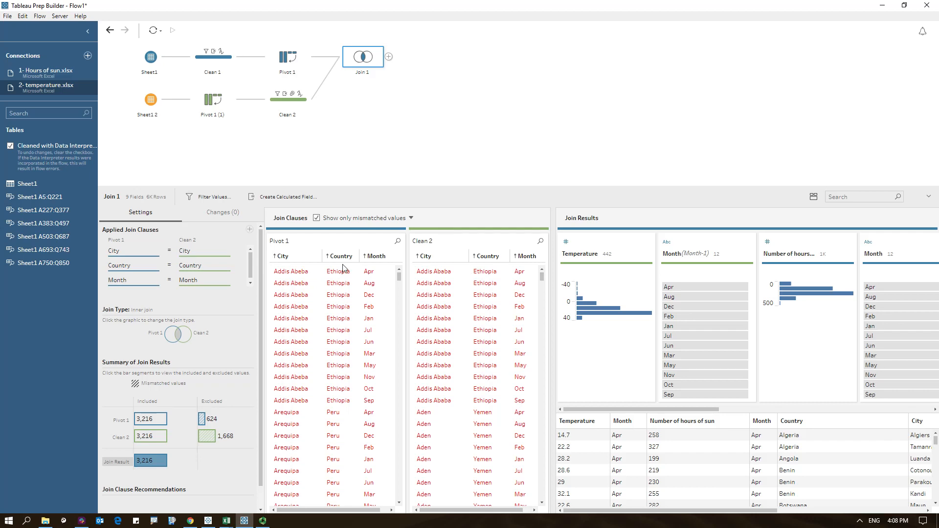
{"action": "left_click", "coordinate": [218, 62]}
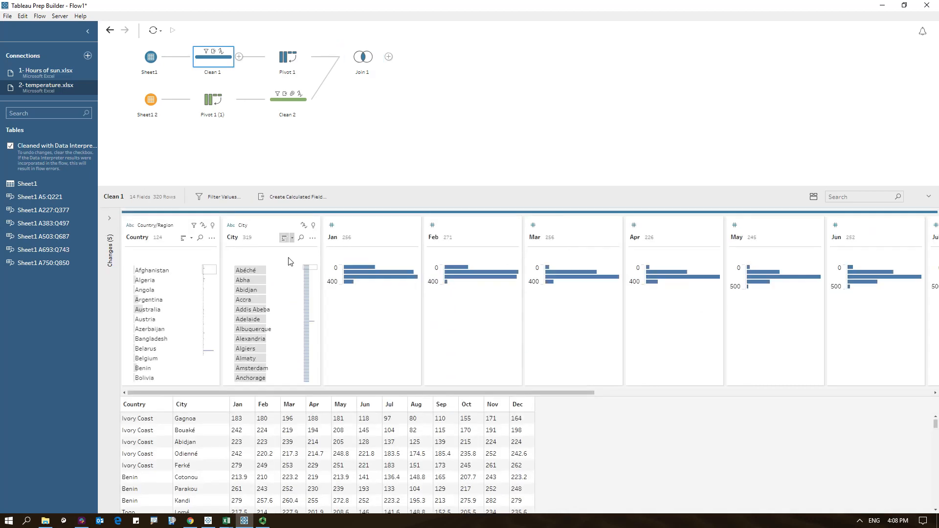
{"action": "left_click", "coordinate": [250, 310]}
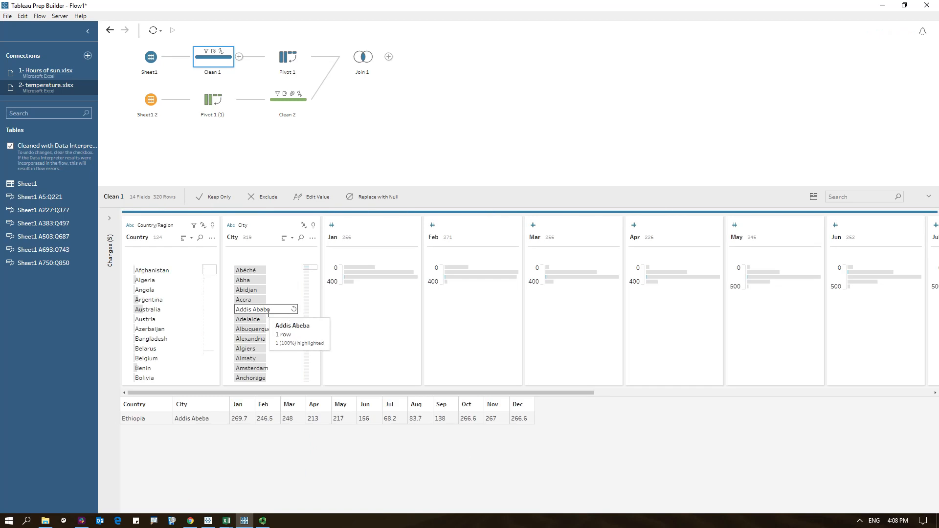
{"action": "key", "text": "Return"}
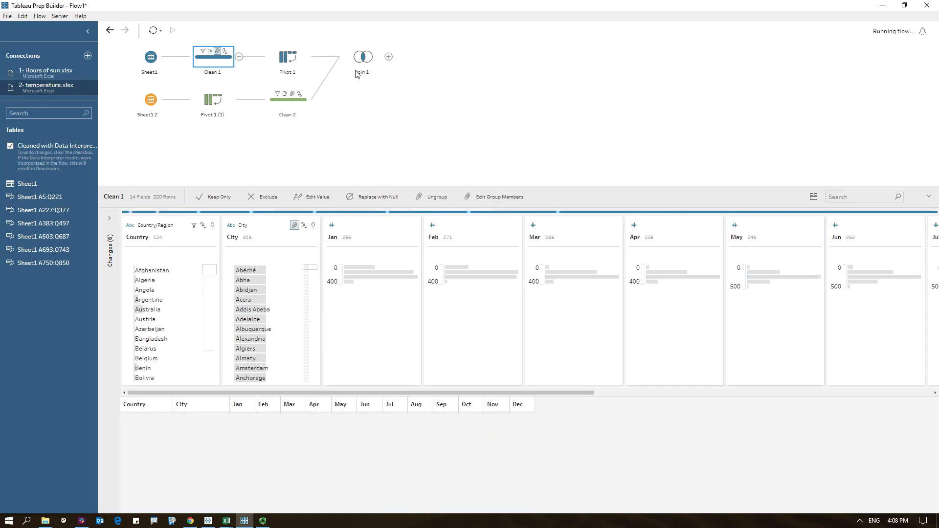
{"action": "left_click", "coordinate": [367, 58]}
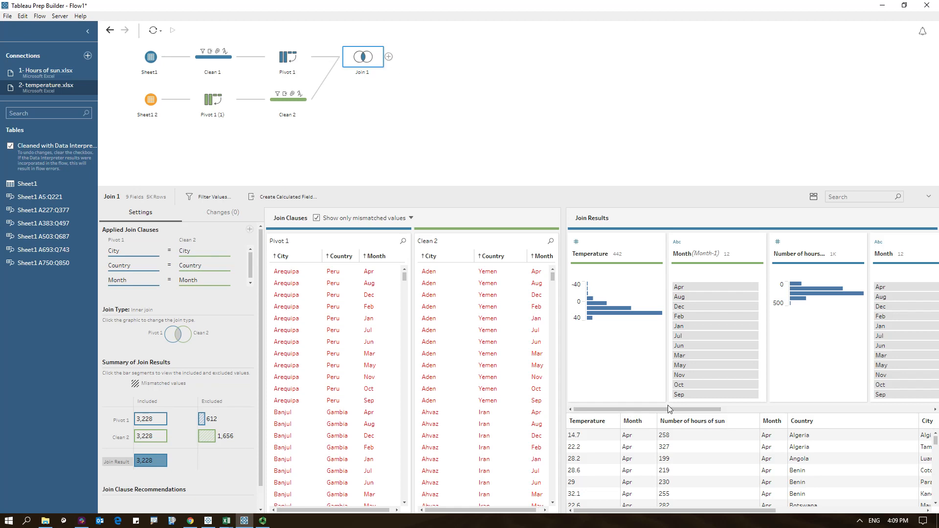
- Add a cleaning step after Join 1
{"action": "left_click_drag", "start_coordinate": [670, 409], "coordinate": [893, 400]}
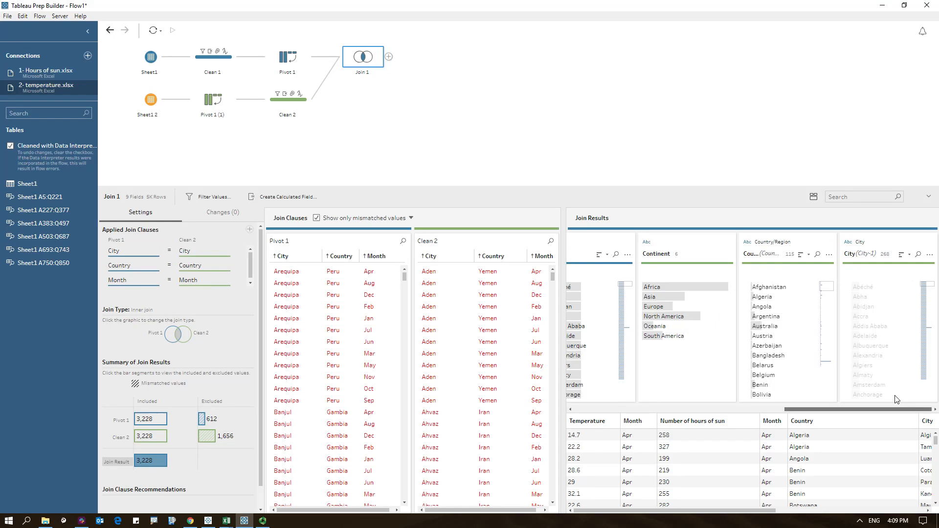
{"action": "left_click", "coordinate": [388, 56]}
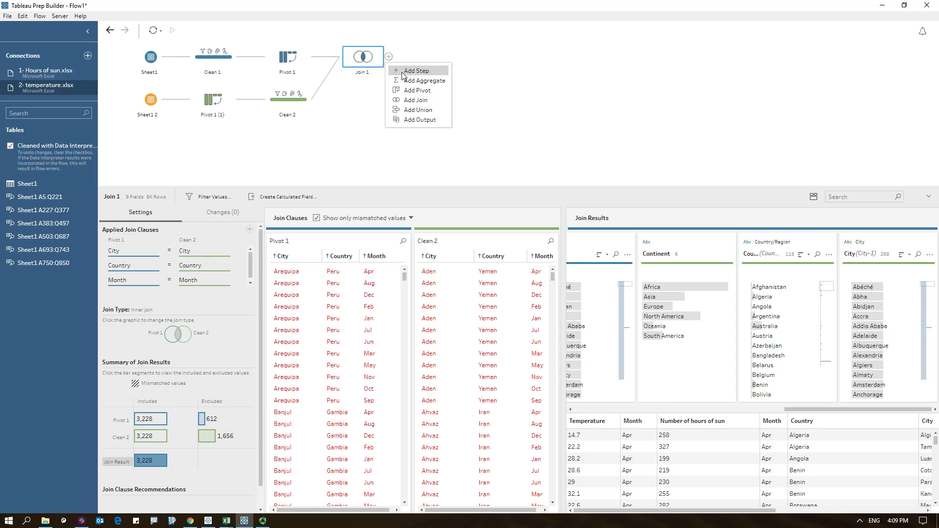
{"action": "left_click", "coordinate": [402, 73]}
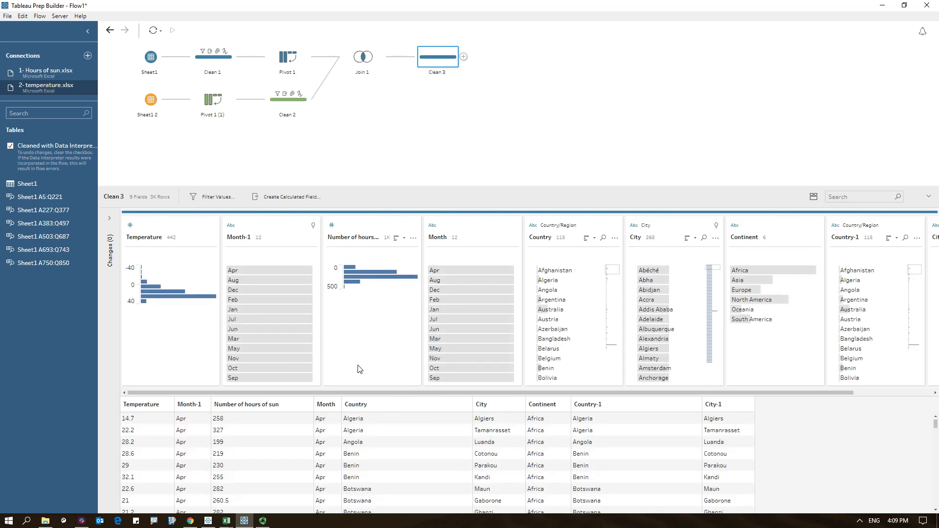
- Remove the duplicate fields Month-1, Country-1 and City-1 together from the Clean 3 step
{"action": "left_click", "coordinate": [247, 233]}
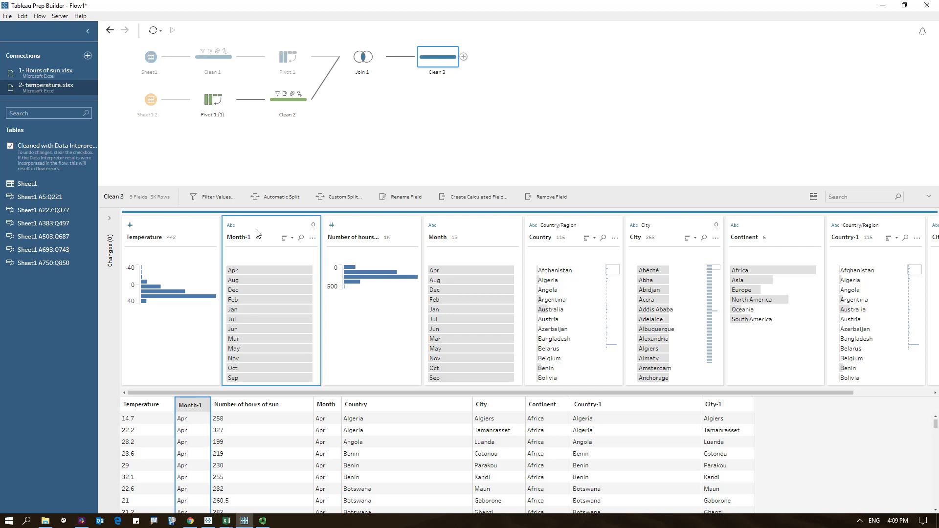
{"action": "left_click", "coordinate": [880, 234], "text": "ctrl"}
{"action": "left_click", "coordinate": [935, 392]}
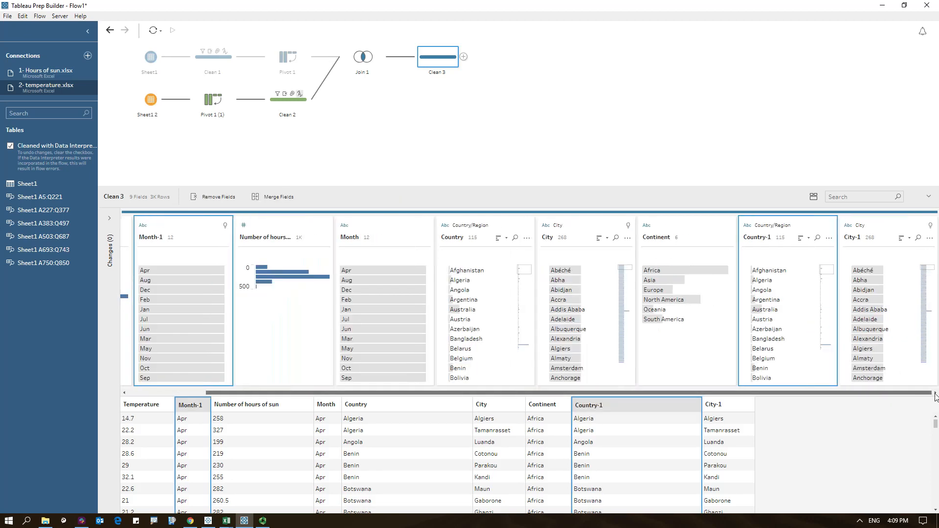
{"action": "left_click", "coordinate": [873, 232], "text": "ctrl"}
{"action": "right_click", "coordinate": [872, 231]}
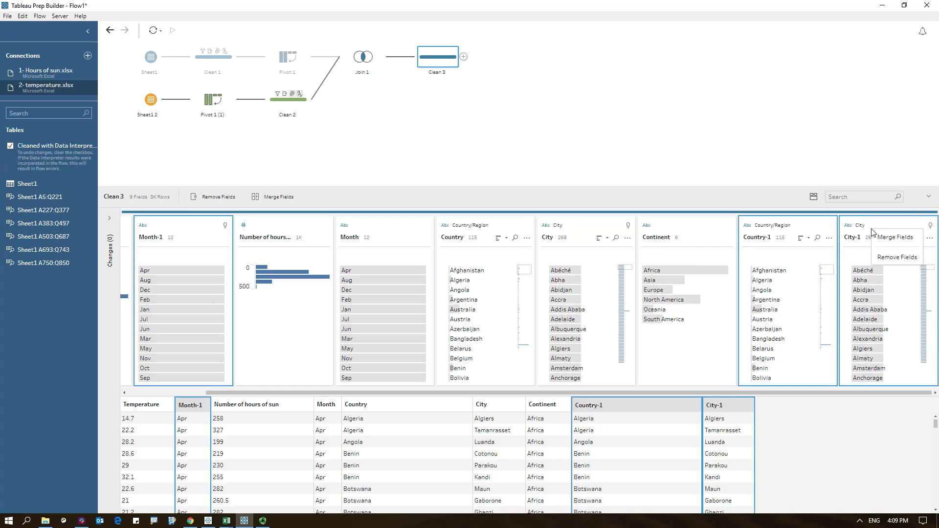
{"action": "left_click", "coordinate": [890, 258]}
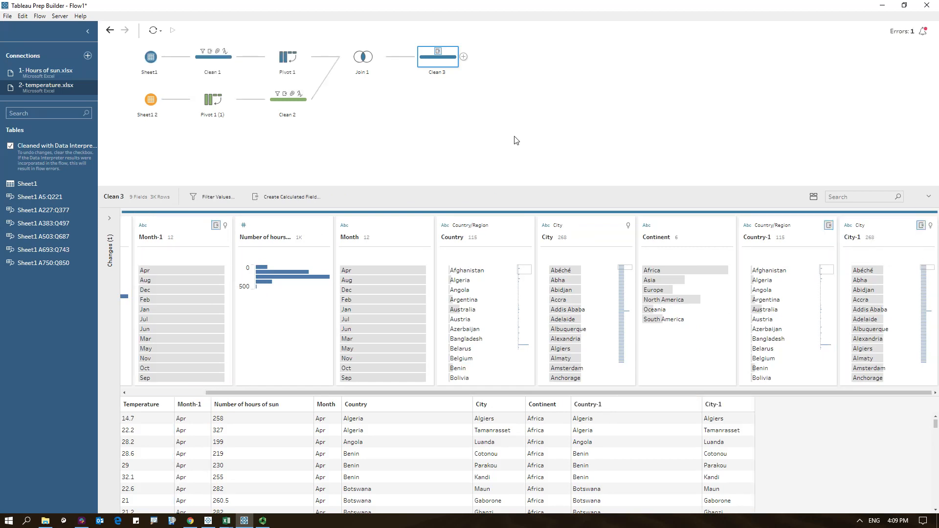
{"action": "left_click", "coordinate": [263, 520]}
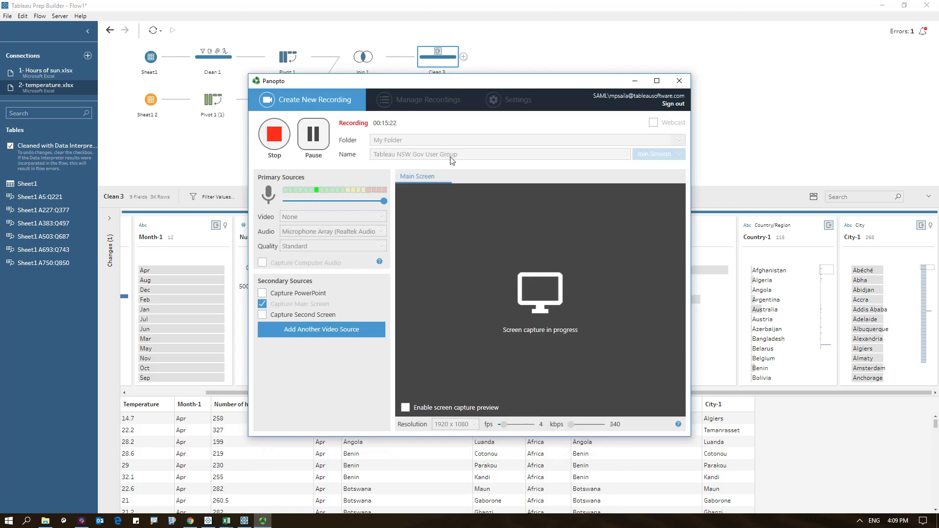
{"action": "left_click", "coordinate": [635, 81]}
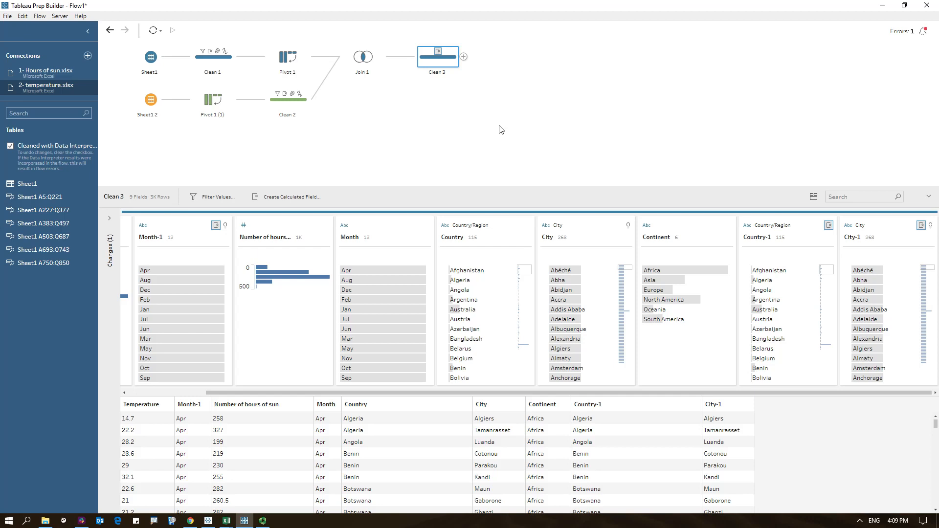
- Preview the Clean 3 step's output in Tableau Desktop and dismiss the completion dialog
{"action": "right_click", "coordinate": [443, 64]}
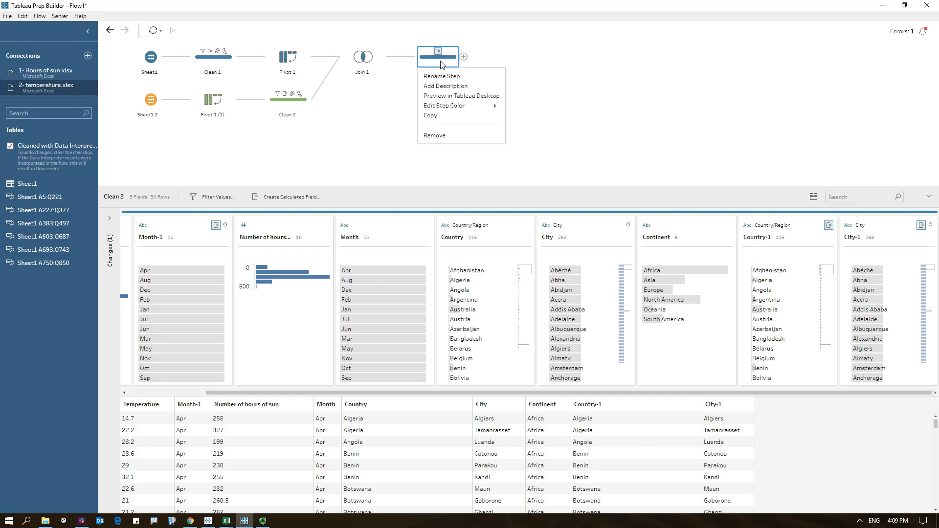
{"action": "left_click", "coordinate": [450, 95]}
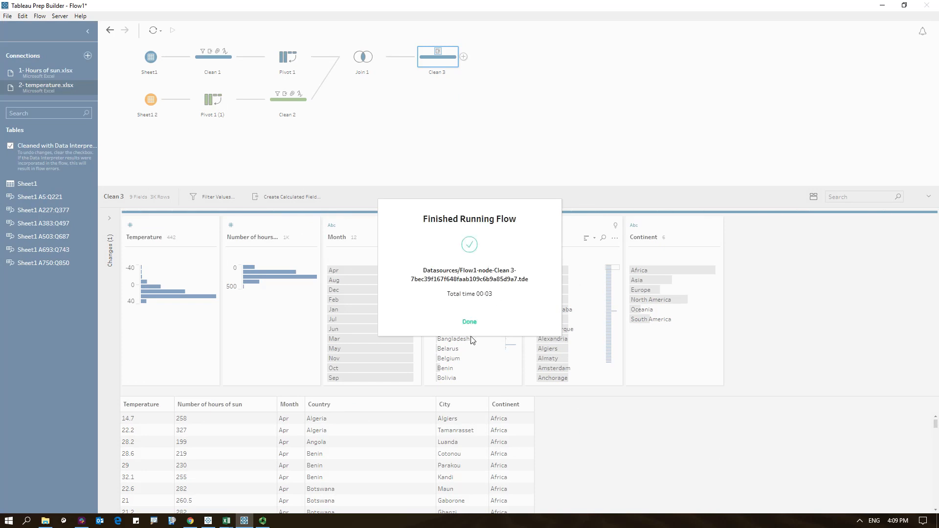
{"action": "left_click", "coordinate": [470, 322]}
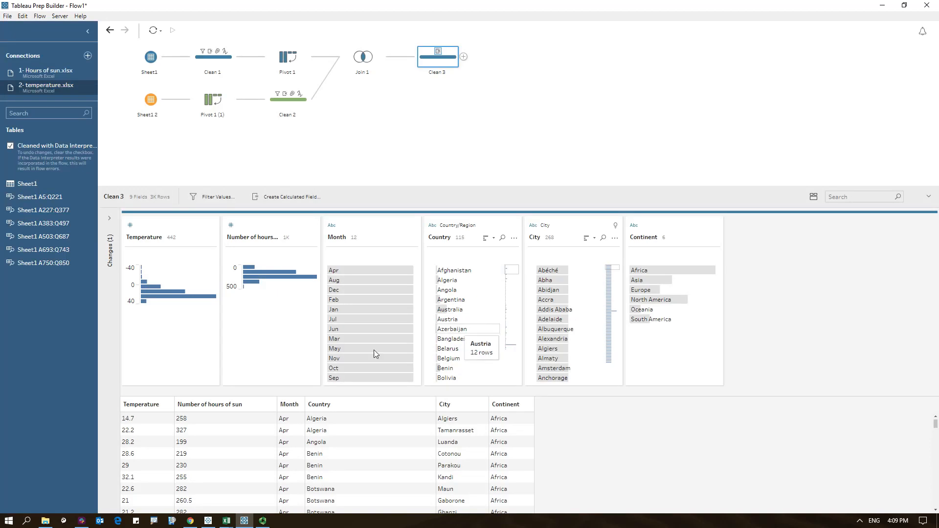
- Switch to Tableau Desktop, minimize the my history workbook and maximize the Book2 window containing the Clean 3 preview data
{"action": "left_click", "coordinate": [209, 520]}
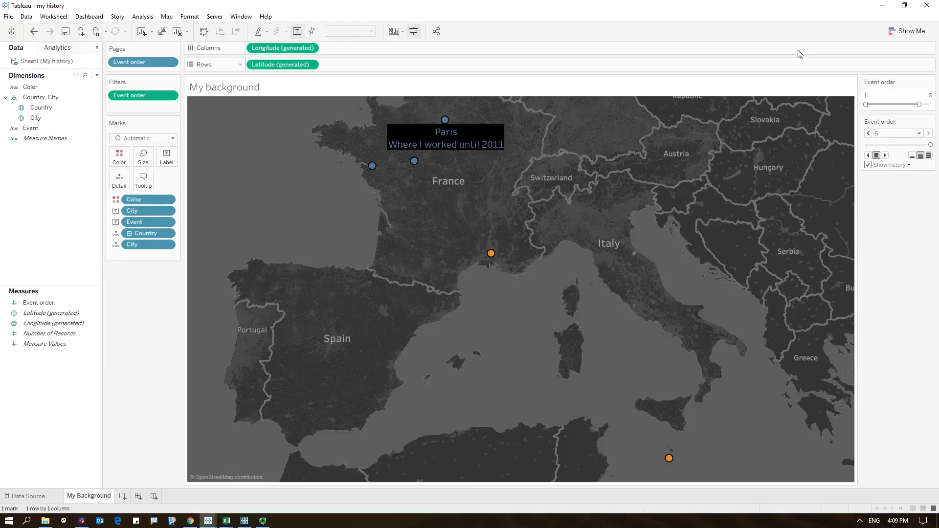
{"action": "left_click", "coordinate": [887, 5]}
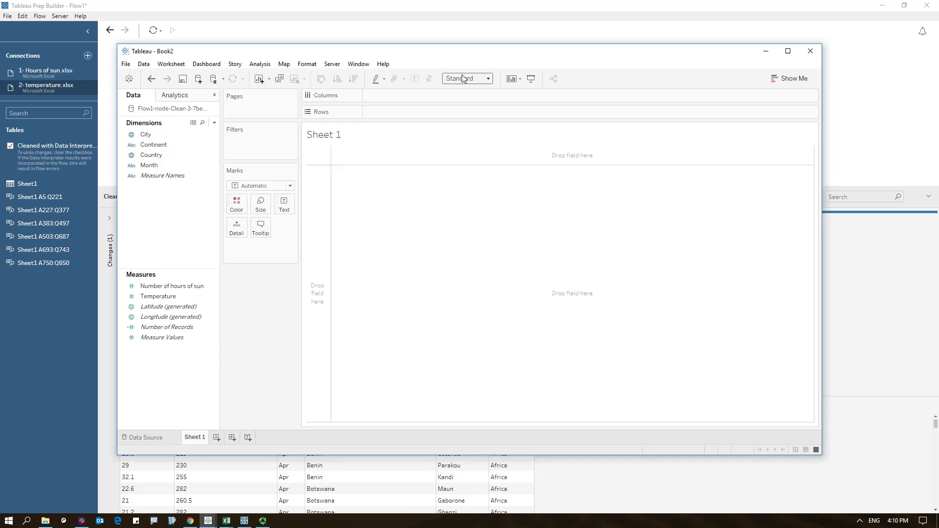
{"action": "double_click", "coordinate": [282, 52]}
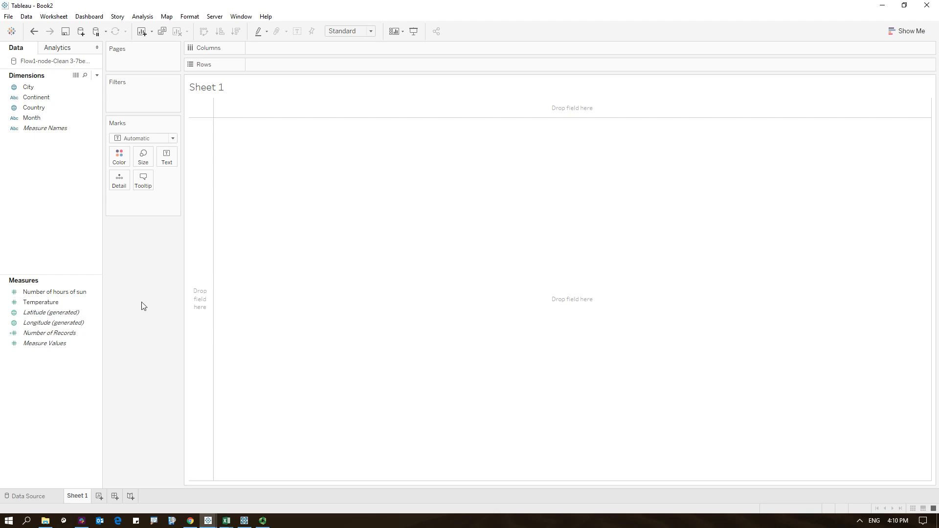
- Build a scatter plot with Temperature on Rows and Number of hours of sun on Columns, City as detail and Continent as color
{"action": "left_click", "coordinate": [49, 312]}
{"action": "double_click", "coordinate": [45, 304]}
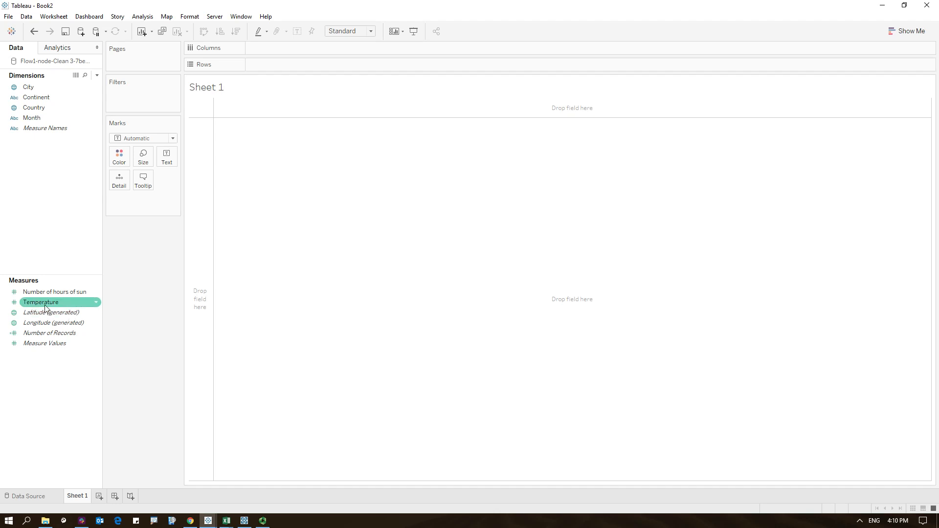
{"action": "double_click", "coordinate": [55, 293]}
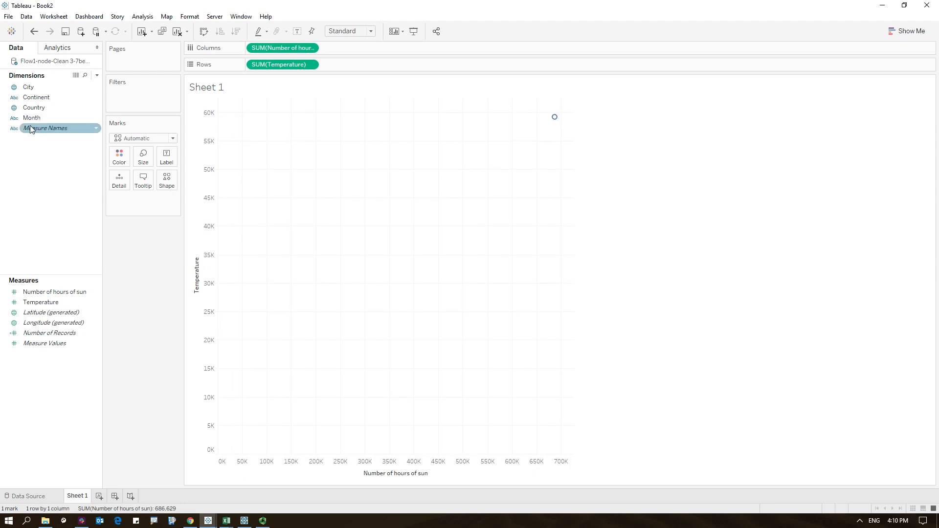
{"action": "left_click_drag", "start_coordinate": [28, 87], "coordinate": [116, 182]}
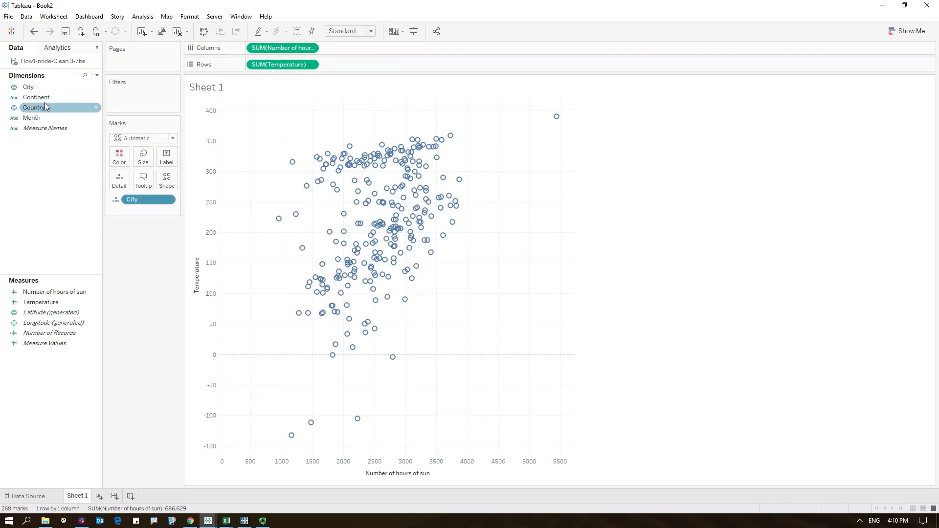
{"action": "left_click_drag", "start_coordinate": [47, 98], "coordinate": [127, 157]}
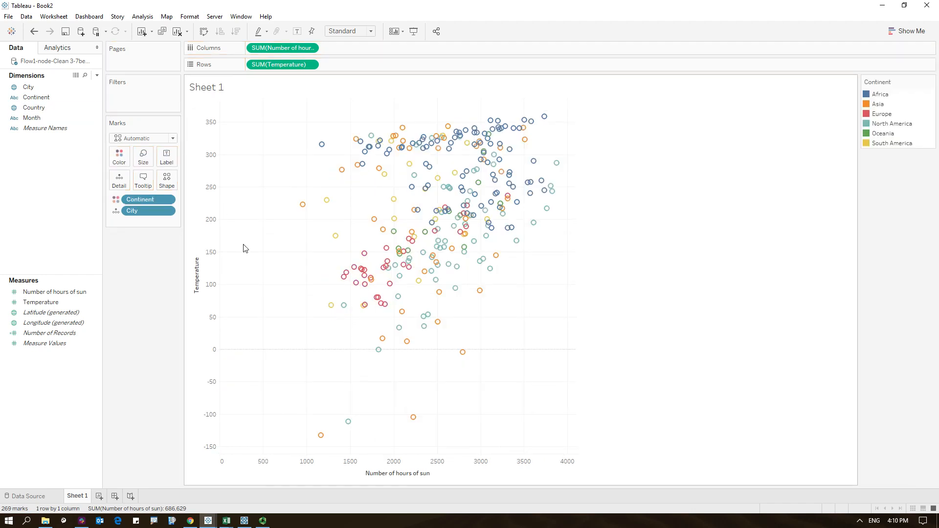
- Add average lines for both Temperature and Number of hours of sun to the scatter plot
{"action": "left_click", "coordinate": [58, 47]}
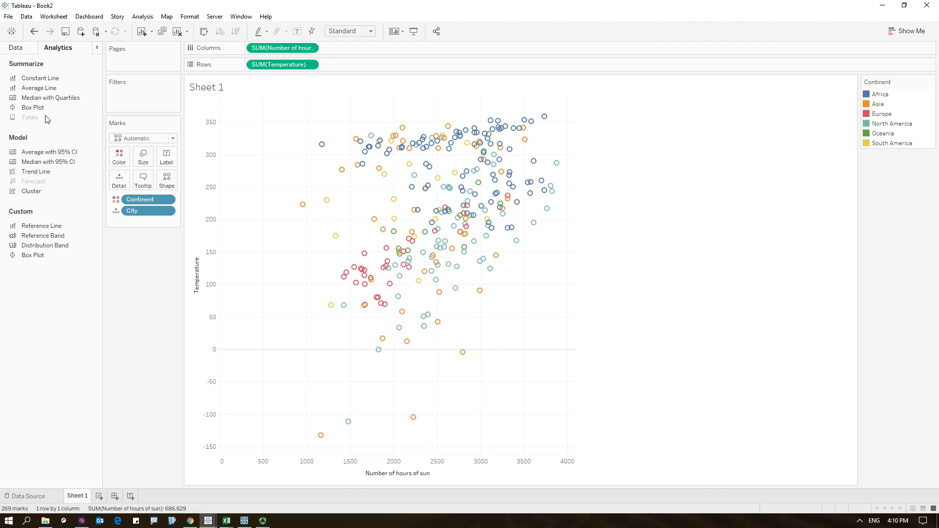
{"action": "left_click_drag", "start_coordinate": [49, 88], "coordinate": [275, 128]}
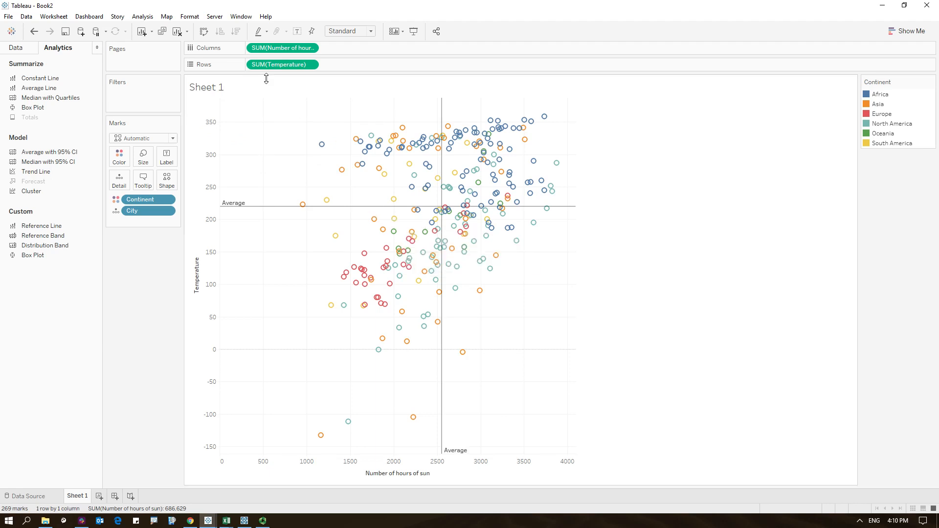
{"action": "left_click", "coordinate": [312, 87]}
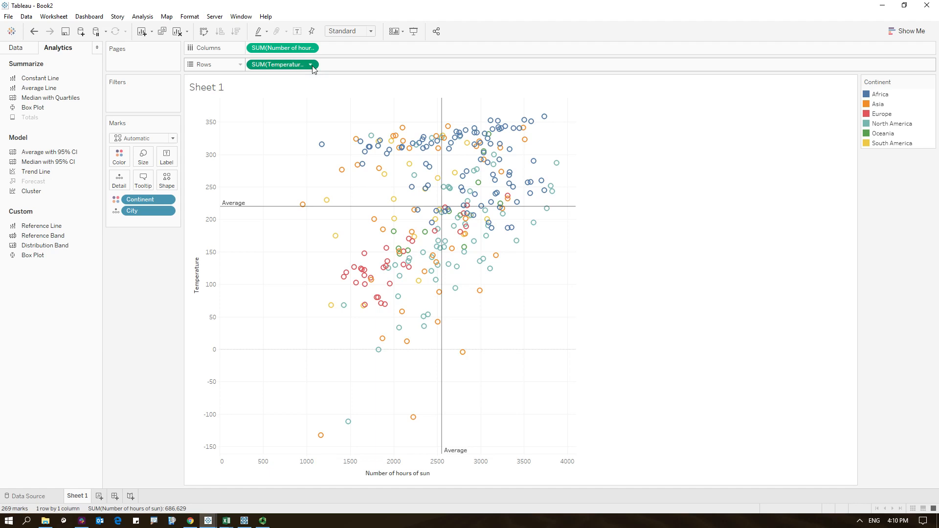
- Change the Temperature aggregation on Rows to Average and inspect individual marks in the scatter plot
{"action": "left_click", "coordinate": [310, 64]}
{"action": "mouse_move", "coordinate": [318, 169]}
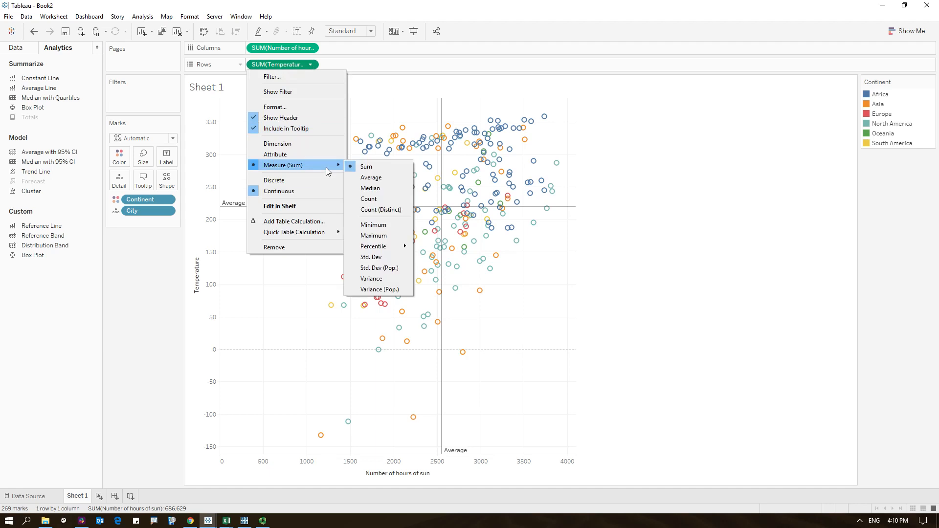
{"action": "left_click", "coordinate": [377, 179]}
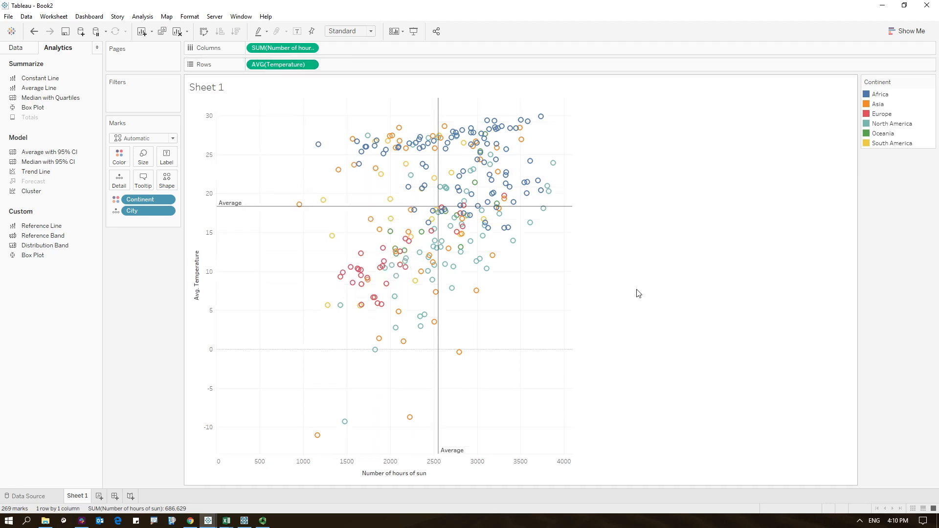
{"action": "mouse_move", "coordinate": [504, 138]}
{"action": "mouse_move", "coordinate": [317, 435]}
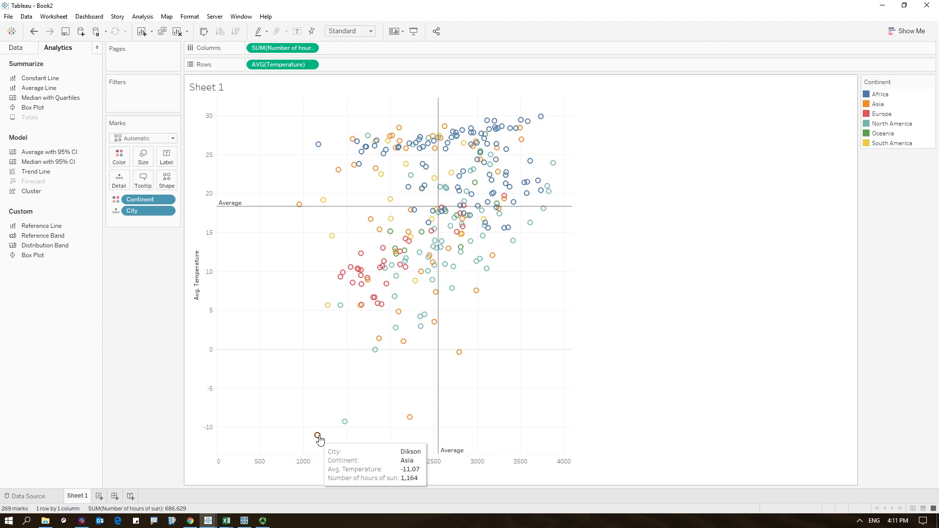
- Add Country to the tooltip of the scatter plot's marks and check the extreme marks' tooltips
{"action": "left_click", "coordinate": [23, 51]}
{"action": "left_click_drag", "start_coordinate": [62, 108], "coordinate": [145, 184]}
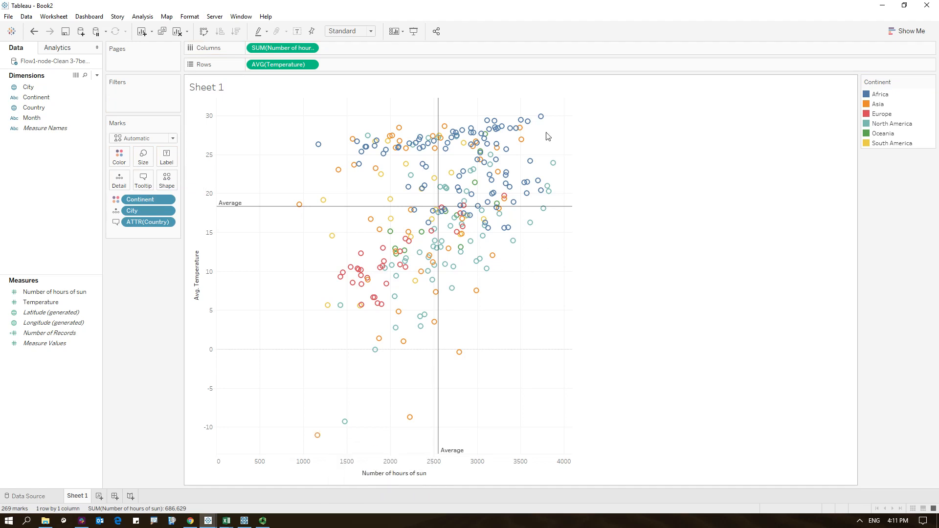
{"action": "mouse_move", "coordinate": [544, 119]}
{"action": "mouse_move", "coordinate": [558, 168]}
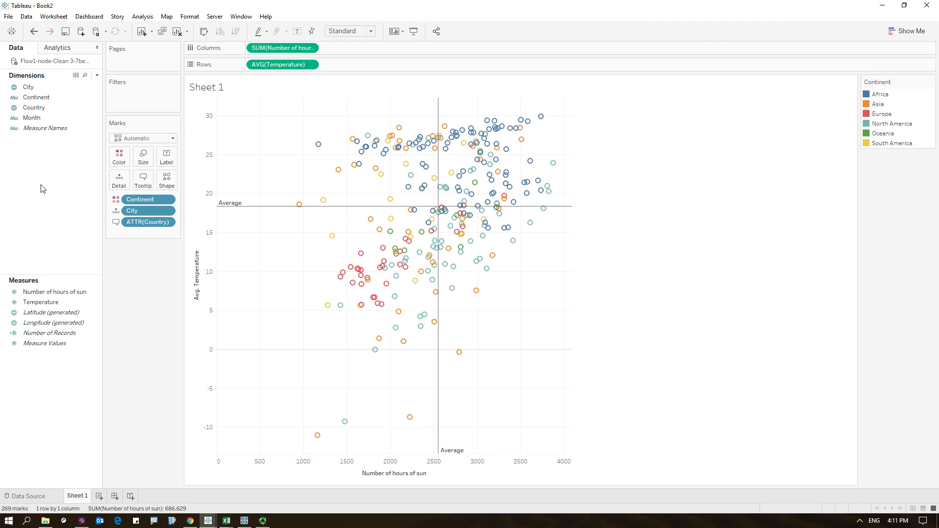
- Temporarily break the scatter plot down by Month and highlight all marks belonging to Sacramento
{"action": "left_click_drag", "start_coordinate": [32, 118], "coordinate": [119, 180]}
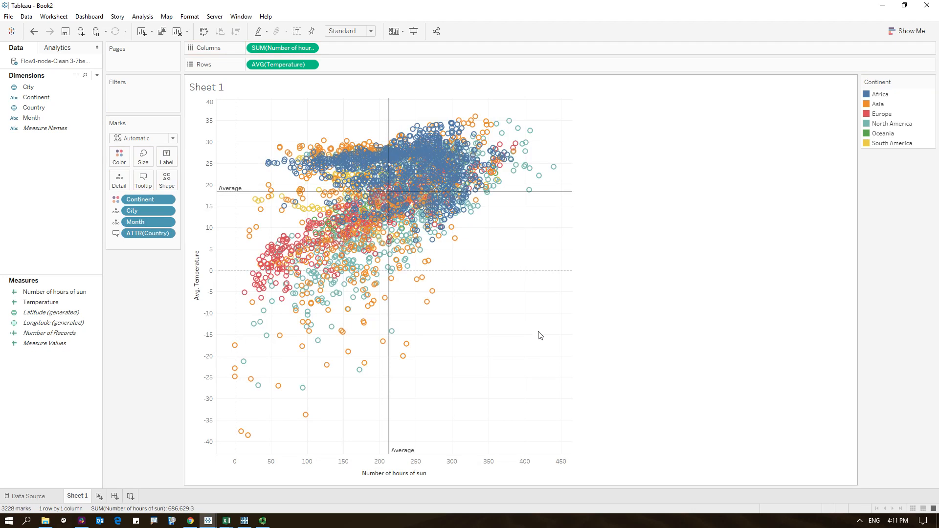
{"action": "left_click", "coordinate": [554, 167]}
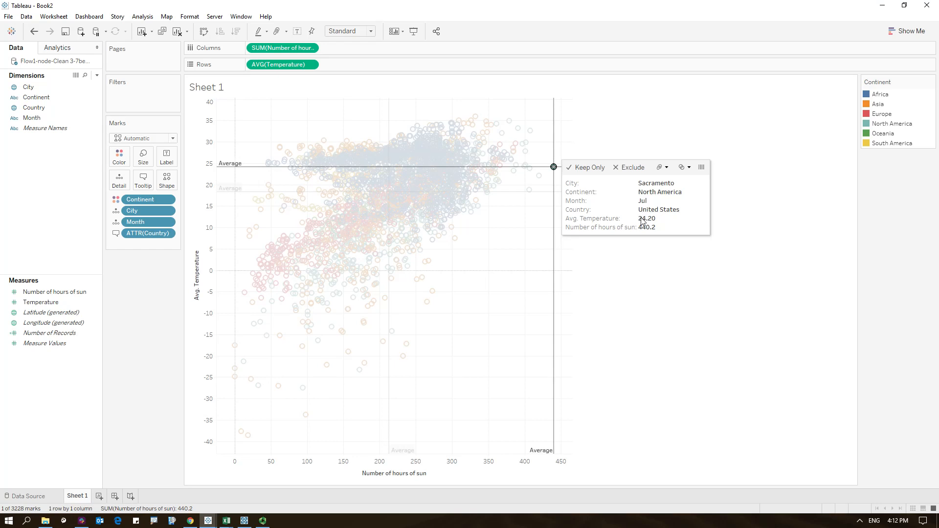
{"action": "left_click", "coordinate": [655, 184]}
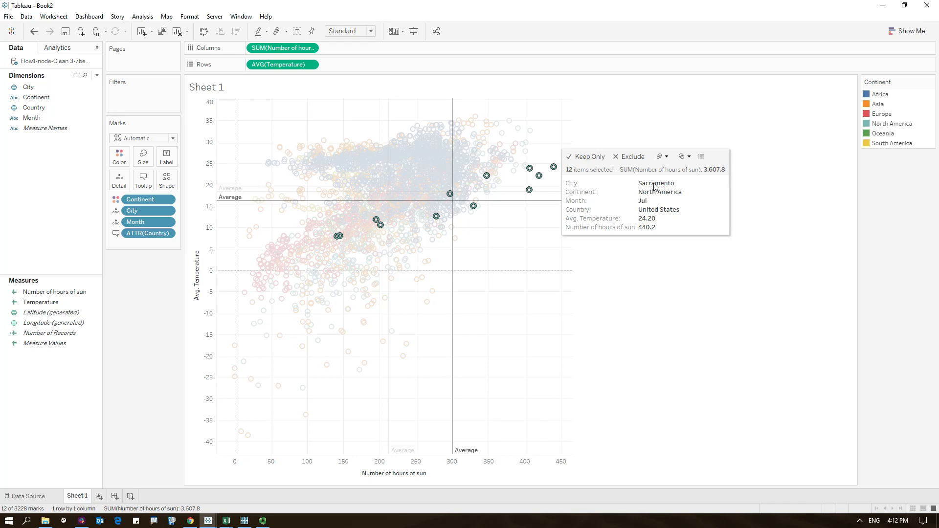
{"action": "left_click", "coordinate": [536, 259]}
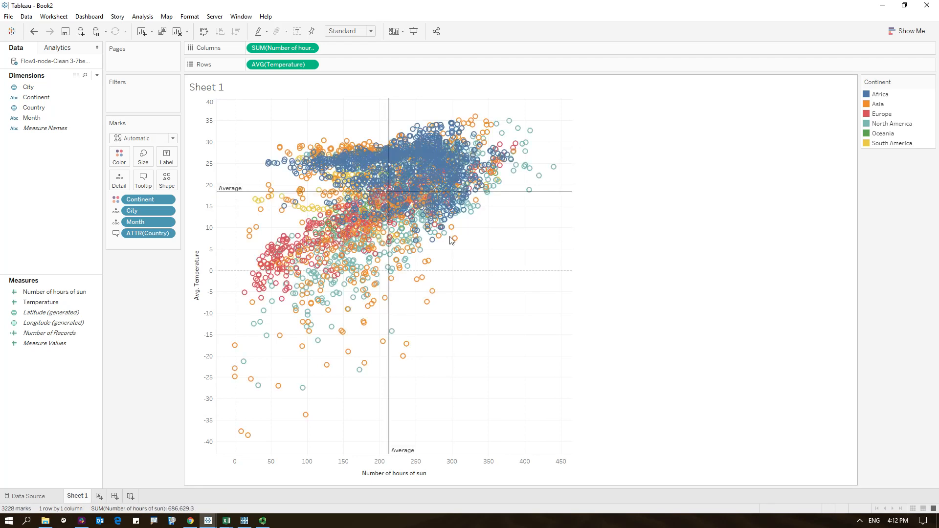
{"action": "left_click_drag", "start_coordinate": [147, 221], "coordinate": [46, 218]}
- Show a filter for Month and set it to a single value list
{"action": "right_click", "coordinate": [37, 119]}
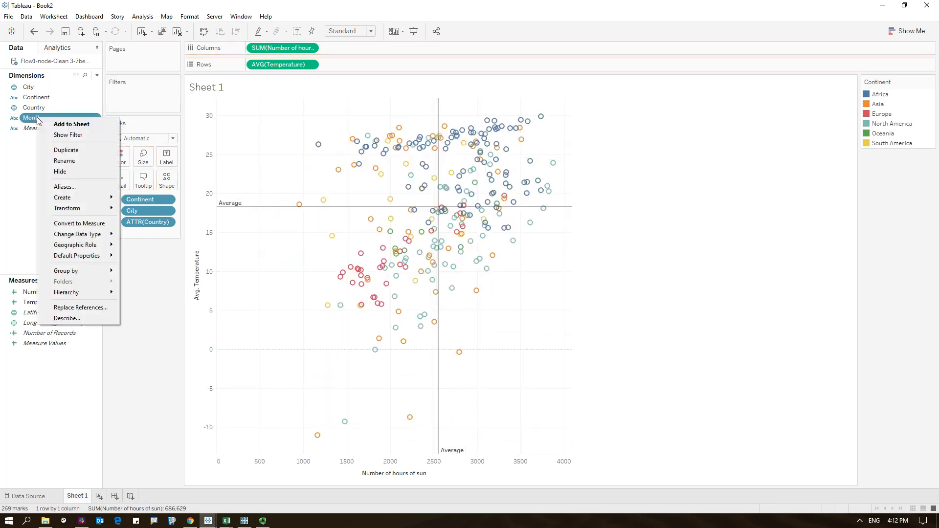
{"action": "left_click", "coordinate": [70, 135]}
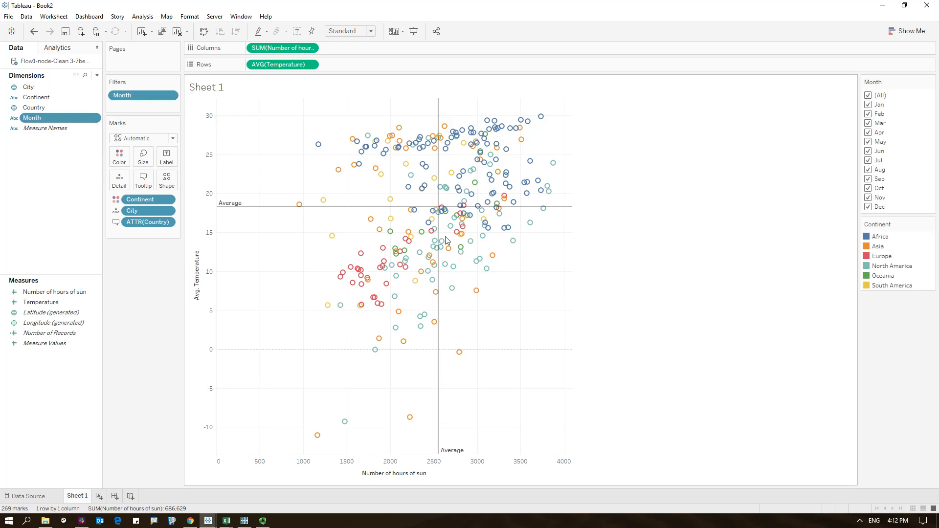
{"action": "left_click", "coordinate": [932, 82]}
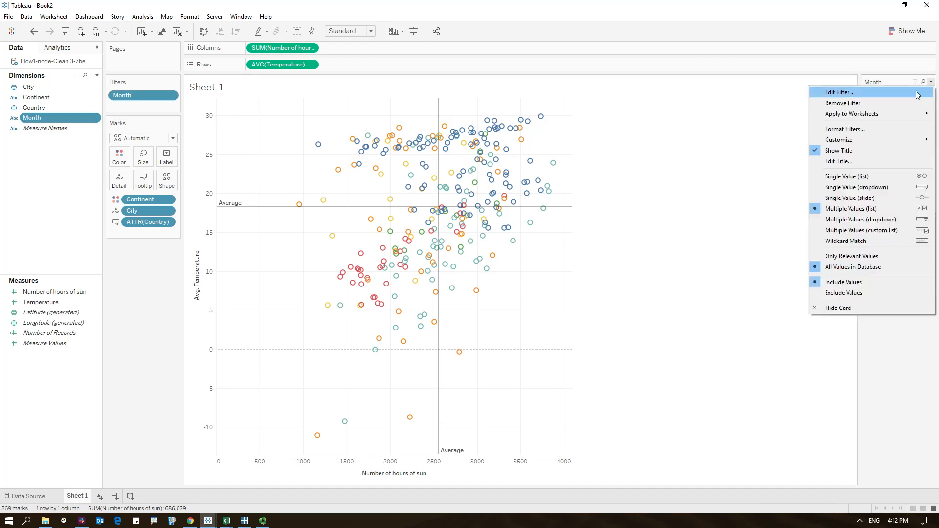
{"action": "left_click", "coordinate": [891, 177]}
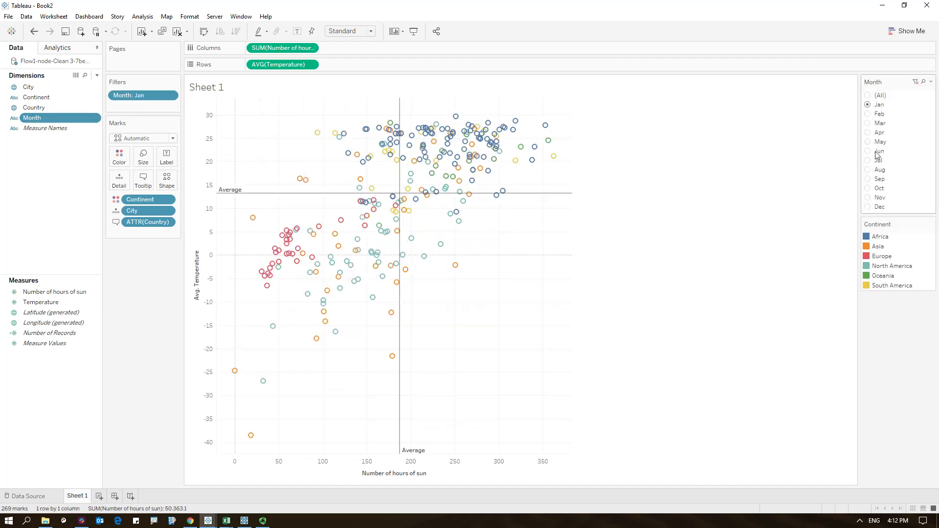
- Try several months in the Month filter, settle on July and inspect individual city marks
{"action": "left_click", "coordinate": [869, 170]}
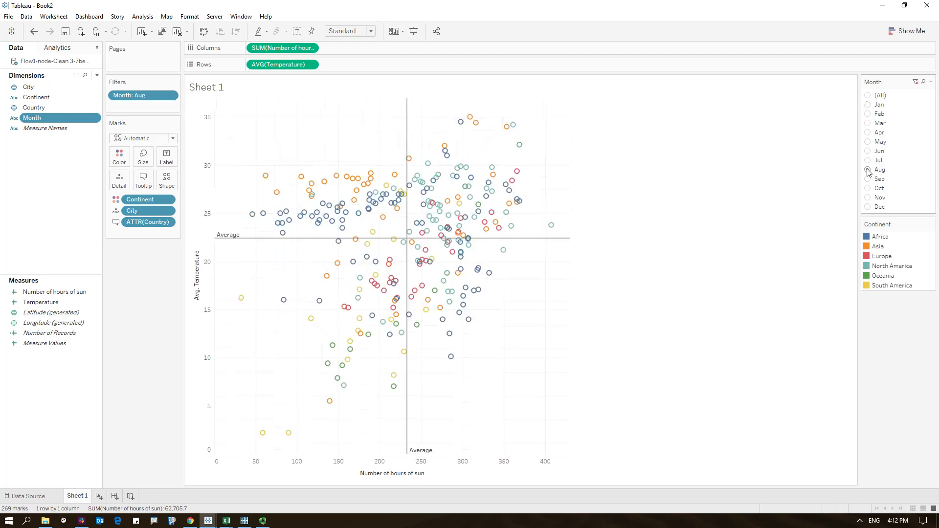
{"action": "left_click", "coordinate": [869, 190]}
{"action": "left_click", "coordinate": [869, 179]}
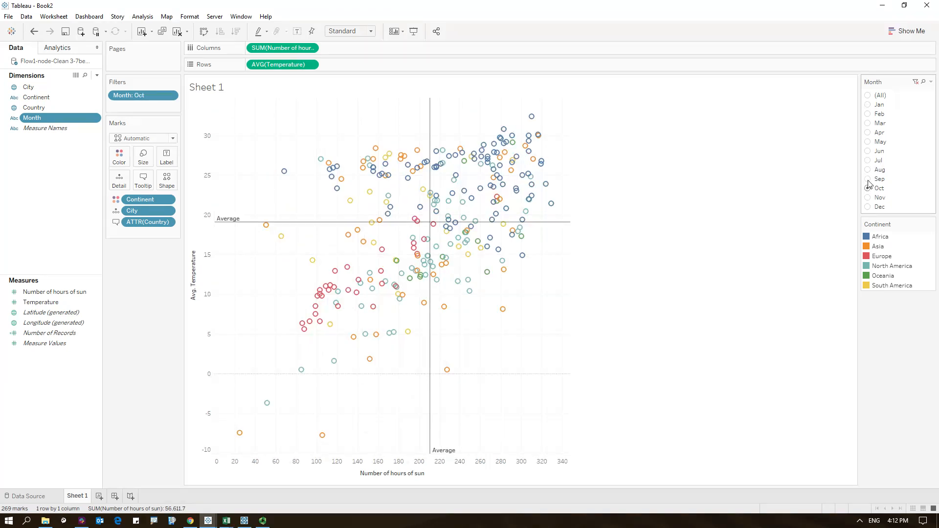
{"action": "left_click", "coordinate": [868, 161]}
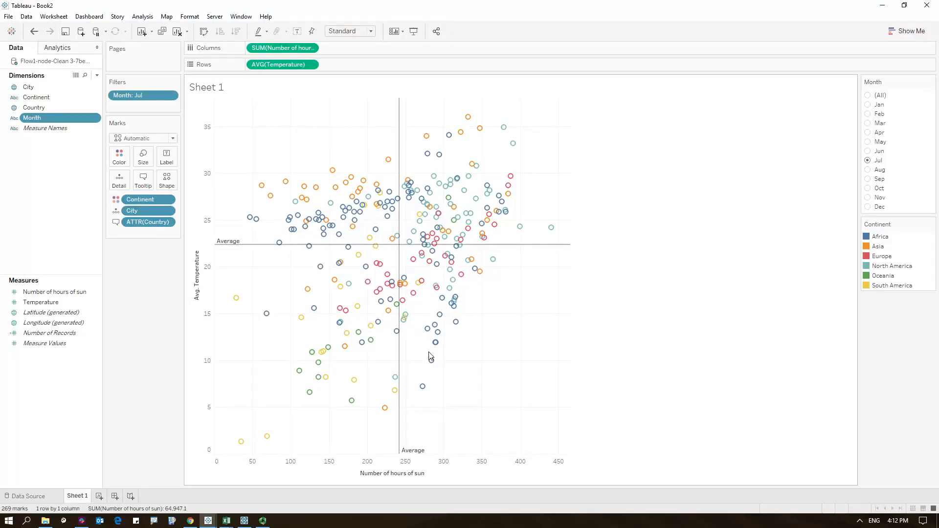
{"action": "mouse_move", "coordinate": [432, 334]}
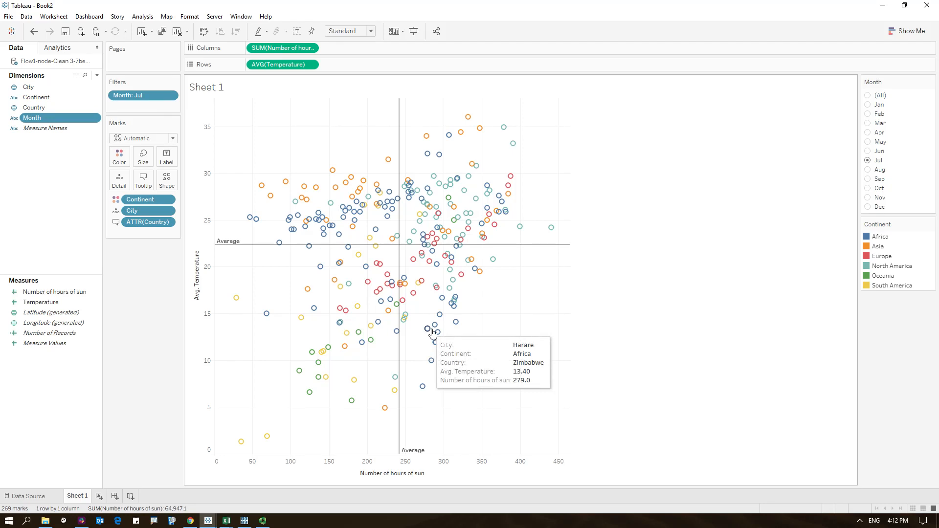
{"action": "mouse_move", "coordinate": [518, 145]}
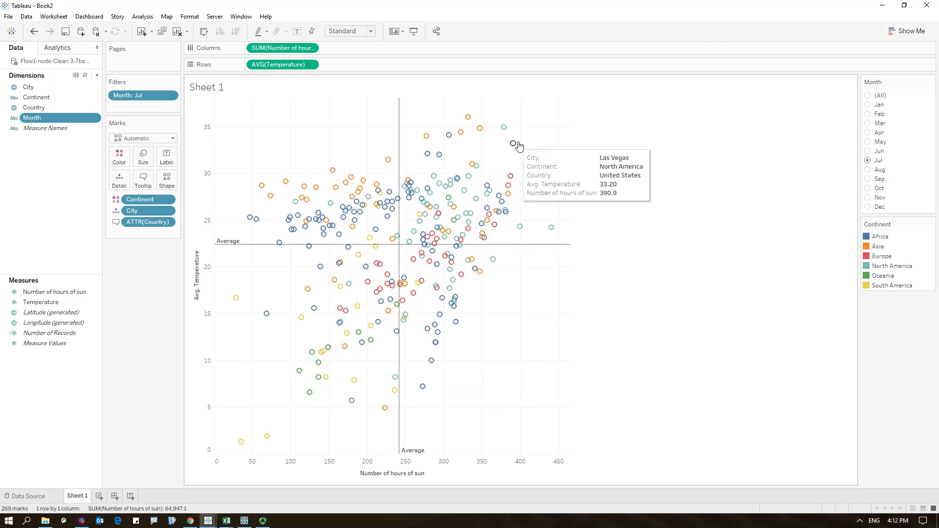
{"action": "mouse_move", "coordinate": [558, 234]}
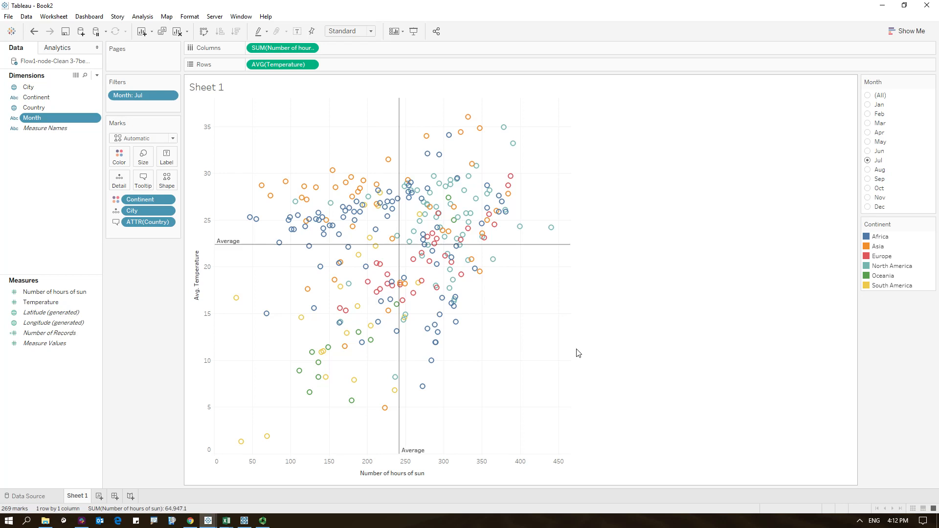
- Add a new worksheet and map the locations by Country and City
{"action": "left_click", "coordinate": [99, 498]}
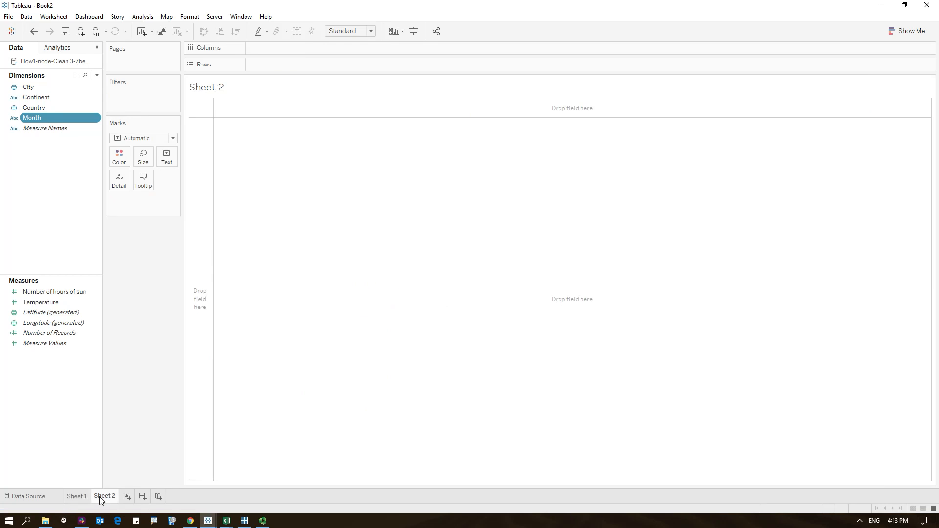
{"action": "double_click", "coordinate": [37, 108]}
{"action": "left_click", "coordinate": [36, 87]}
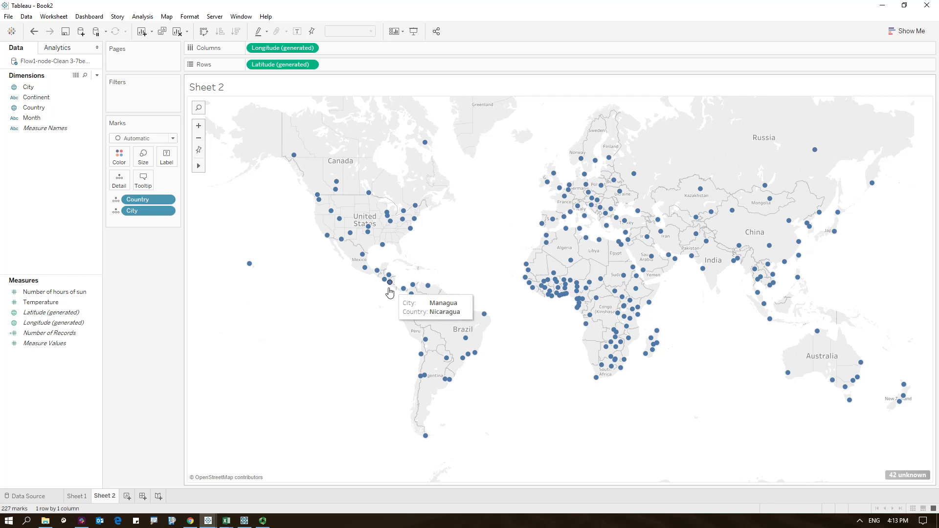
- Open the map services for the background maps and start adding a Mapbox map
{"action": "left_click", "coordinate": [162, 20]}
{"action": "mouse_move", "coordinate": [206, 29]}
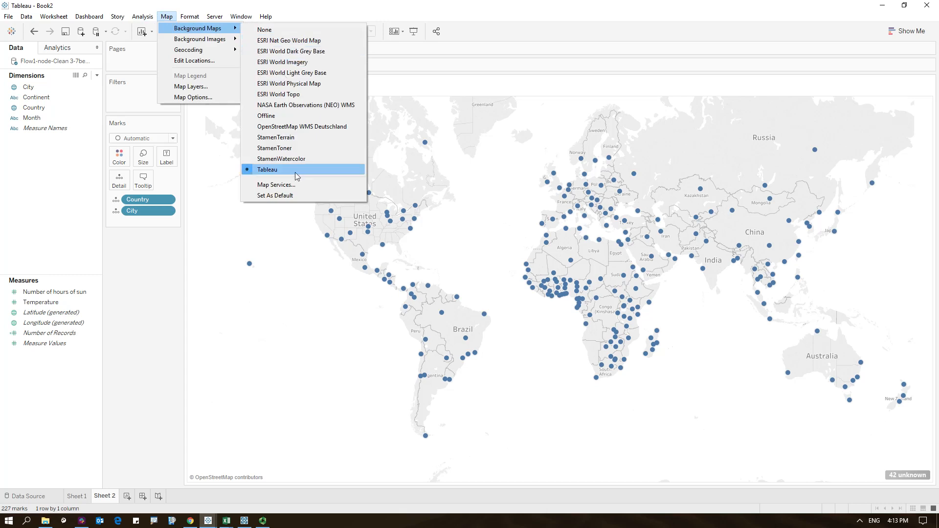
{"action": "left_click", "coordinate": [296, 186]}
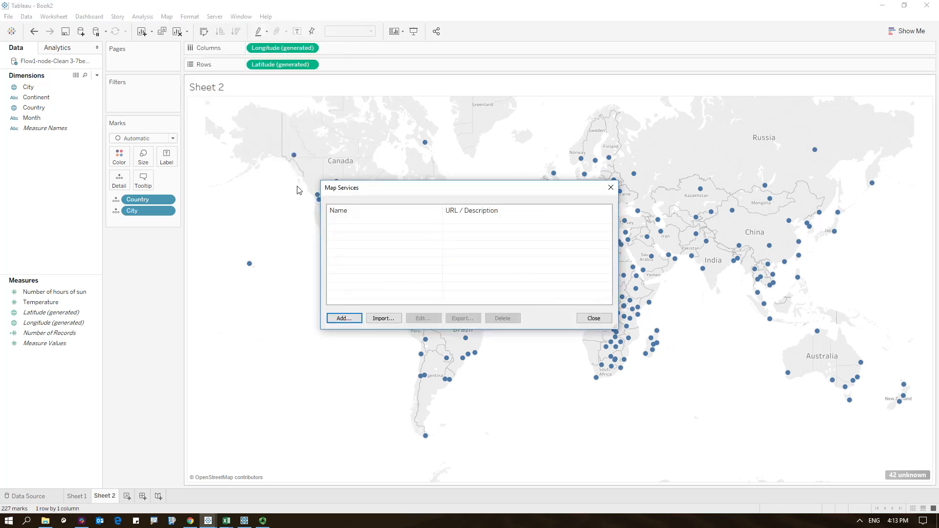
{"action": "left_click", "coordinate": [352, 322]}
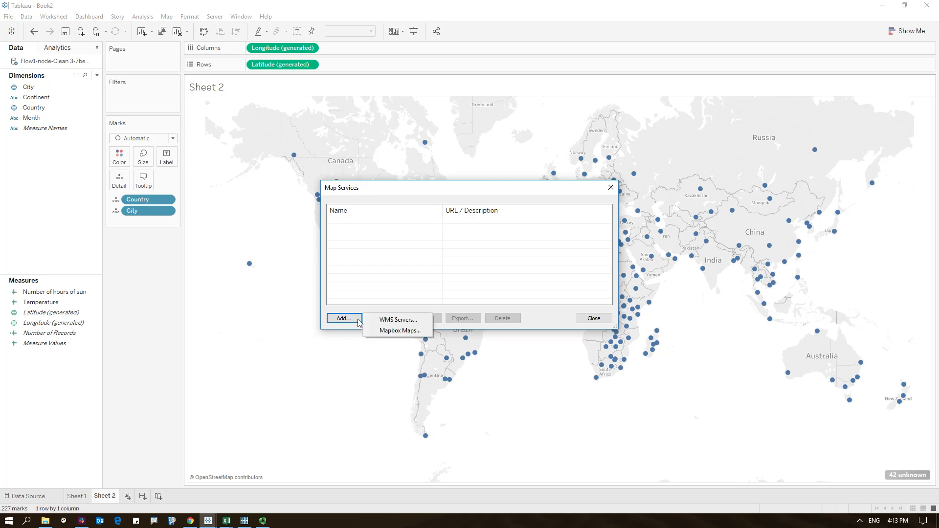
{"action": "left_click", "coordinate": [397, 331]}
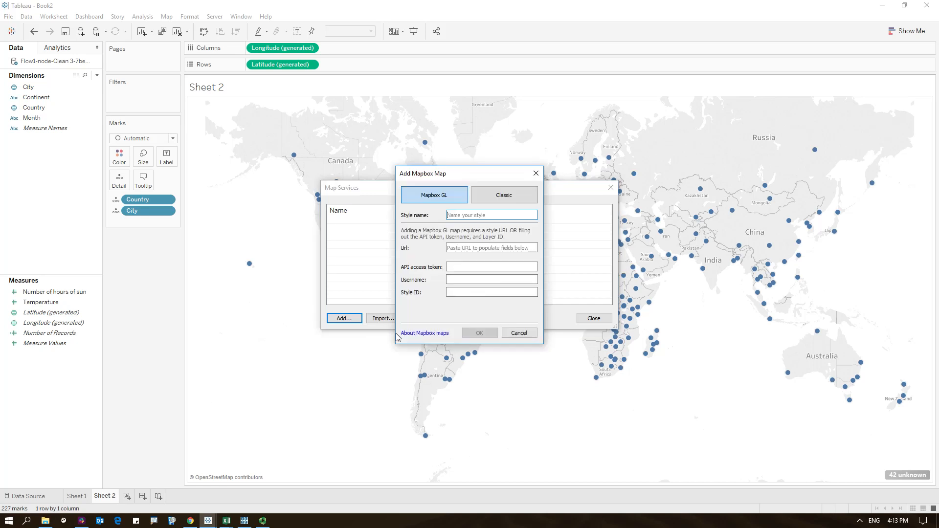
- Open wikipedia link.txt from the March 2019 folder, copy the Mapbox API access token, and return to Tableau
{"action": "left_click", "coordinate": [46, 521]}
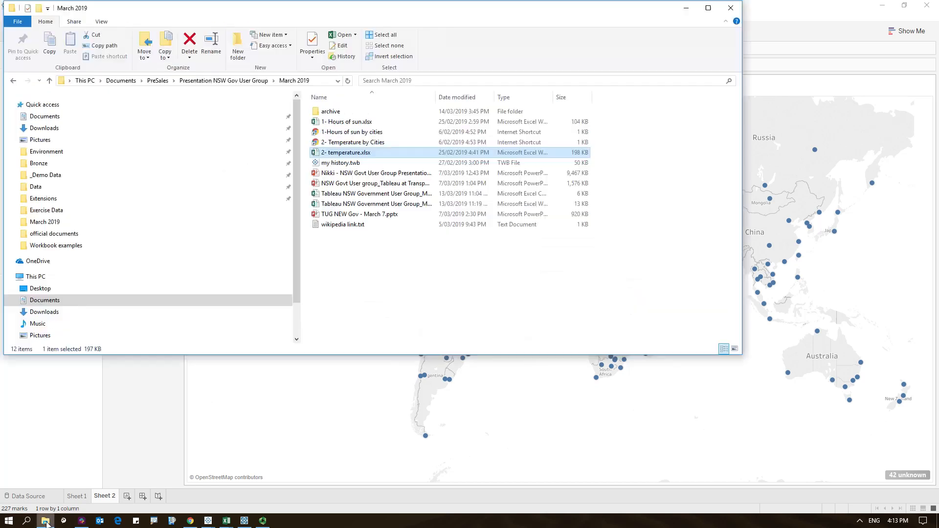
{"action": "double_click", "coordinate": [323, 226]}
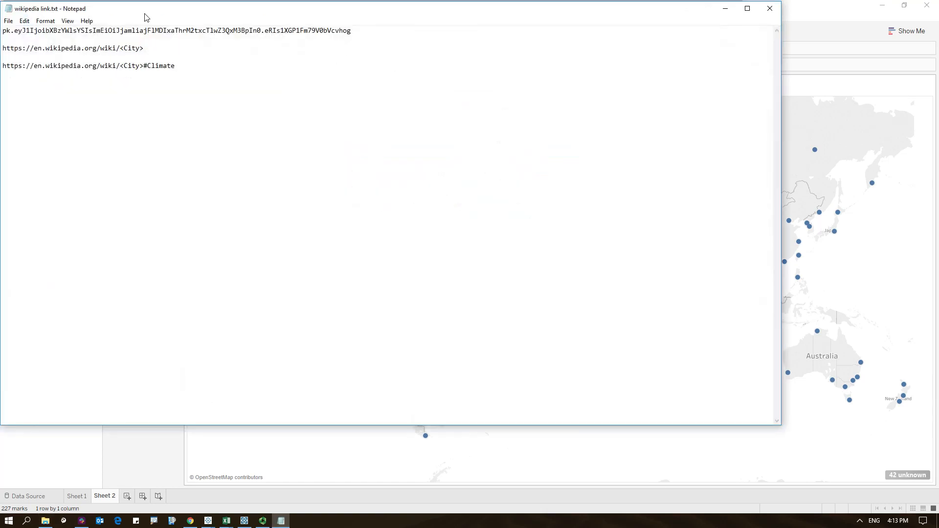
{"action": "left_click_drag", "start_coordinate": [168, 11], "coordinate": [223, 49]}
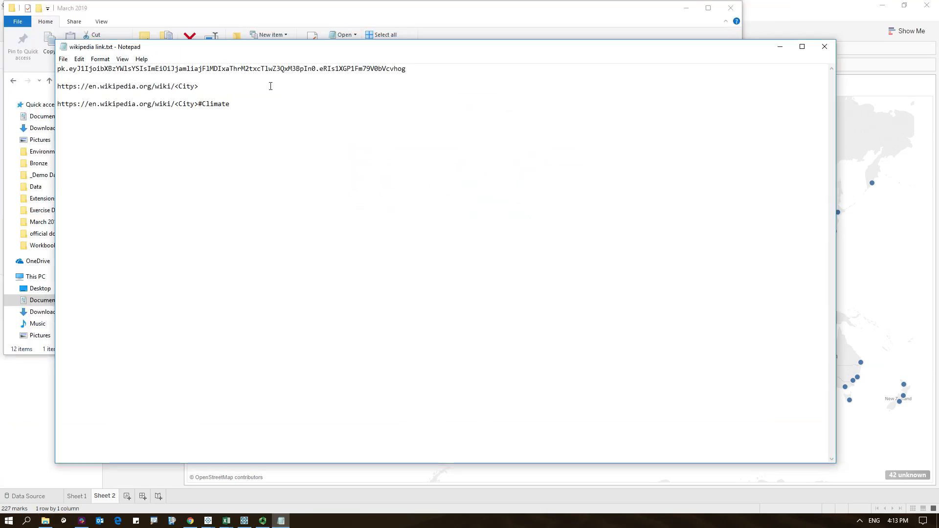
{"action": "left_click_drag", "start_coordinate": [426, 71], "coordinate": [49, 49]}
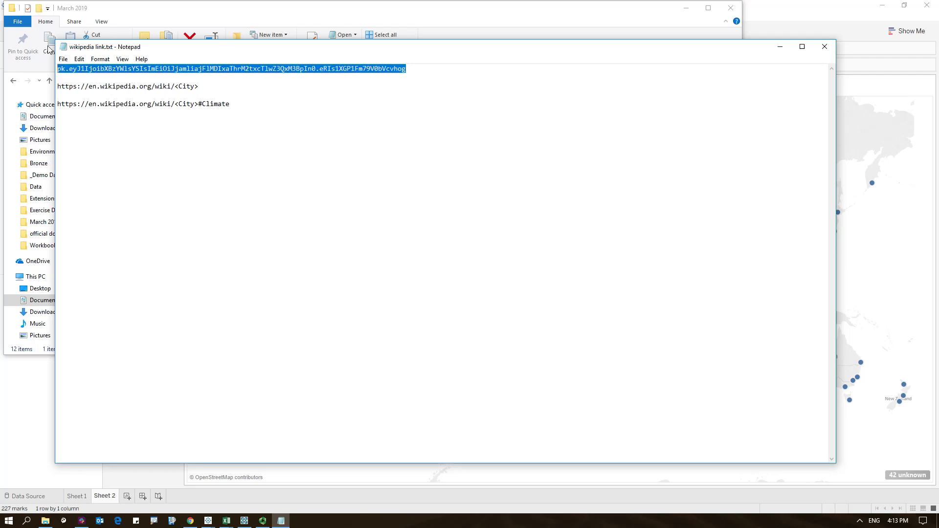
{"action": "left_click", "coordinate": [780, 46]}
{"action": "left_click", "coordinate": [686, 7]}
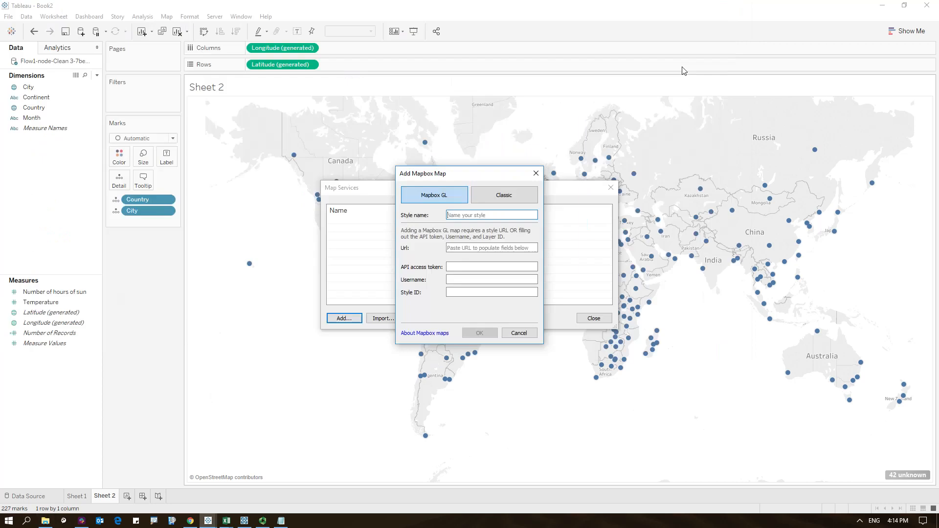
- Switch the new Mapbox map to Classic and paste the API access token
{"action": "left_click", "coordinate": [486, 200]}
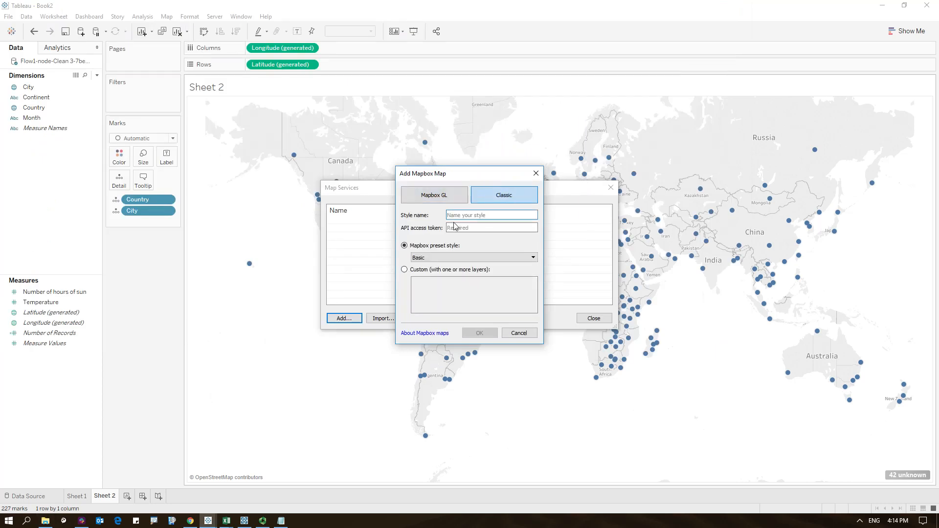
{"action": "left_click", "coordinate": [462, 229]}
{"action": "key", "text": "ctrl+v"}
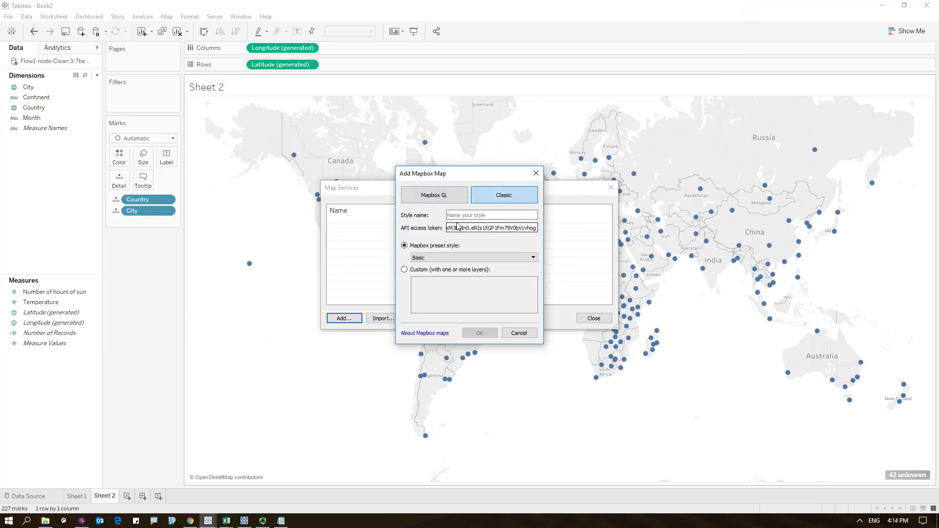
- Name the Mapbox style "sattlite view", choose the Satellite preset style, and add it as the background map
{"action": "left_click", "coordinate": [462, 215]}
{"action": "type", "text": "sattl"}
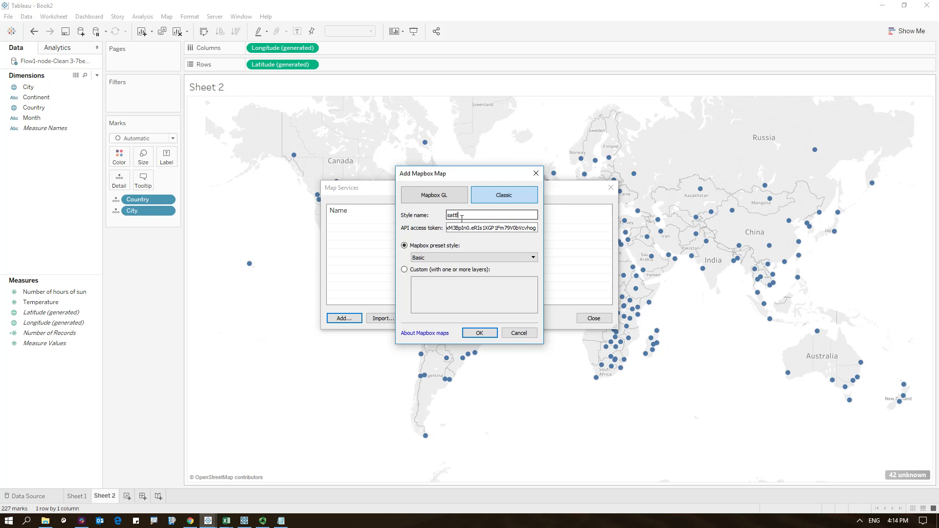
{"action": "type", "text": "ite view"}
{"action": "left_click", "coordinate": [444, 257]}
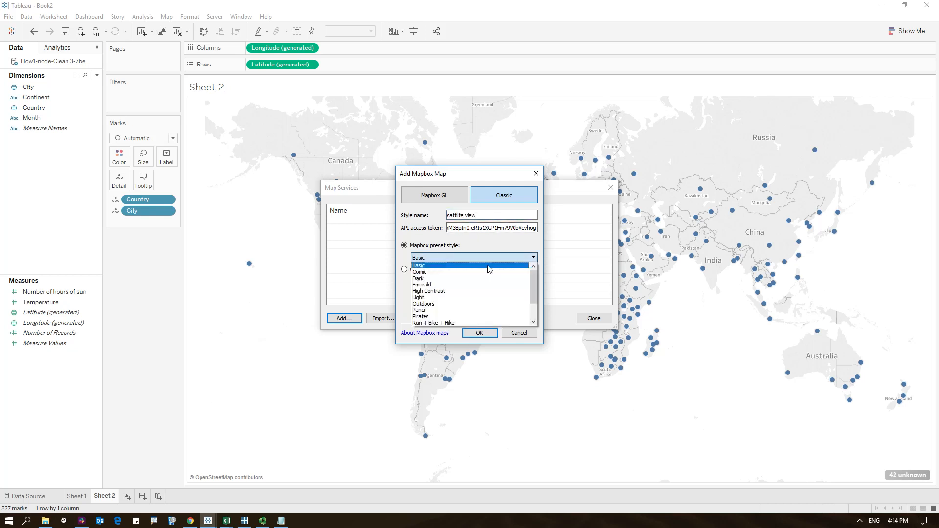
{"action": "left_click_drag", "start_coordinate": [532, 284], "coordinate": [534, 310]}
{"action": "left_click", "coordinate": [443, 304]}
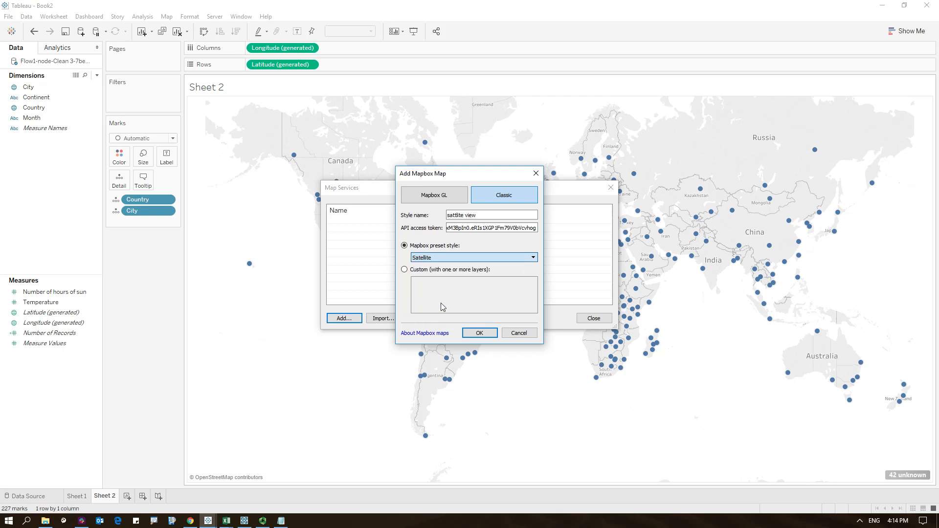
{"action": "left_click", "coordinate": [480, 333]}
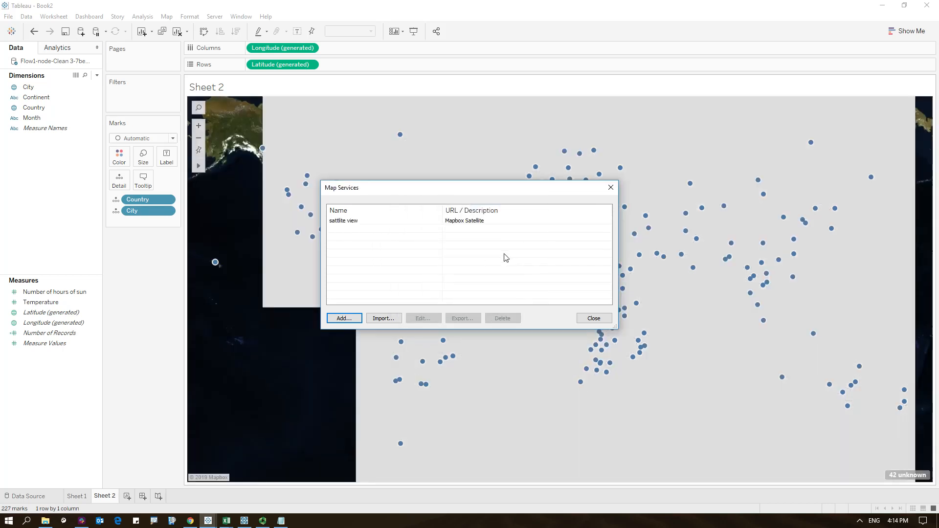
{"action": "left_click", "coordinate": [594, 319]}
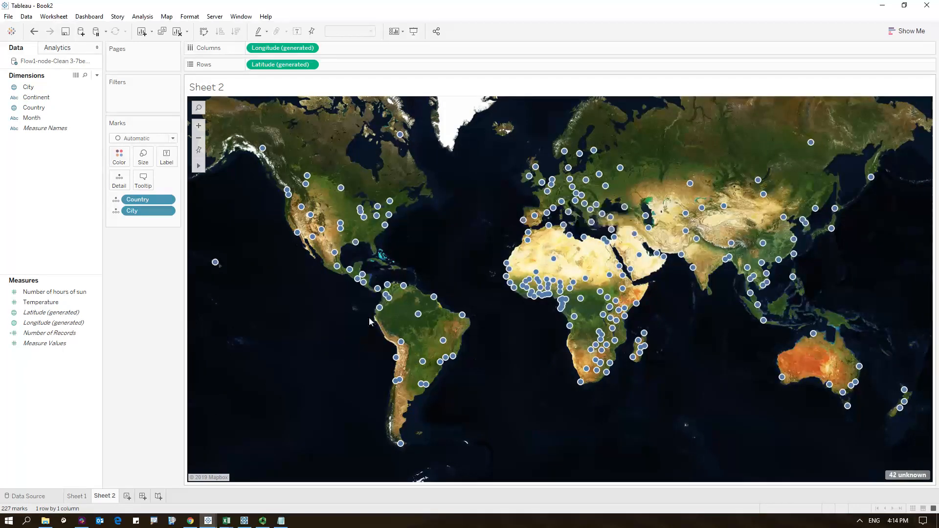
- Create a new dashboard with the Sheet 1 scatter plot above the Sheet 2 map
{"action": "left_click", "coordinate": [143, 497]}
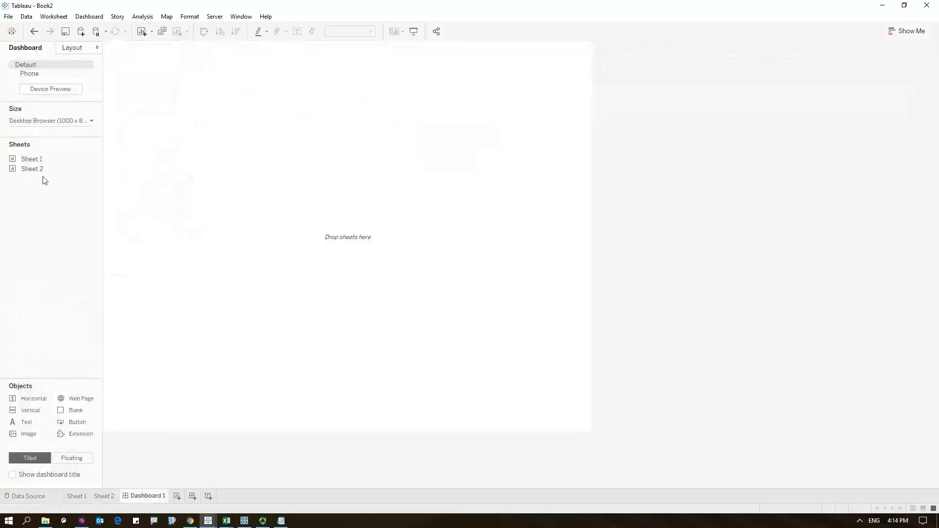
{"action": "left_click_drag", "start_coordinate": [39, 163], "coordinate": [209, 146]}
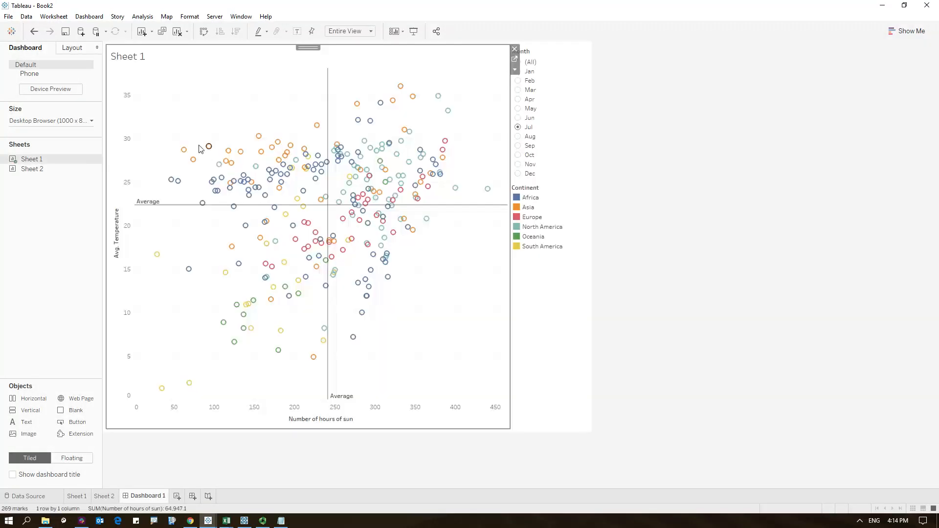
{"action": "mouse_move", "coordinate": [40, 176]}
{"action": "left_click_drag", "start_coordinate": [39, 172], "coordinate": [327, 341]}
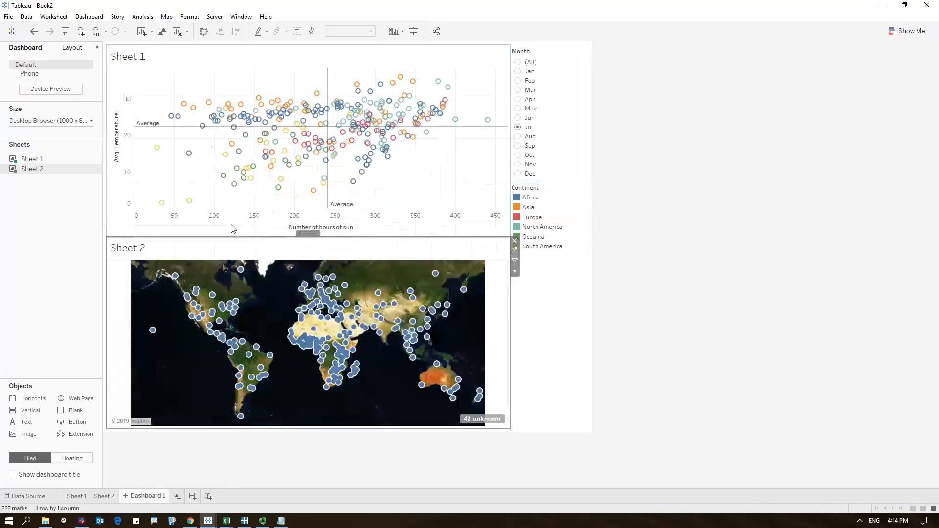
- Use Sheet 1 as a filter for the map and test it by selecting and clearing single city marks
{"action": "left_click", "coordinate": [439, 83]}
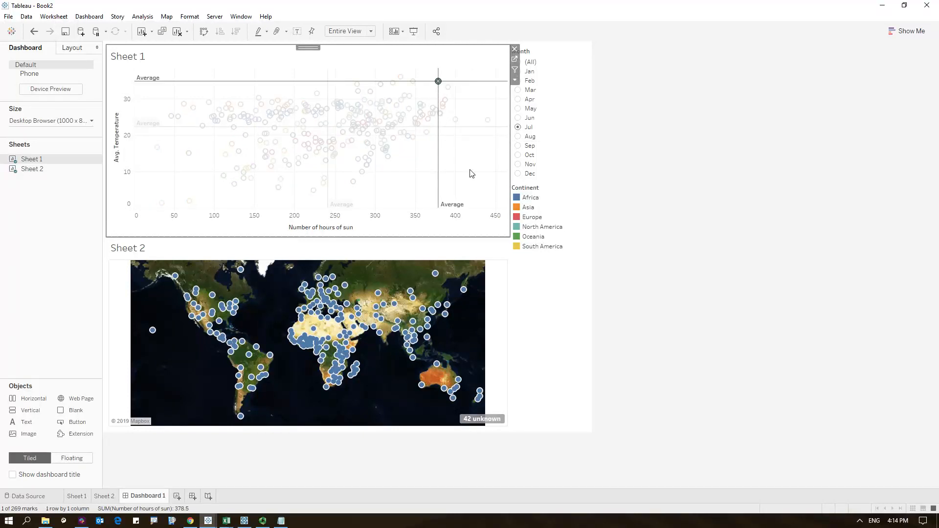
{"action": "left_click", "coordinate": [471, 173]}
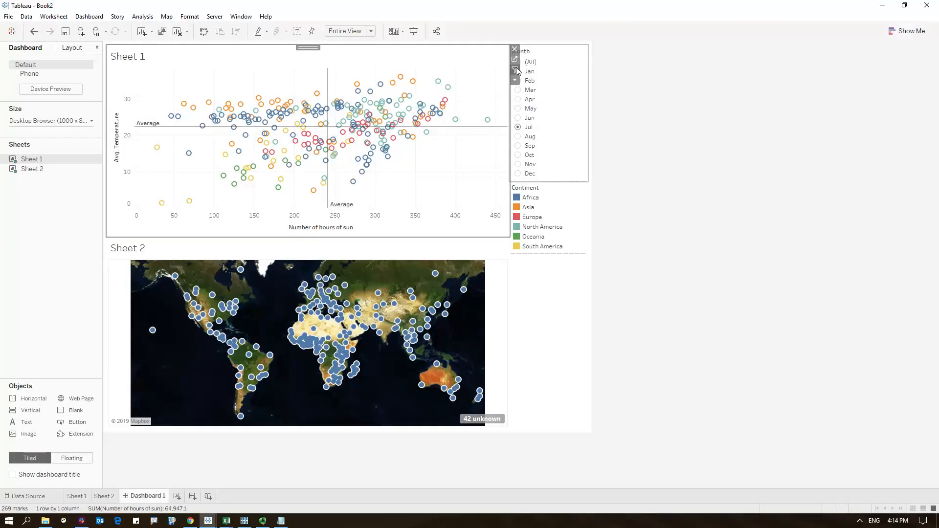
{"action": "left_click", "coordinate": [440, 82]}
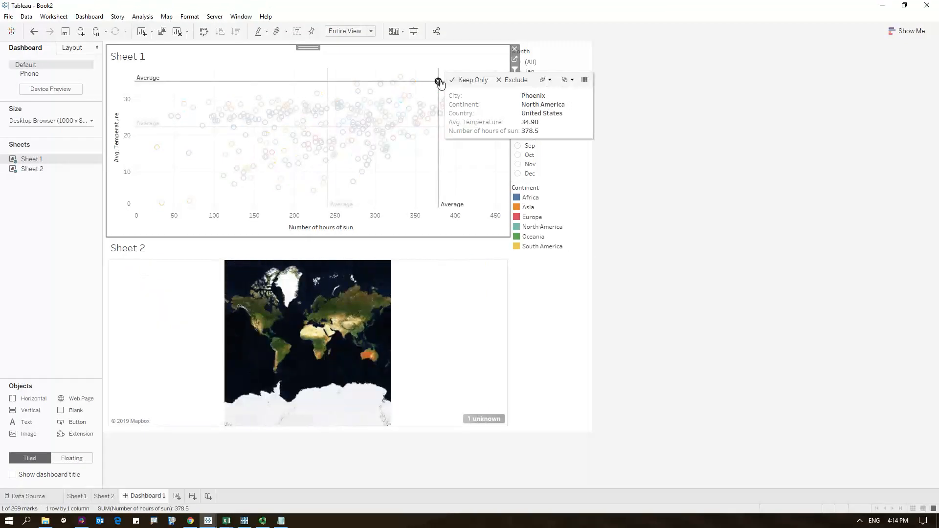
{"action": "left_click", "coordinate": [440, 83]}
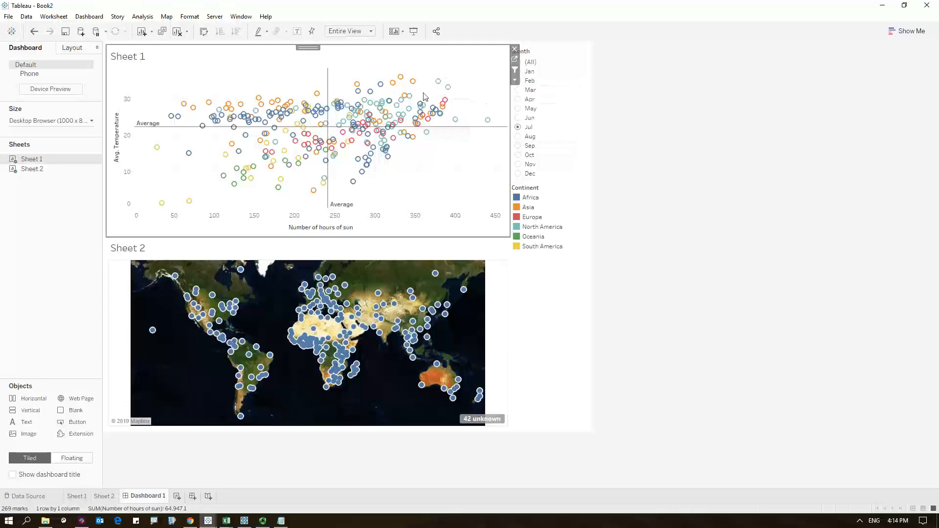
{"action": "left_click", "coordinate": [287, 156]}
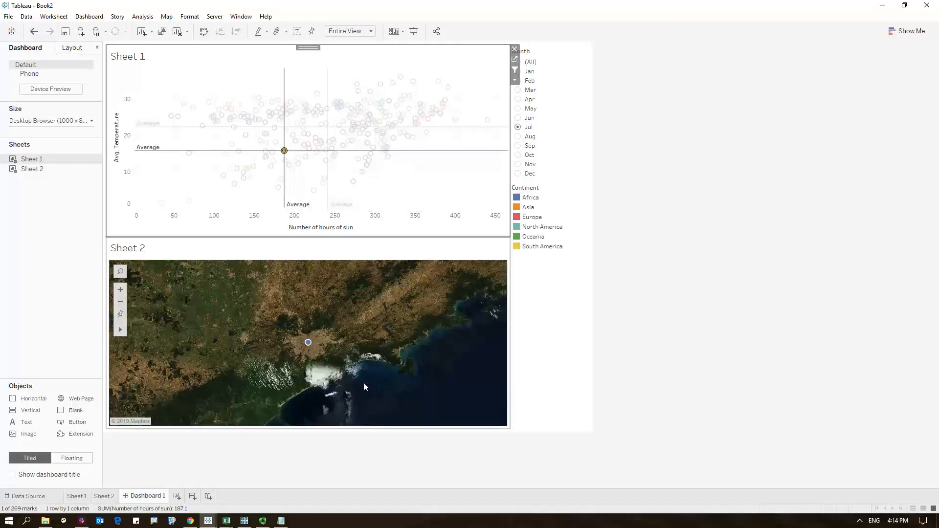
{"action": "left_click", "coordinate": [286, 152]}
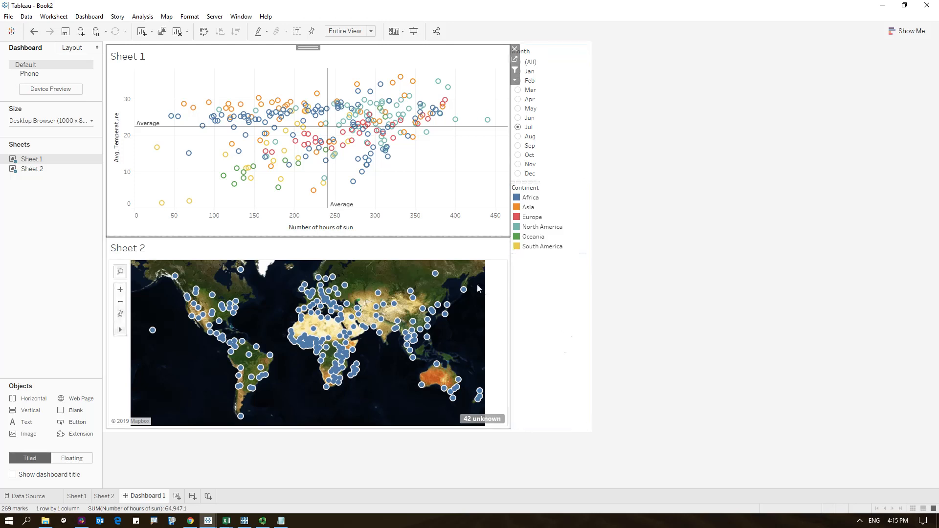
- Change the dashboard size from a fixed size to Automatic
{"action": "mouse_move", "coordinate": [362, 310]}
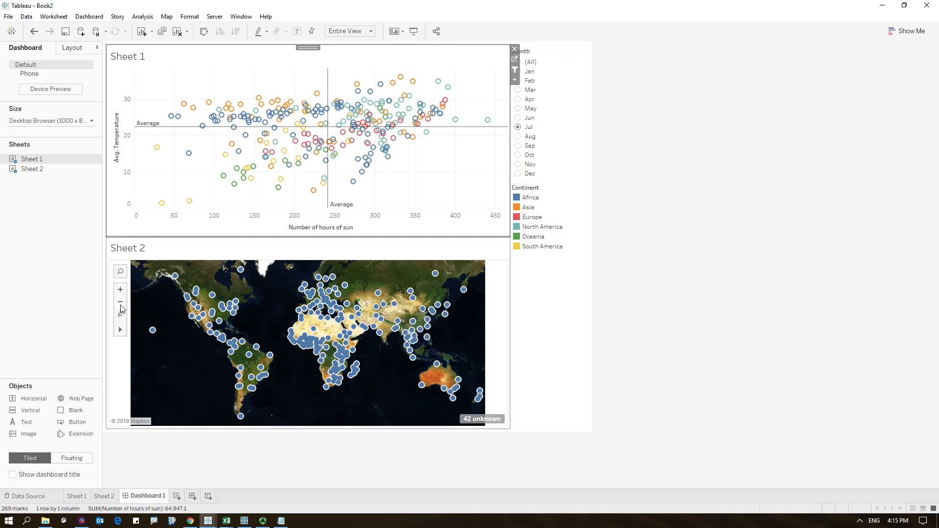
{"action": "left_click", "coordinate": [92, 122]}
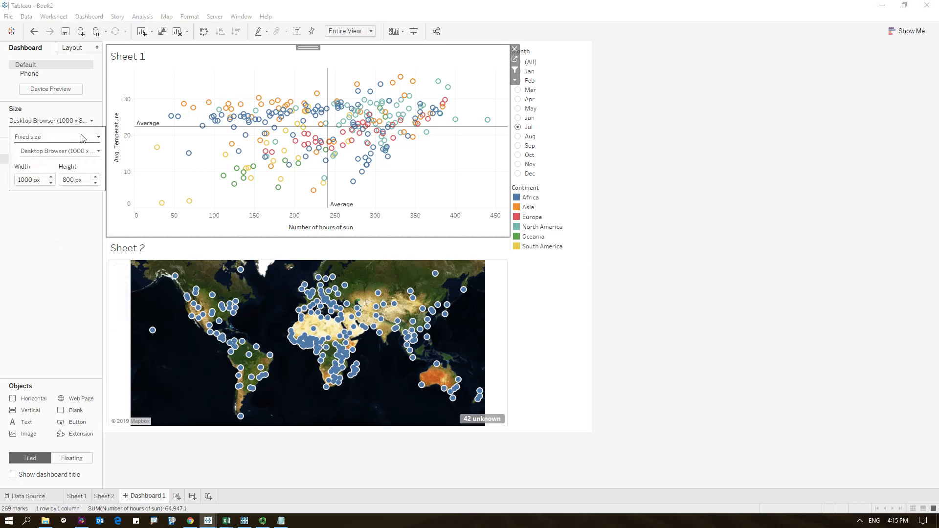
{"action": "left_click", "coordinate": [54, 136]}
{"action": "left_click", "coordinate": [53, 159]}
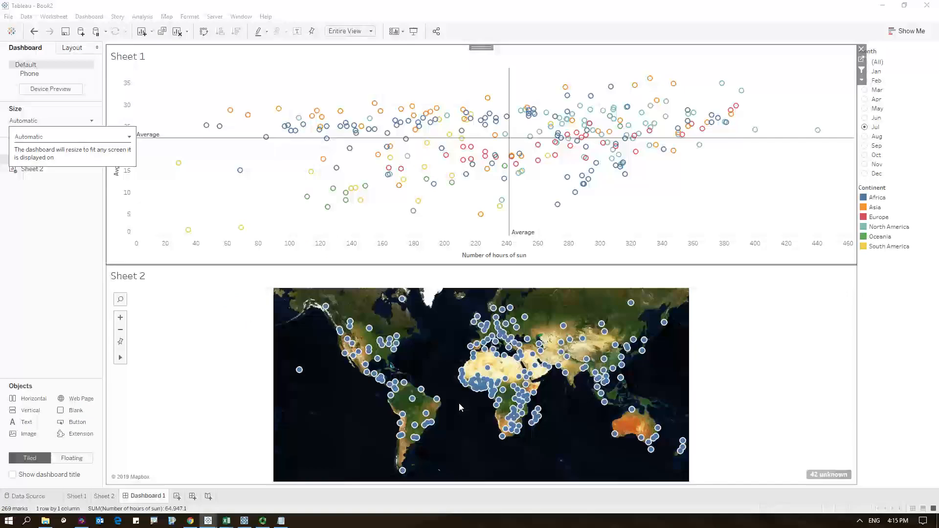
{"action": "left_click", "coordinate": [69, 320]}
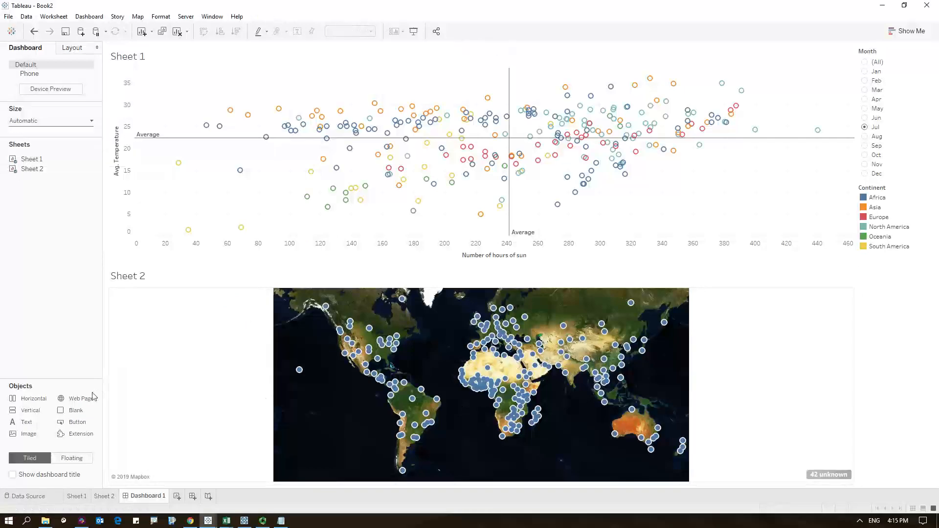
- Add two web page objects without URLs, one beside the scatter plot and one beside the map
{"action": "left_click_drag", "start_coordinate": [81, 398], "coordinate": [765, 176]}
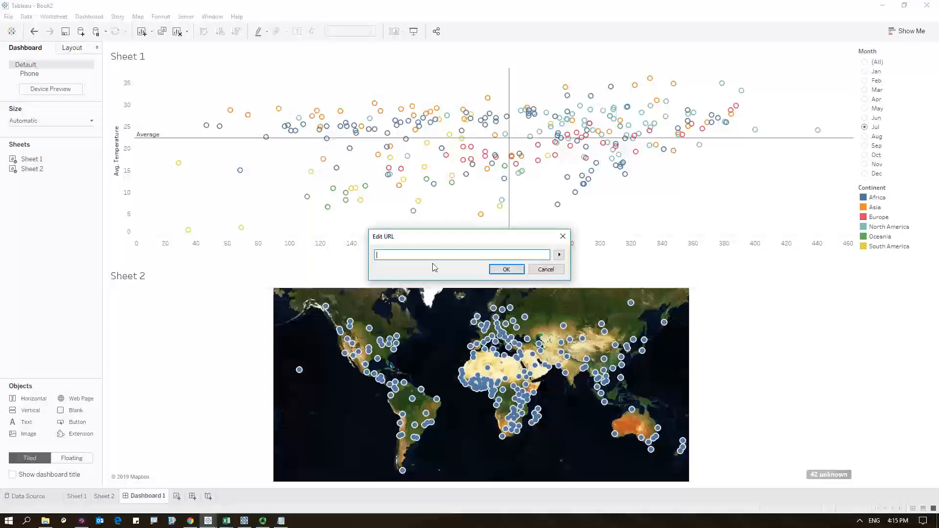
{"action": "left_click", "coordinate": [506, 269]}
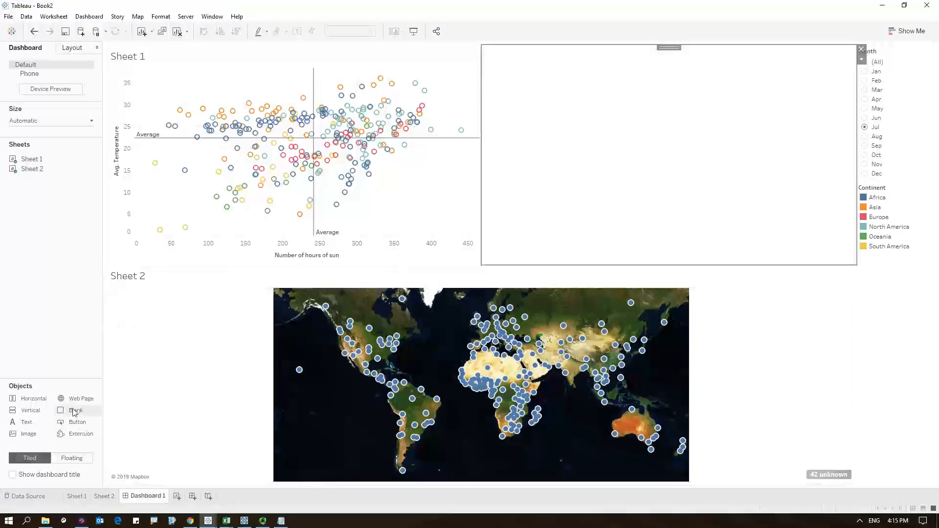
{"action": "left_click_drag", "start_coordinate": [69, 399], "coordinate": [688, 370]}
{"action": "left_click", "coordinate": [506, 269]}
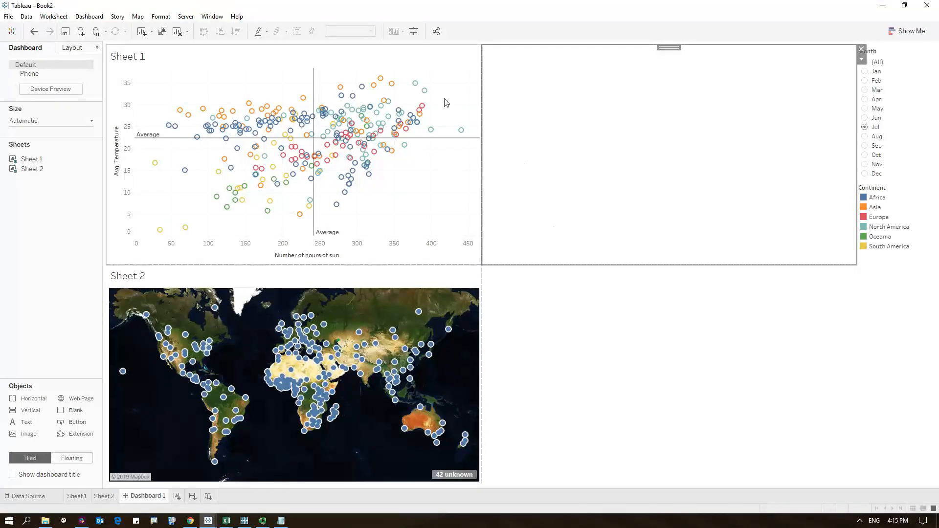
- Add a Go to URL dashboard action for Sheet 1 and Sheet 2 that runs on Select
{"action": "left_click", "coordinate": [101, 18]}
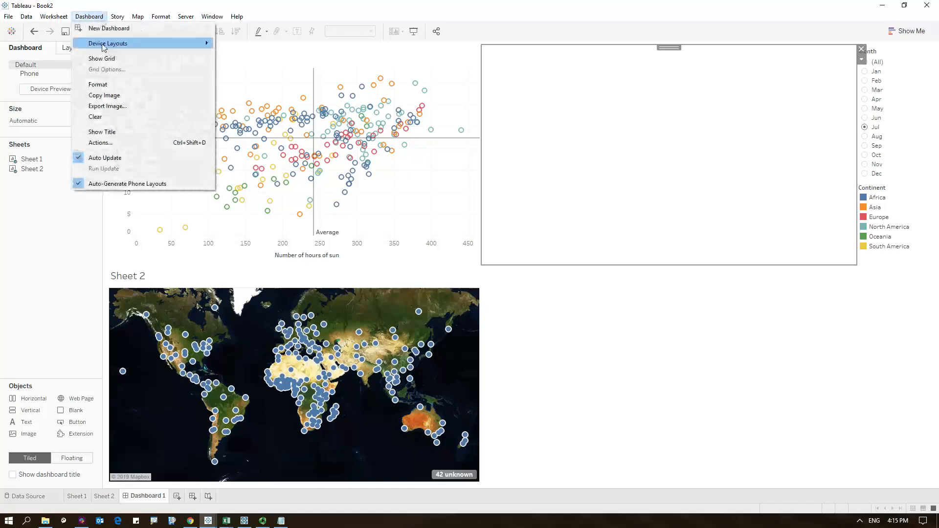
{"action": "left_click", "coordinate": [99, 143]}
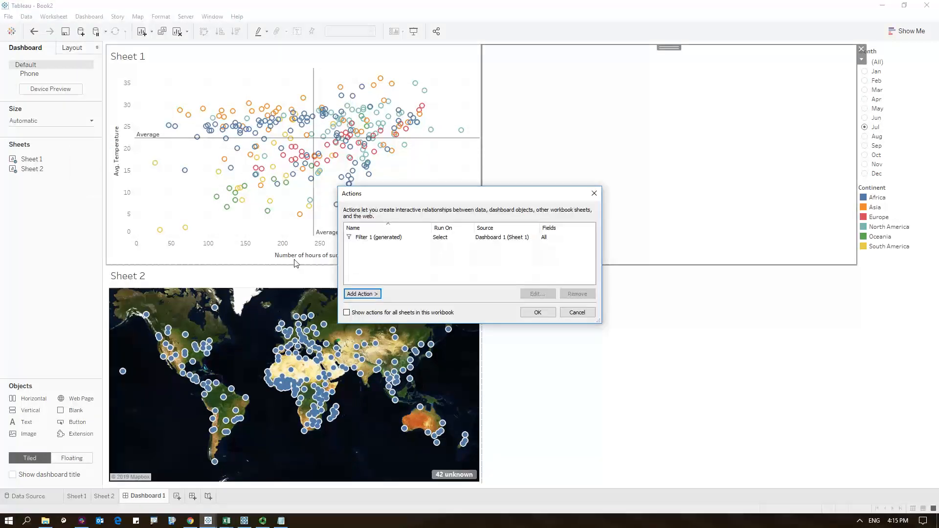
{"action": "left_click", "coordinate": [374, 295]}
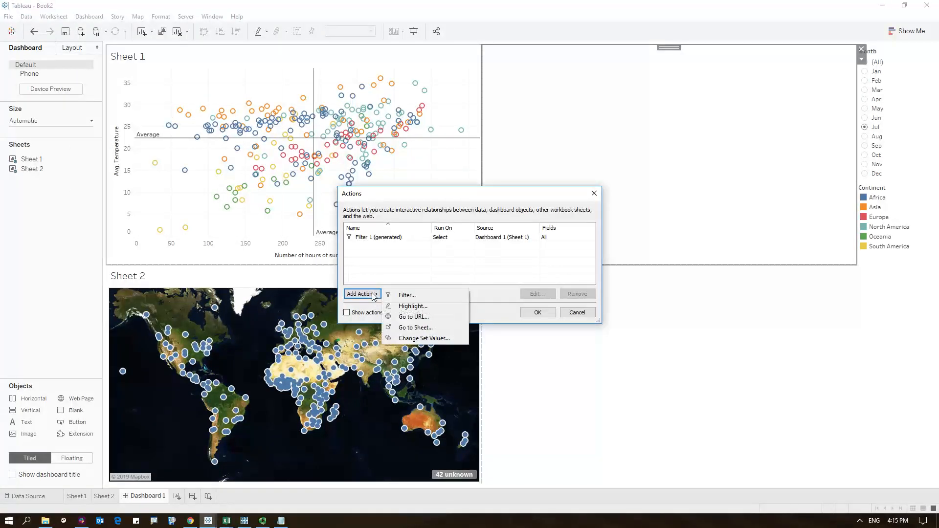
{"action": "left_click", "coordinate": [418, 317]}
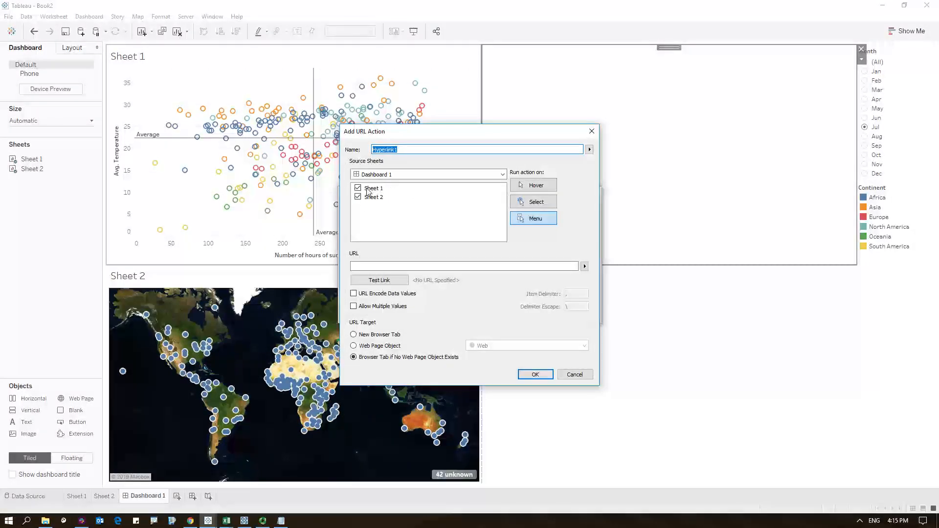
{"action": "left_click", "coordinate": [532, 202]}
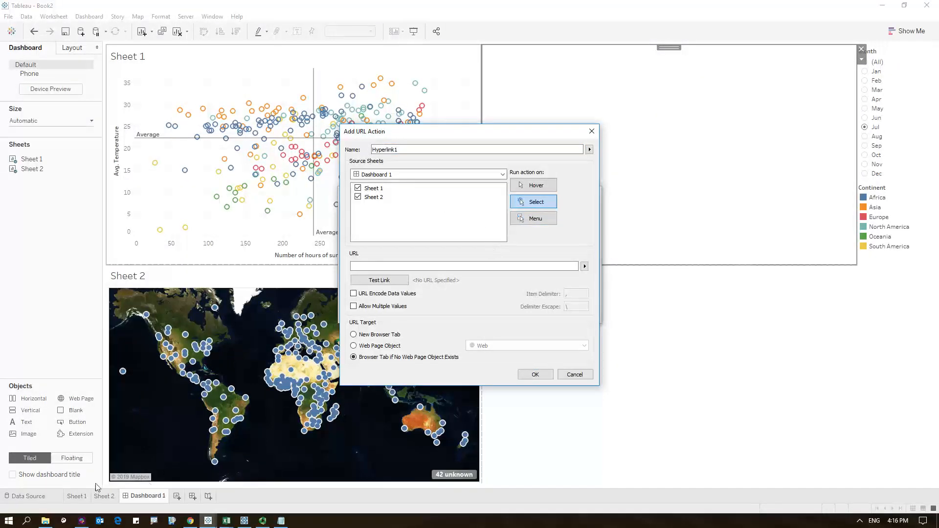
{"action": "left_click", "coordinate": [281, 521]}
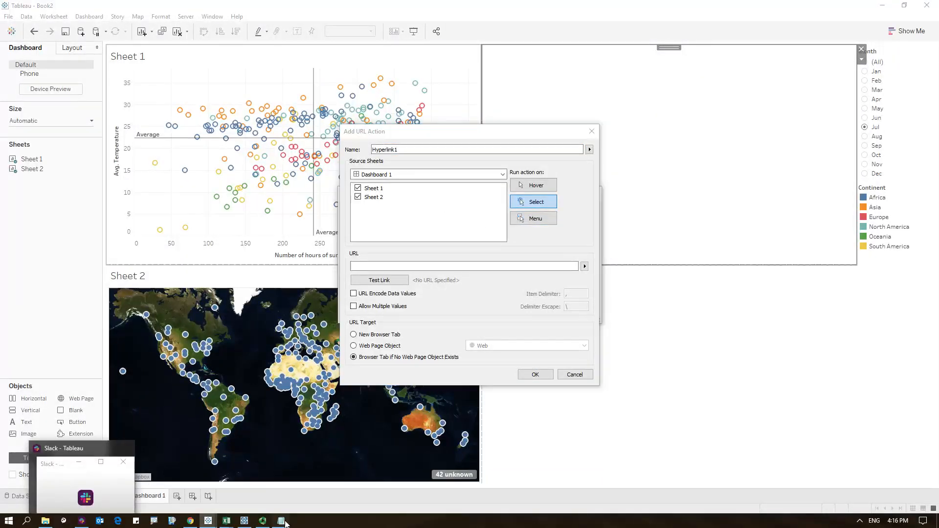
{"action": "left_click", "coordinate": [129, 86]}
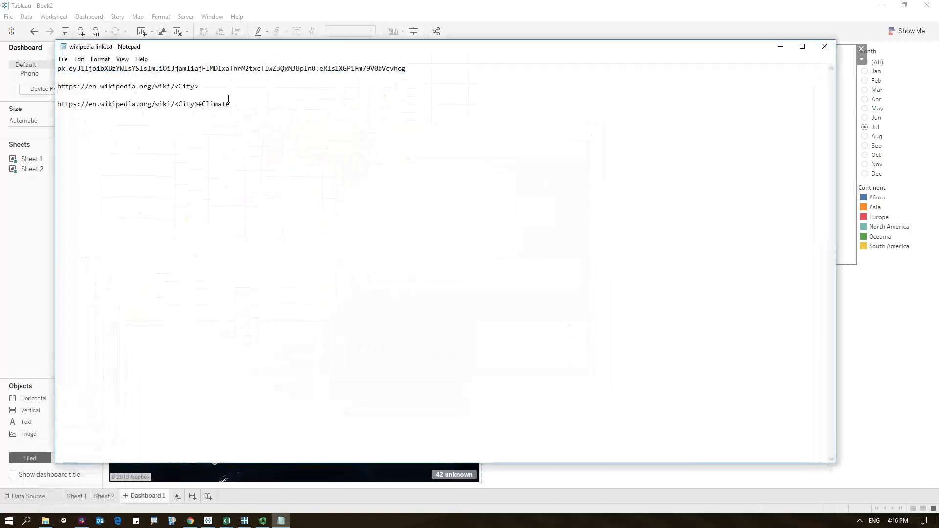
{"action": "left_click_drag", "start_coordinate": [199, 87], "coordinate": [57, 86]}
{"action": "key", "text": "ctrl+c"}
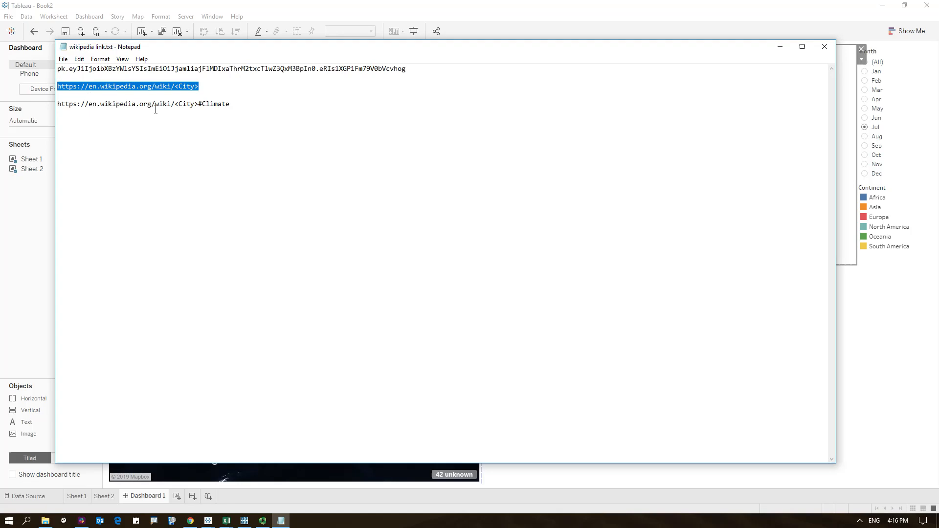
{"action": "left_click", "coordinate": [780, 47]}
{"action": "left_click", "coordinate": [397, 267]}
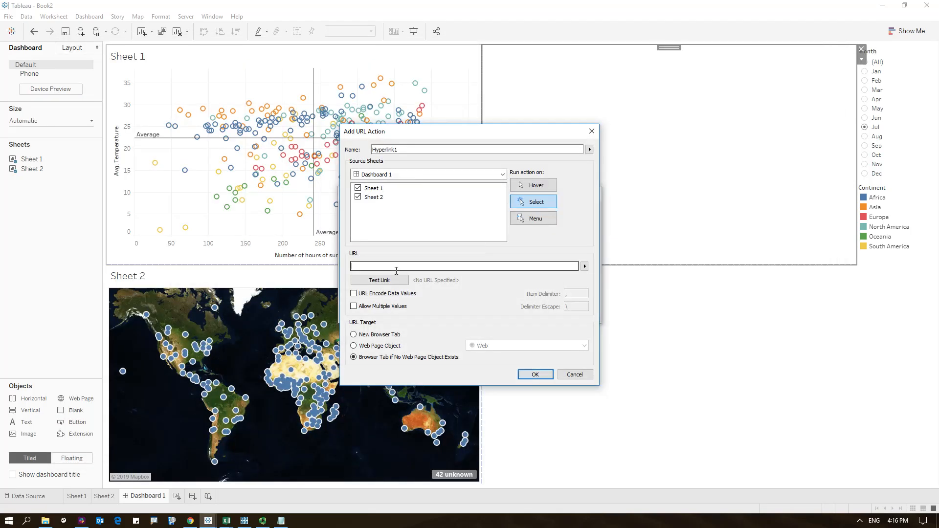
{"action": "key", "text": "ctrl+v"}
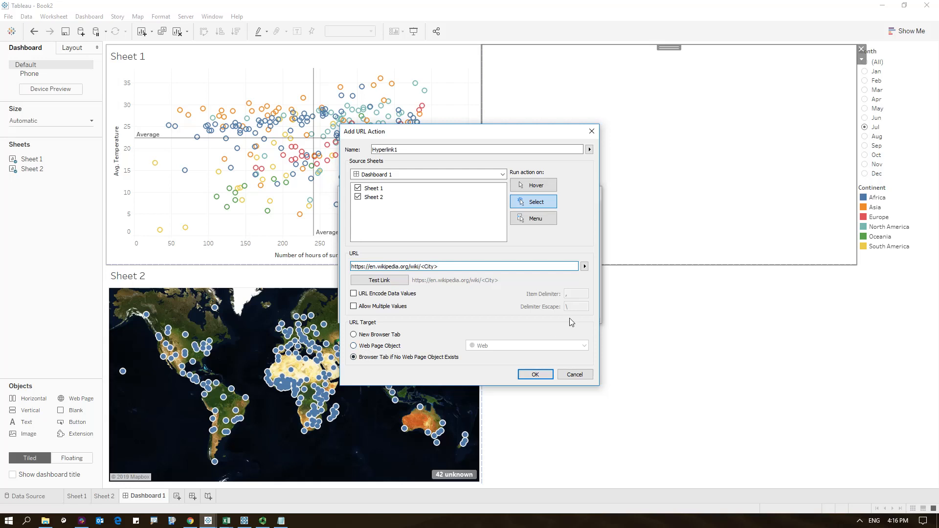
- Set the action's URL target to the first web page object and save the action
{"action": "left_click", "coordinate": [354, 346]}
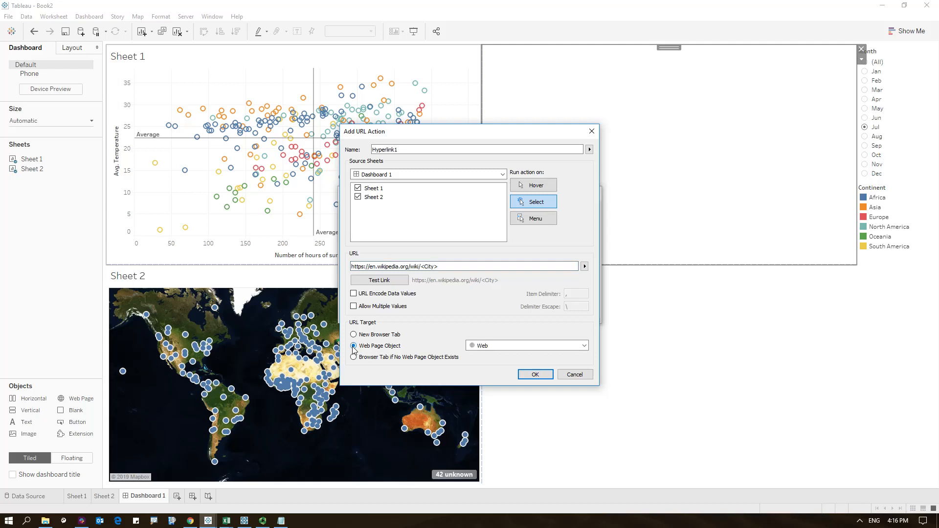
{"action": "left_click", "coordinate": [505, 346]}
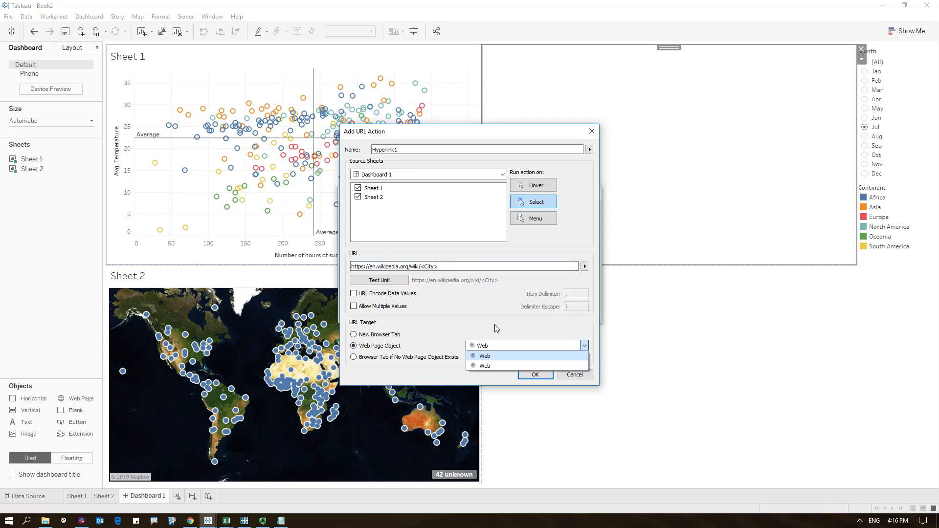
{"action": "left_click", "coordinate": [497, 355]}
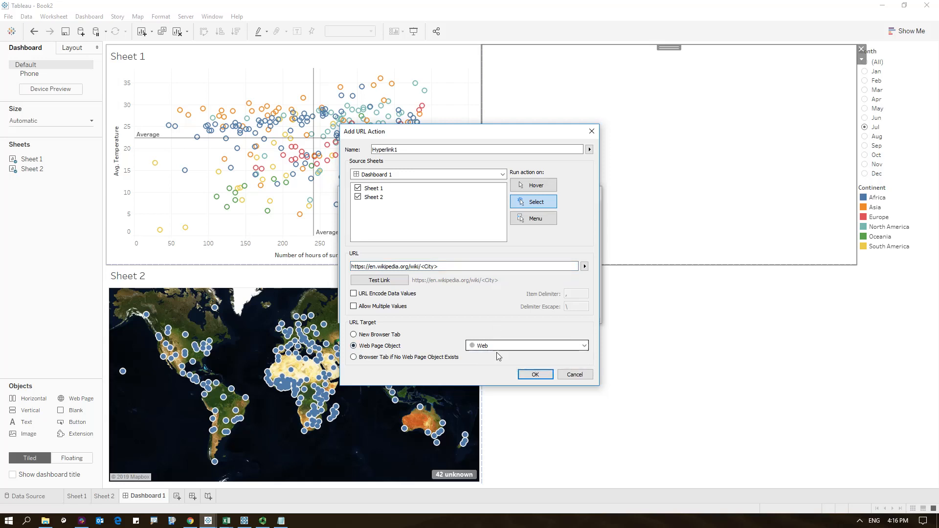
{"action": "left_click", "coordinate": [536, 374]}
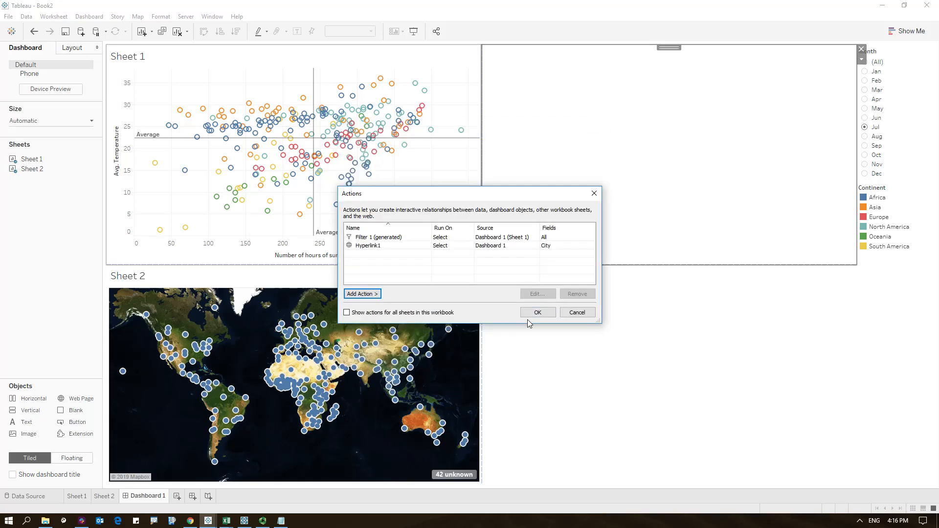
{"action": "left_click", "coordinate": [365, 294]}
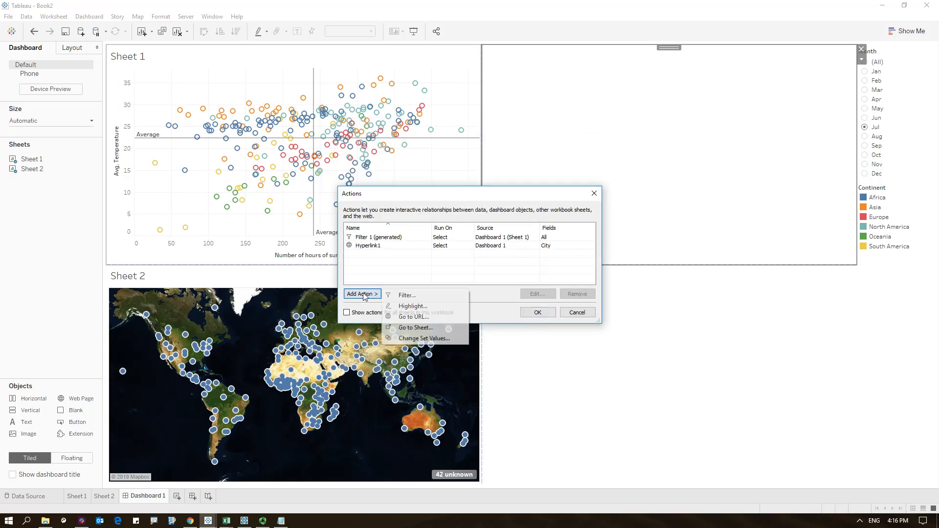
{"action": "left_click", "coordinate": [408, 317]}
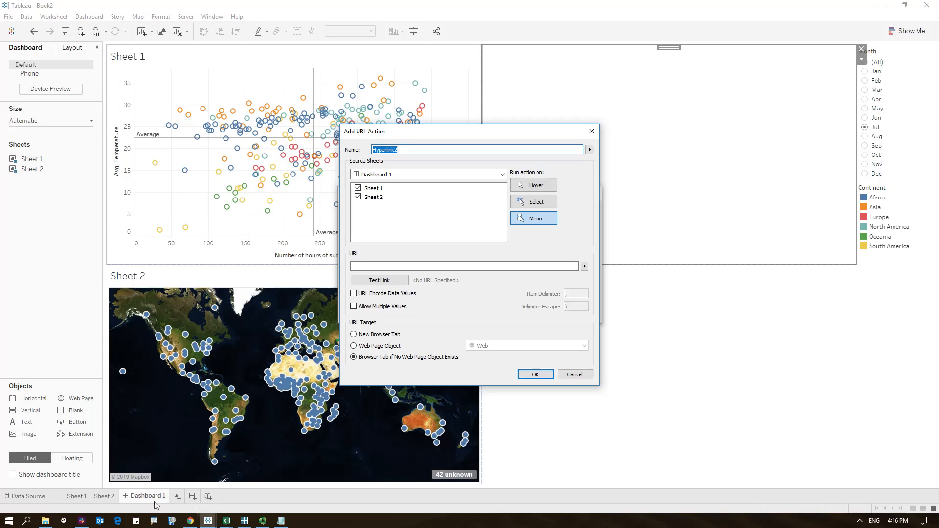
{"action": "left_click", "coordinate": [281, 520]}
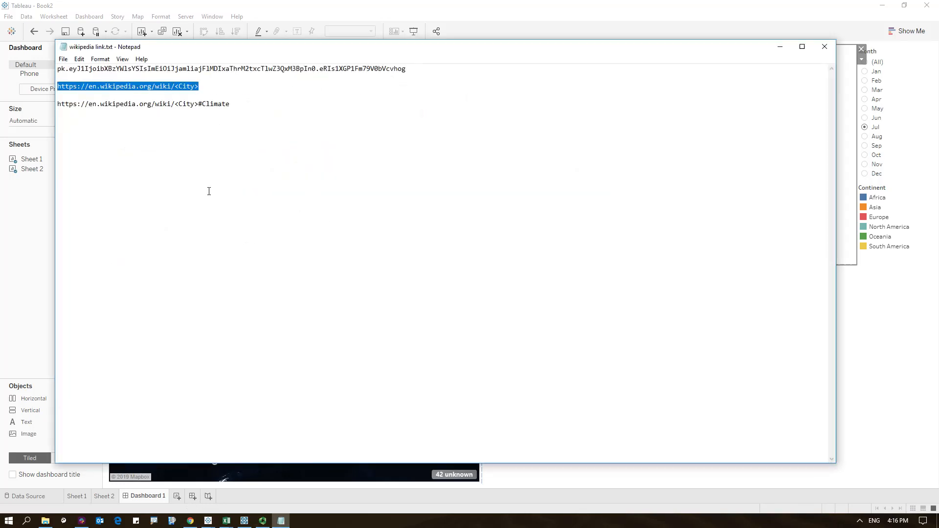
{"action": "left_click_drag", "start_coordinate": [230, 104], "coordinate": [116, 97]}
{"action": "key", "text": "ctrl+c"}
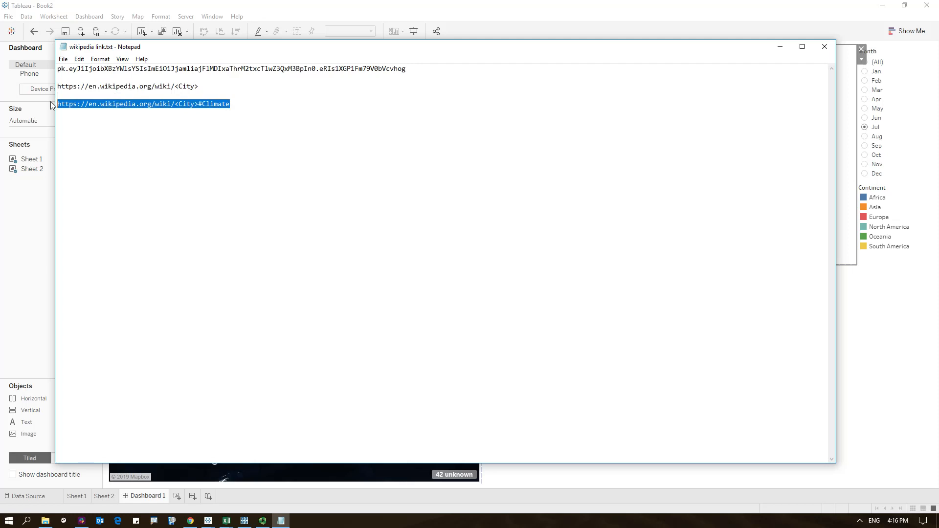
{"action": "left_click", "coordinate": [780, 47]}
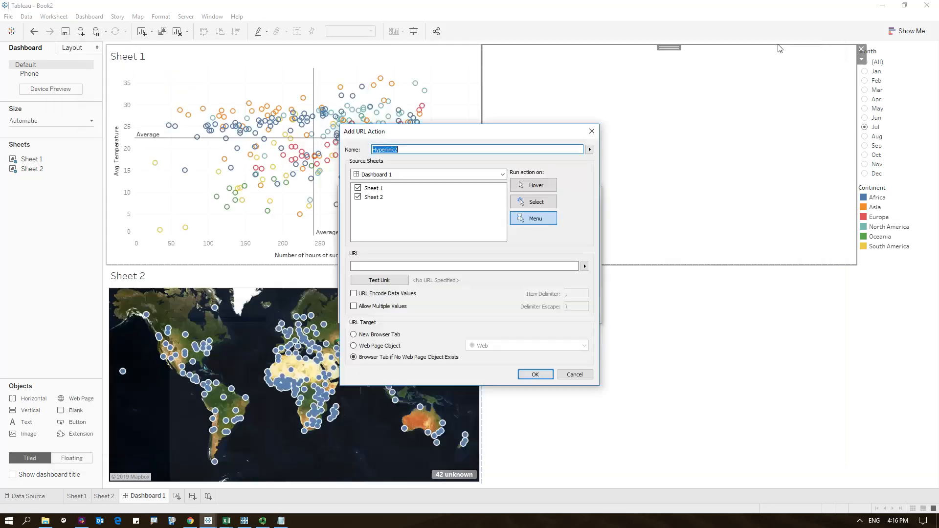
{"action": "left_click", "coordinate": [463, 267]}
{"action": "key", "text": "ctrl+v"}
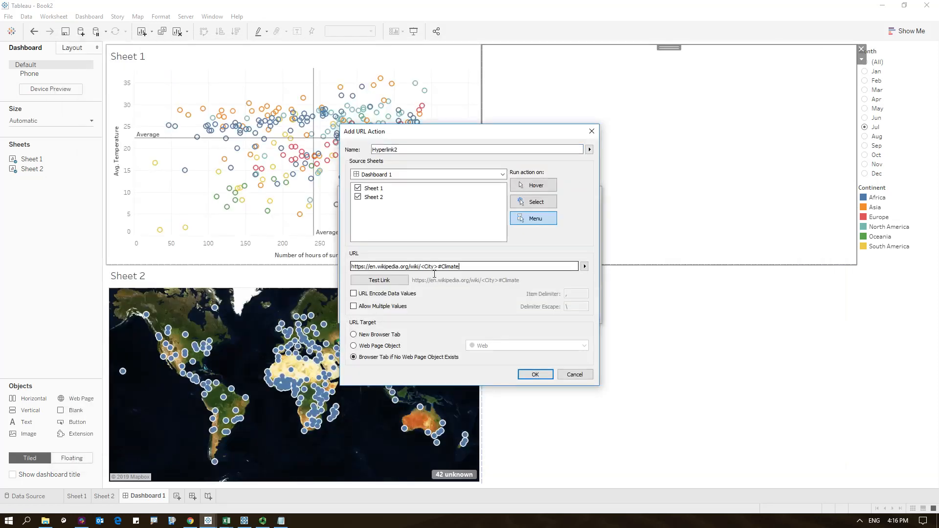
- Make the second URL action run on Select, target the second web page object, and save the dashboard actions
{"action": "left_click", "coordinate": [534, 203]}
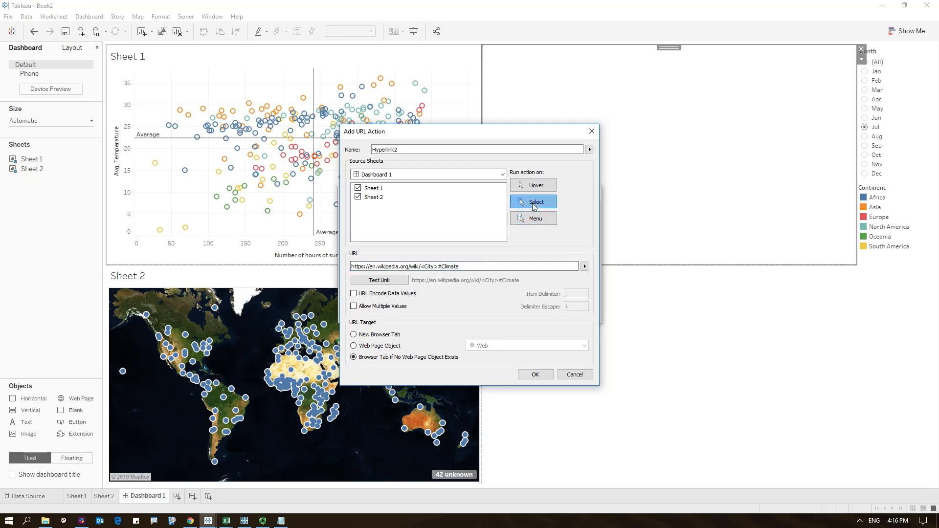
{"action": "left_click", "coordinate": [354, 346]}
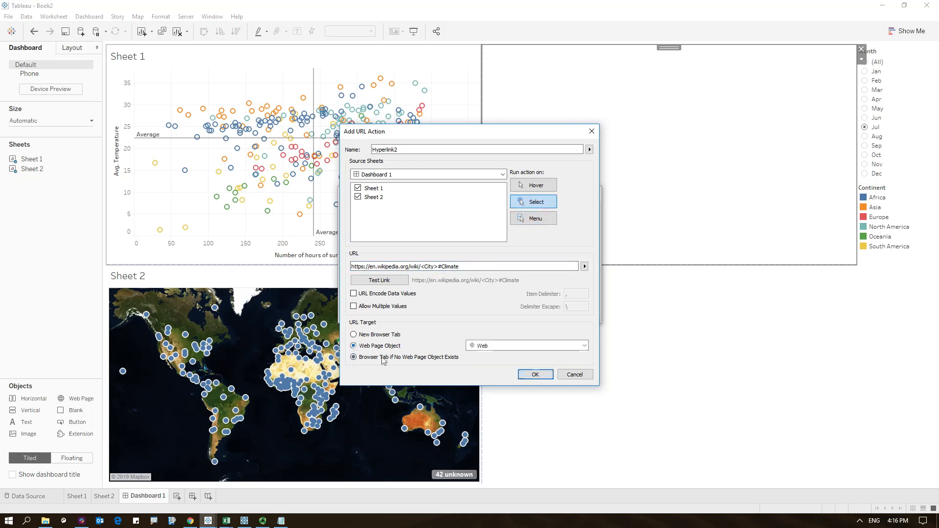
{"action": "left_click", "coordinate": [517, 350]}
{"action": "left_click", "coordinate": [515, 347]}
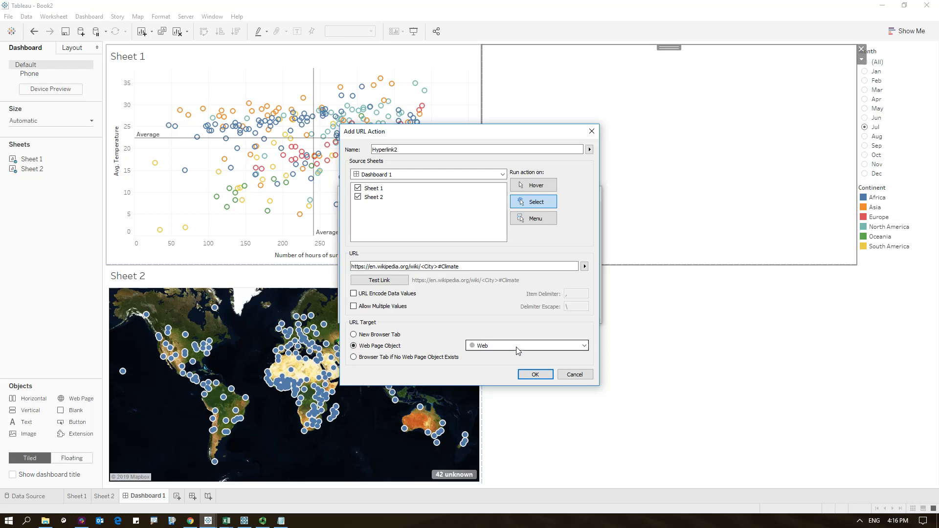
{"action": "left_click", "coordinate": [517, 351]}
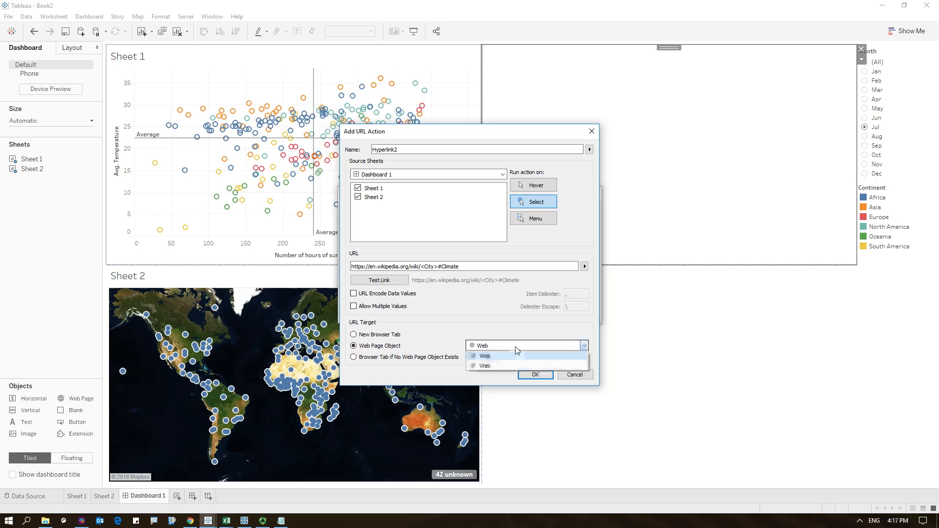
{"action": "left_click", "coordinate": [487, 367]}
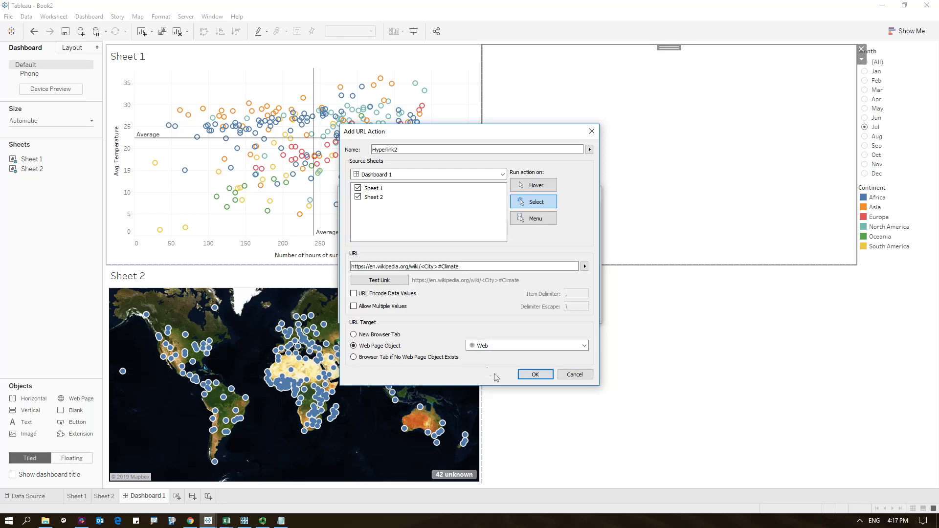
{"action": "left_click", "coordinate": [535, 374]}
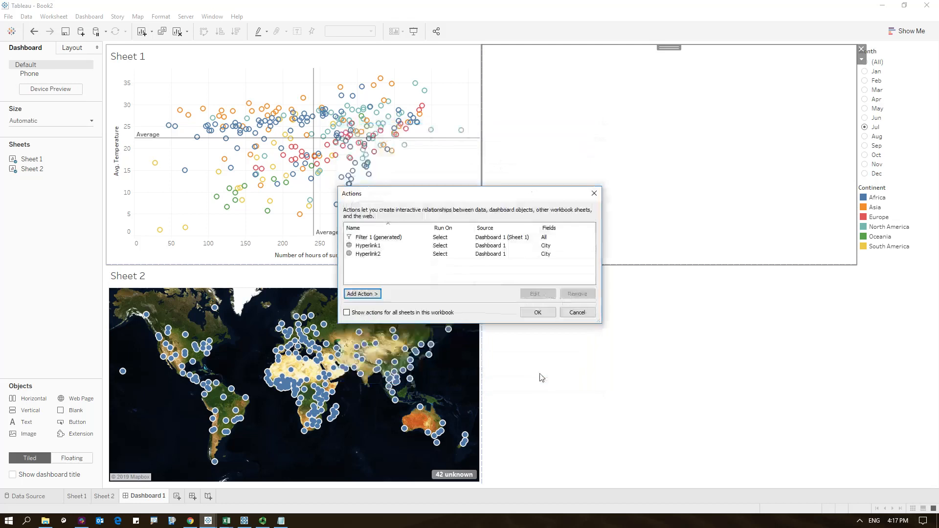
{"action": "left_click", "coordinate": [537, 313]}
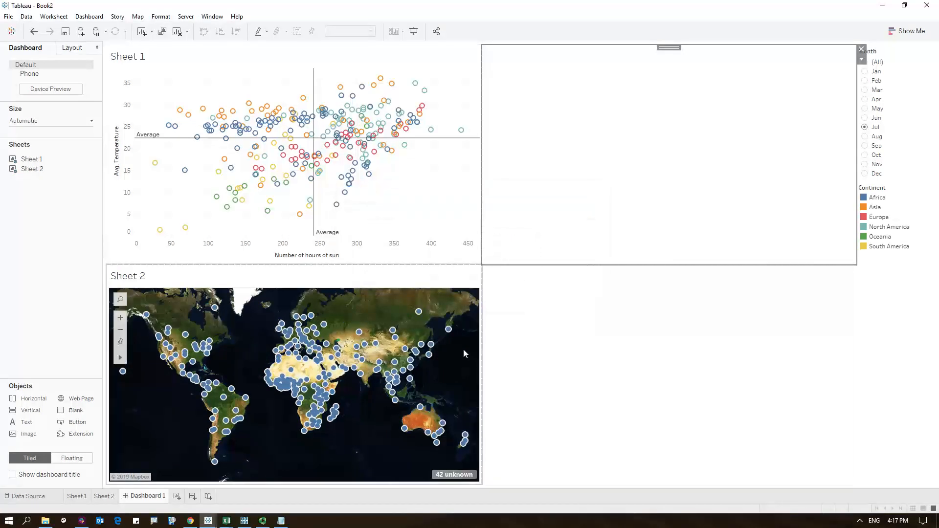
- Test the URL actions by selecting the Baghdad mark in the scatter plot, view its Wikipedia and climate pages, and clear the selection
{"action": "left_click", "coordinate": [393, 85]}
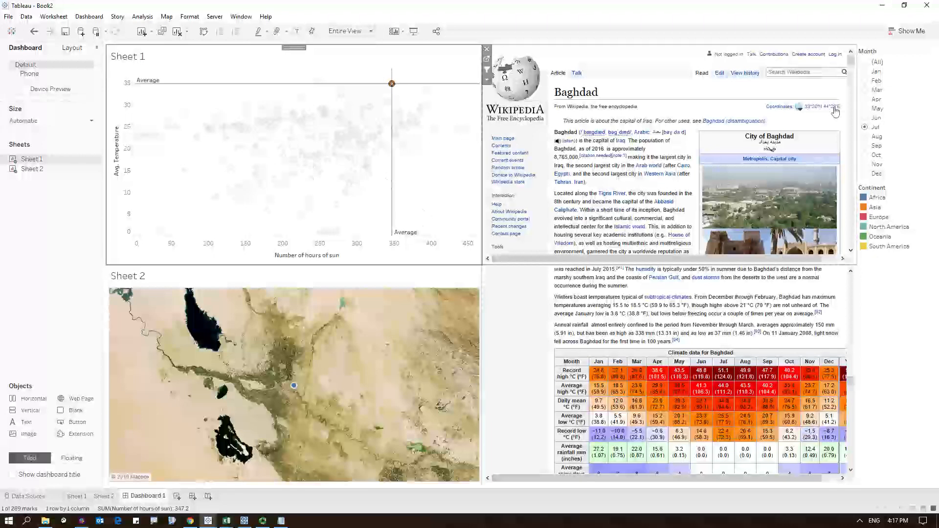
{"action": "mouse_move", "coordinate": [853, 63]}
{"action": "left_mouse_down"}
{"action": "mouse_move", "coordinate": [851, 77]}
{"action": "mouse_move", "coordinate": [851, 58]}
{"action": "left_mouse_up"}
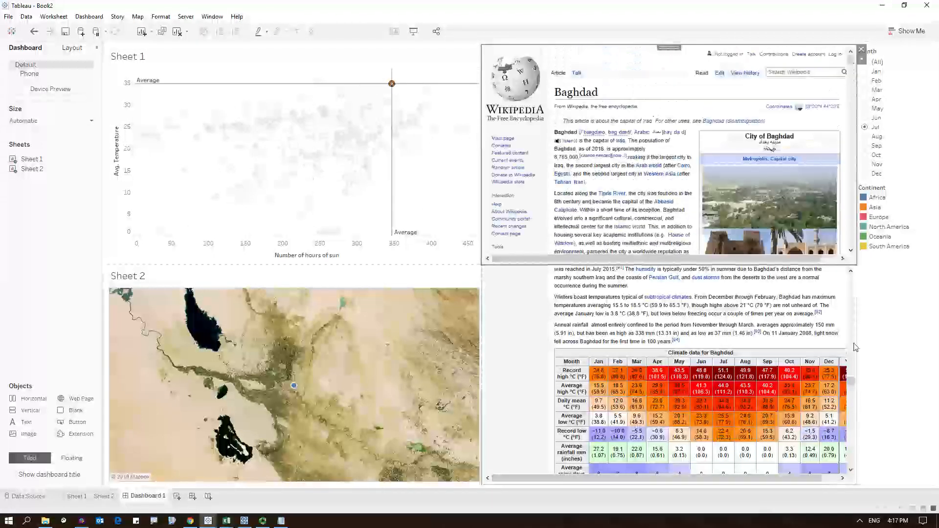
{"action": "left_click", "coordinate": [852, 382]}
{"action": "left_click_drag", "start_coordinate": [853, 385], "coordinate": [854, 383]}
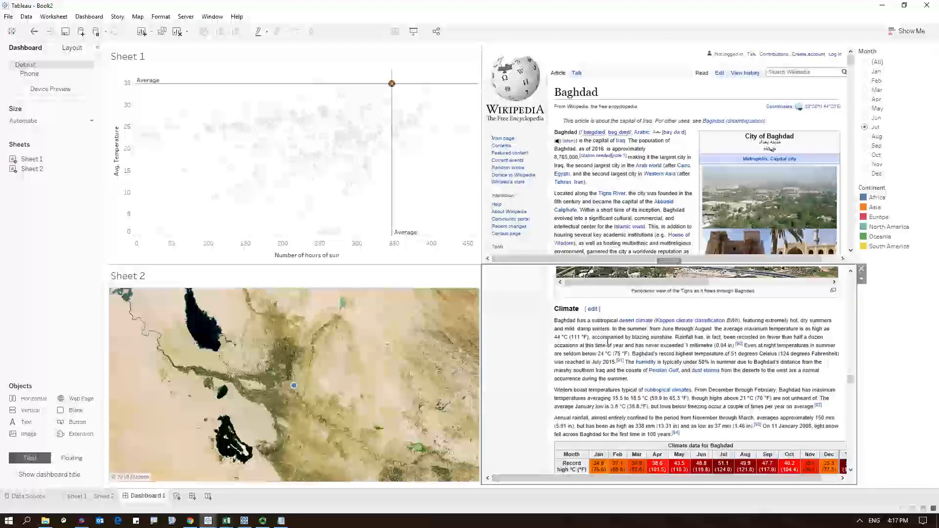
{"action": "left_click", "coordinate": [917, 336]}
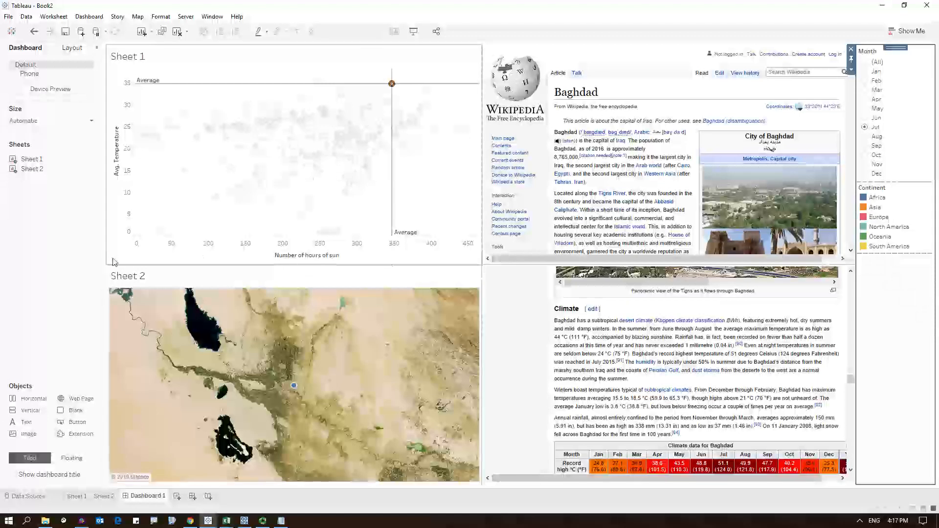
{"action": "left_click", "coordinate": [294, 260]}
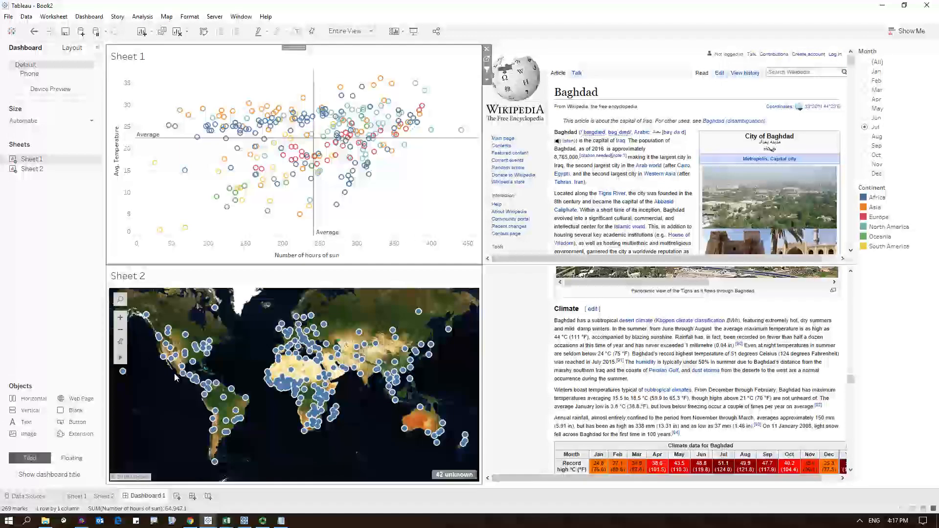
{"action": "mouse_move", "coordinate": [240, 419]}
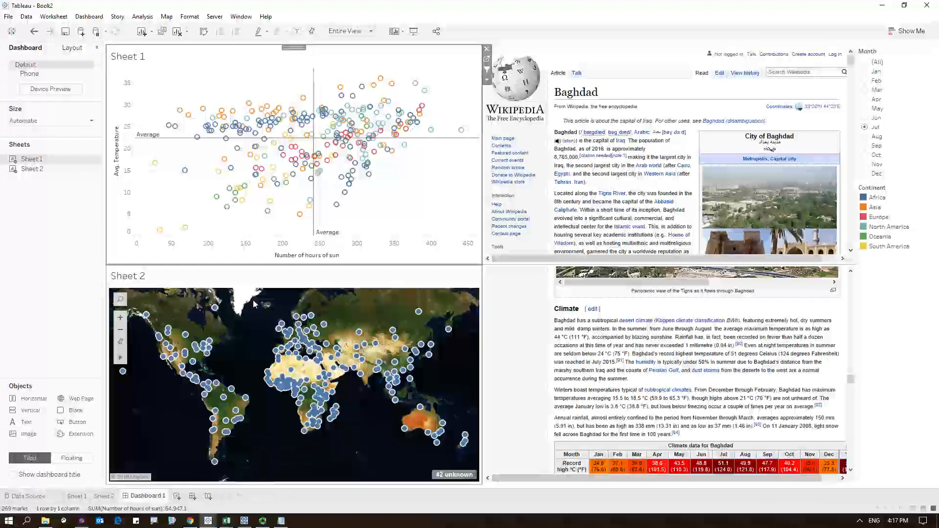
{"action": "mouse_move", "coordinate": [304, 163]}
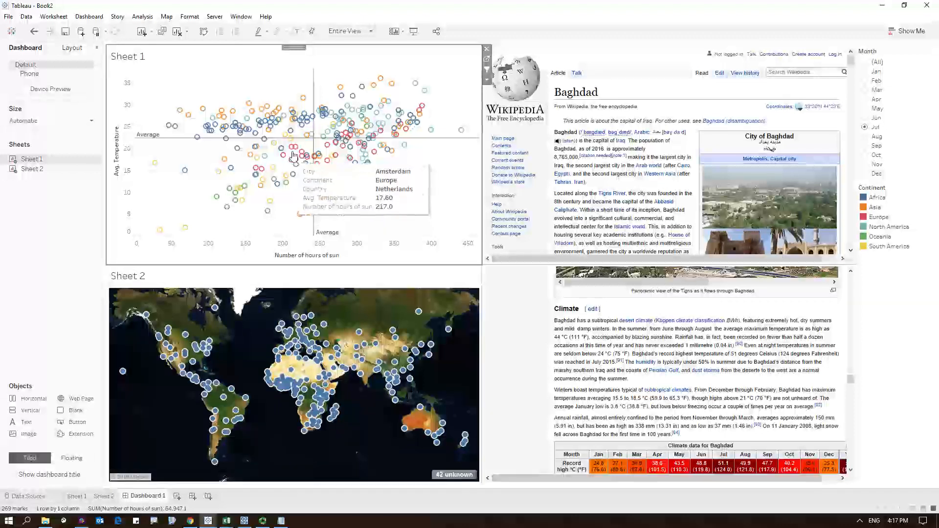
{"action": "mouse_move", "coordinate": [273, 121]}
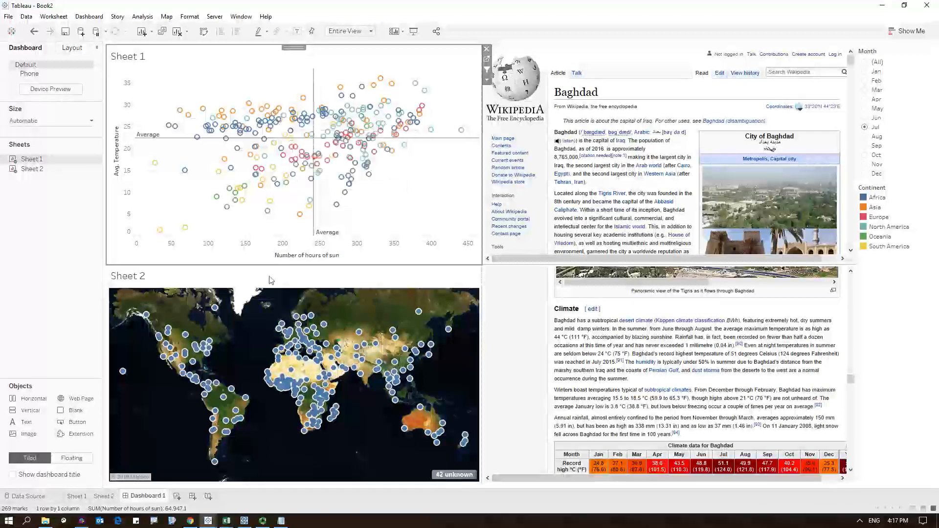
- Create a new worksheet charting Temperature by Month as bars, with Temperature aggregated as Average
{"action": "left_click", "coordinate": [177, 496]}
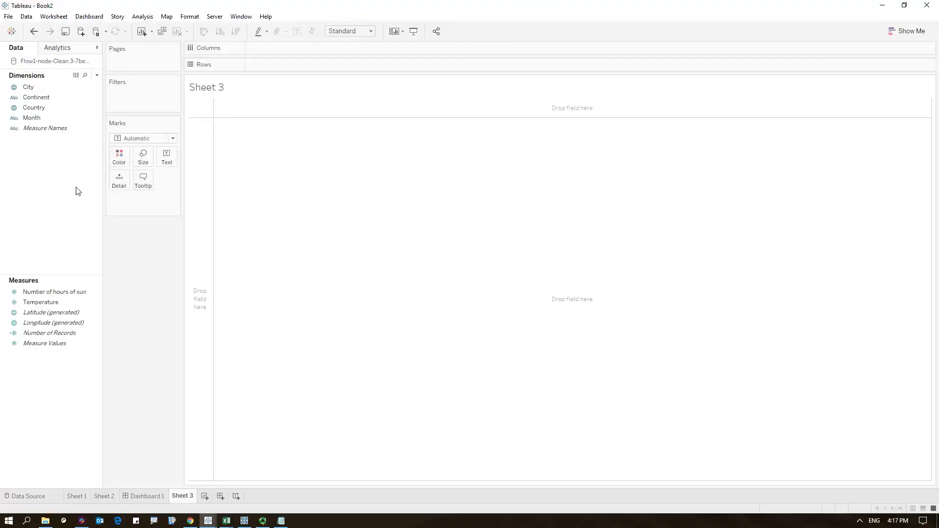
{"action": "left_click", "coordinate": [43, 107]}
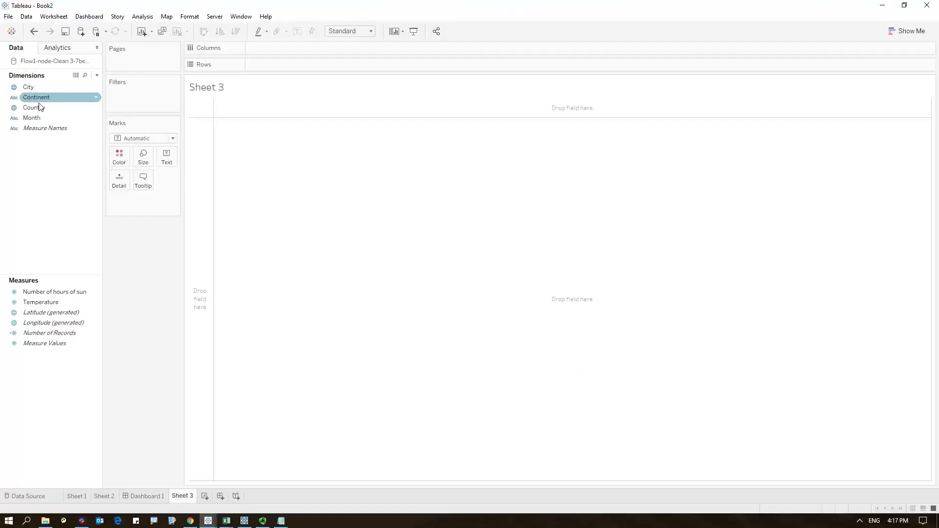
{"action": "double_click", "coordinate": [43, 303]}
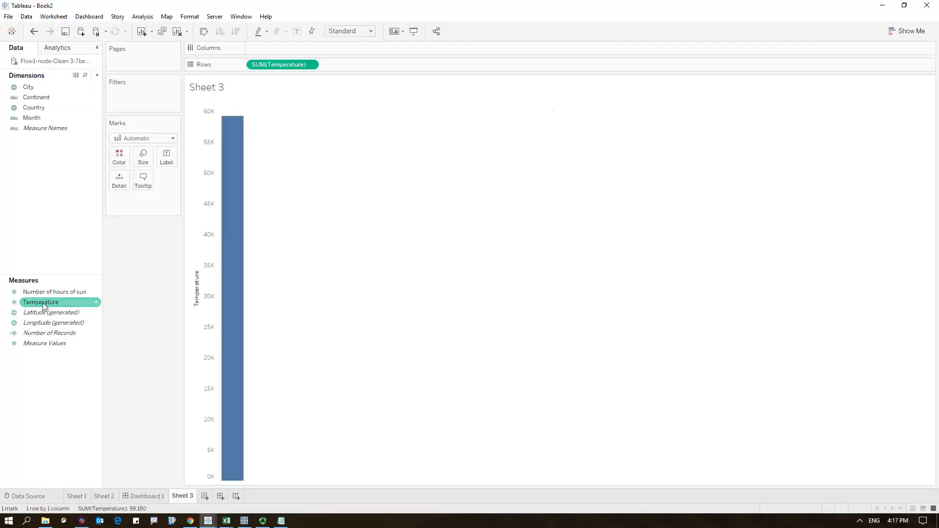
{"action": "double_click", "coordinate": [39, 119]}
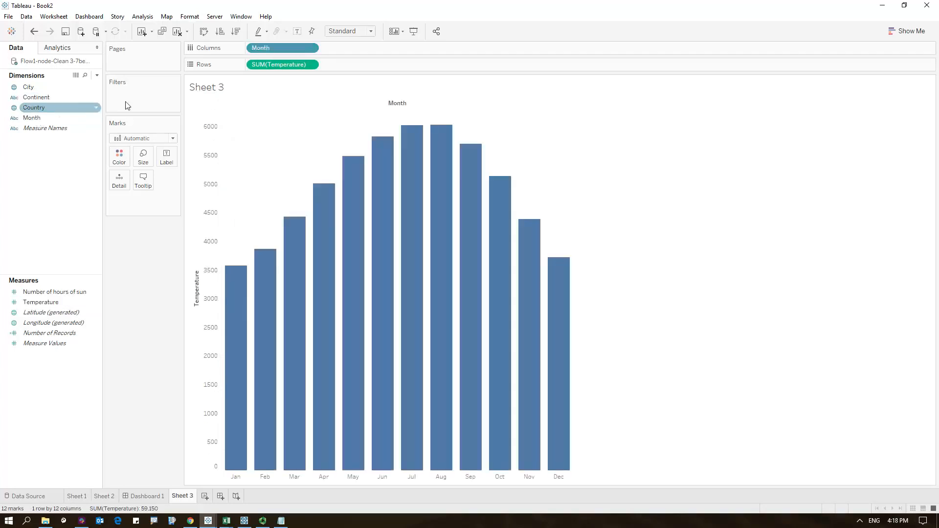
{"action": "left_click", "coordinate": [310, 65]}
{"action": "mouse_move", "coordinate": [313, 165]}
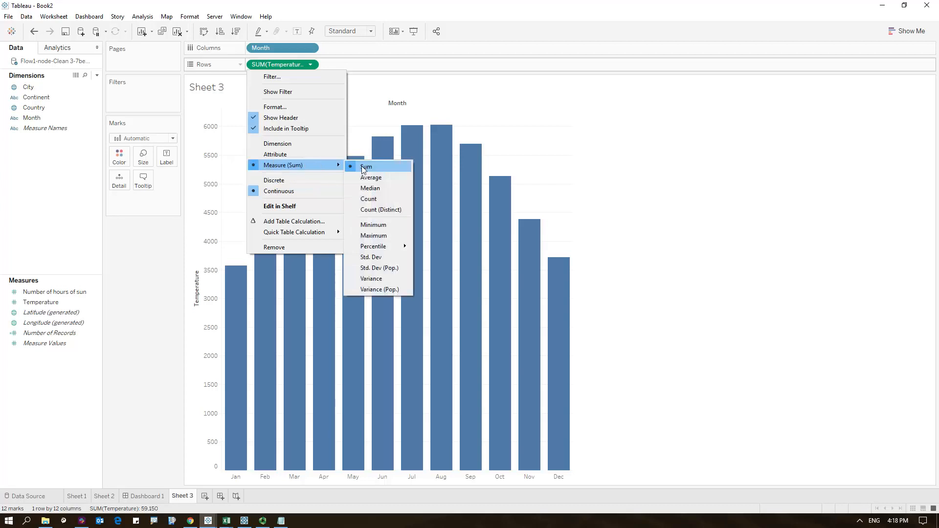
{"action": "left_click", "coordinate": [366, 176]}
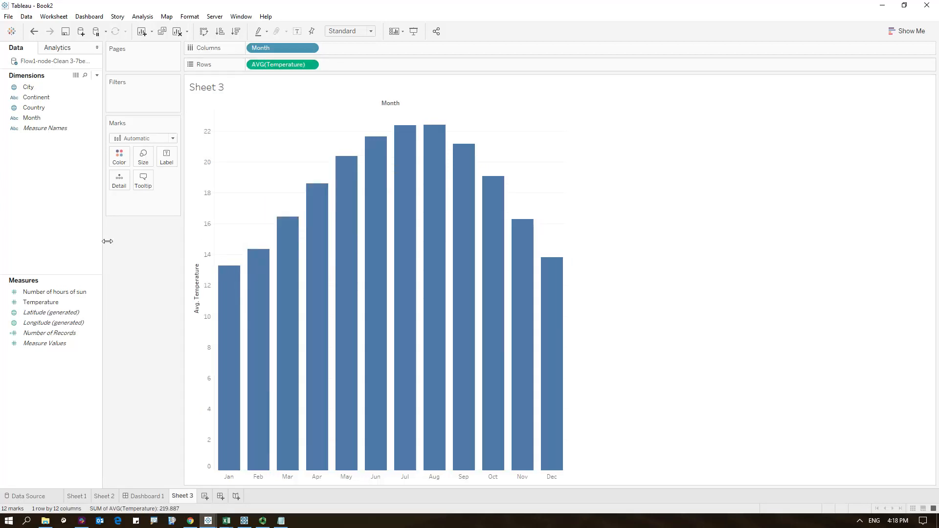
- Add Number of hours of sun to the rows of the monthly chart and display it as a line
{"action": "double_click", "coordinate": [73, 293]}
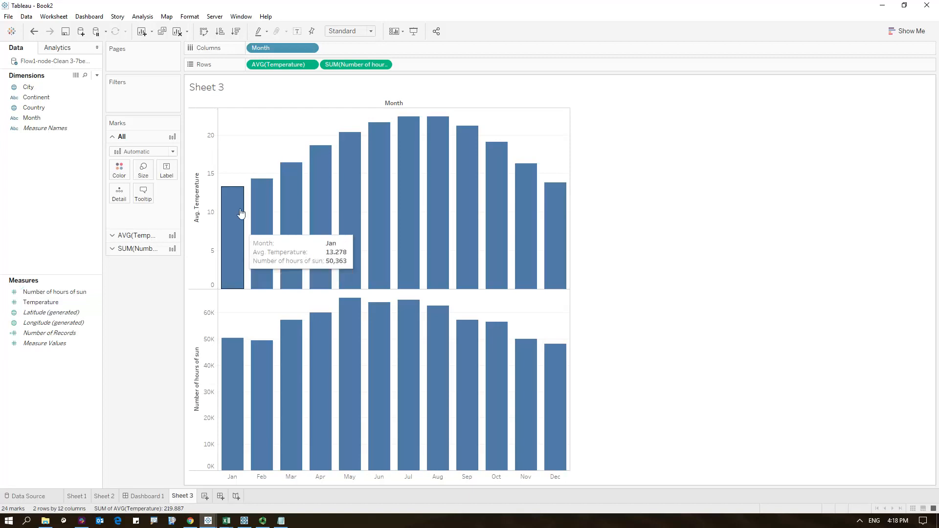
{"action": "left_click", "coordinate": [113, 248]}
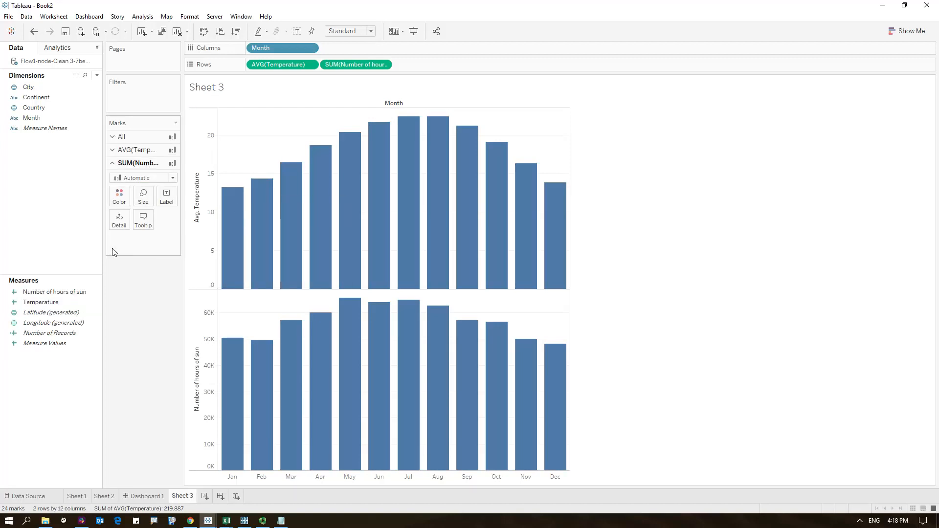
{"action": "left_click", "coordinate": [173, 178]}
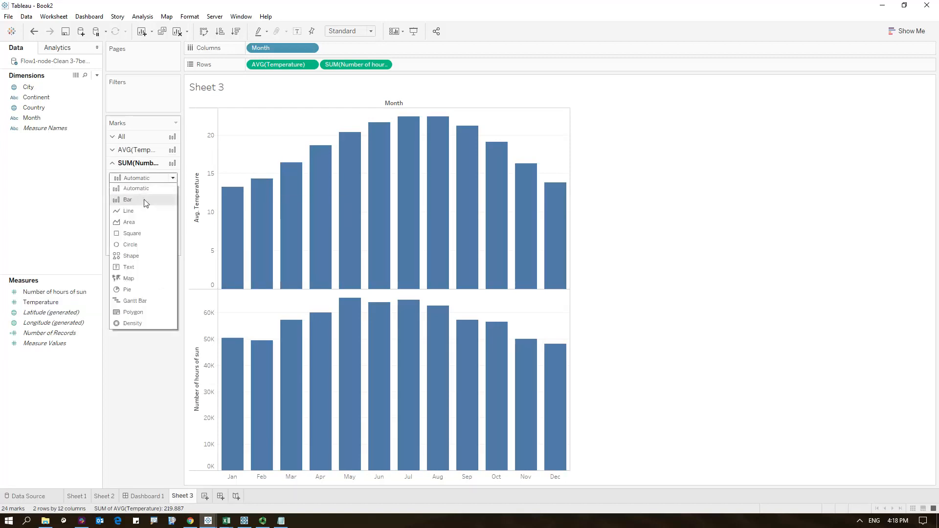
{"action": "left_click", "coordinate": [128, 211]}
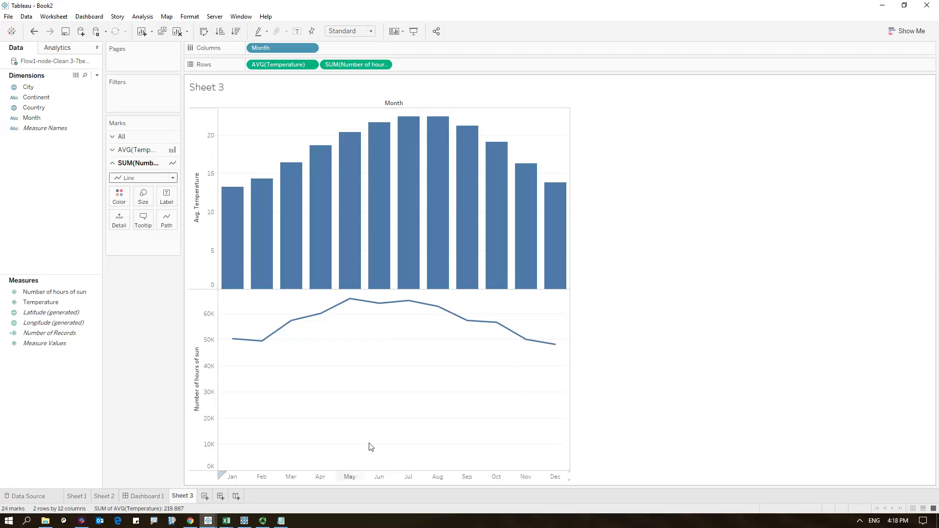
- Insert Sheet 3 into the tooltip of Sheet 1's scatter plot with a maxwidth of 600 and save the tooltip
{"action": "left_click", "coordinate": [78, 497]}
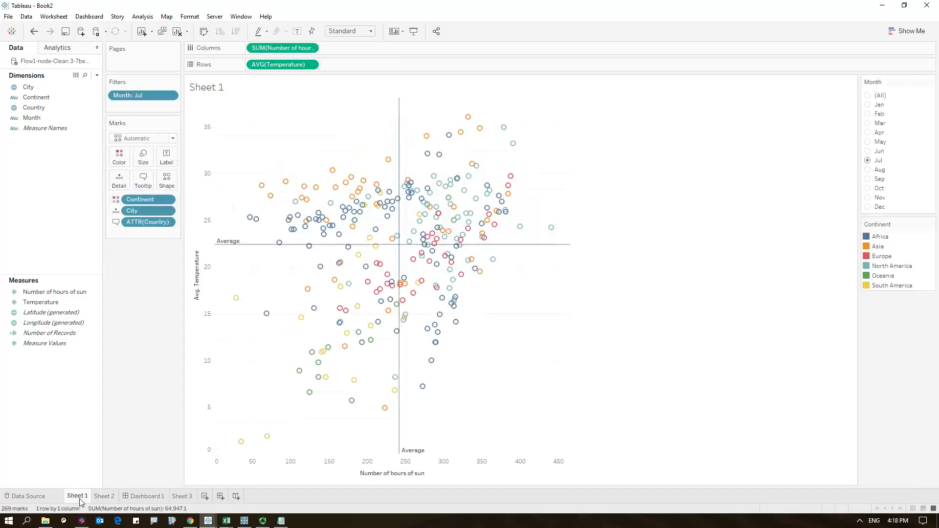
{"action": "left_click", "coordinate": [143, 180]}
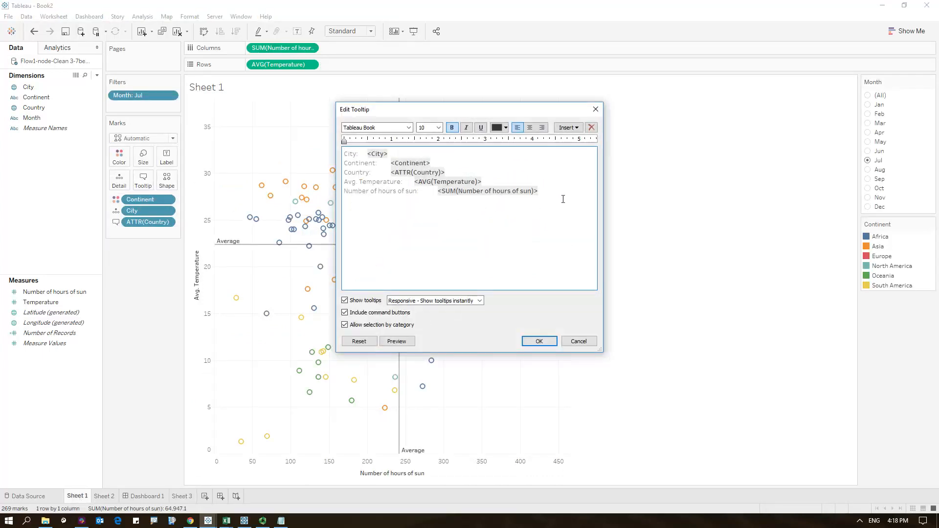
{"action": "left_click", "coordinate": [579, 128]}
{"action": "mouse_move", "coordinate": [585, 139]}
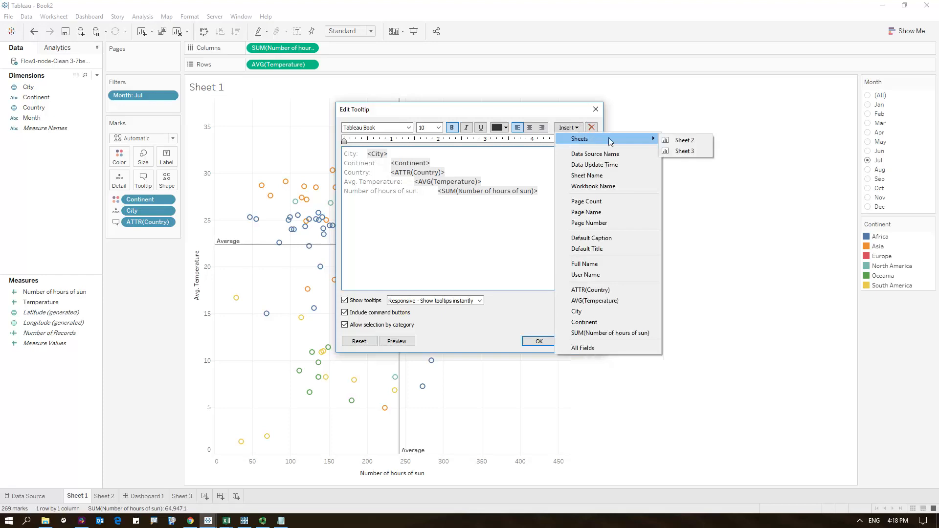
{"action": "left_click", "coordinate": [684, 152]}
{"action": "double_click", "coordinate": [473, 217]}
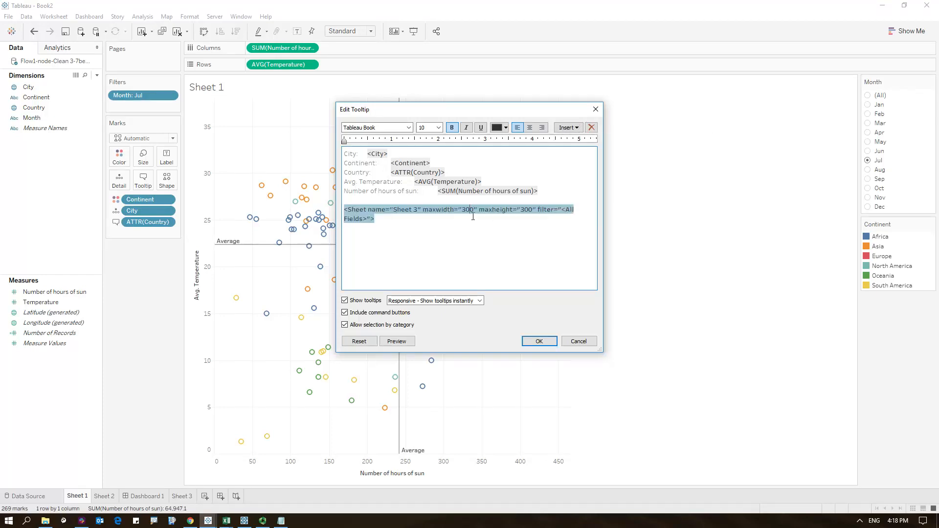
{"action": "key", "text": "BackSpace"}
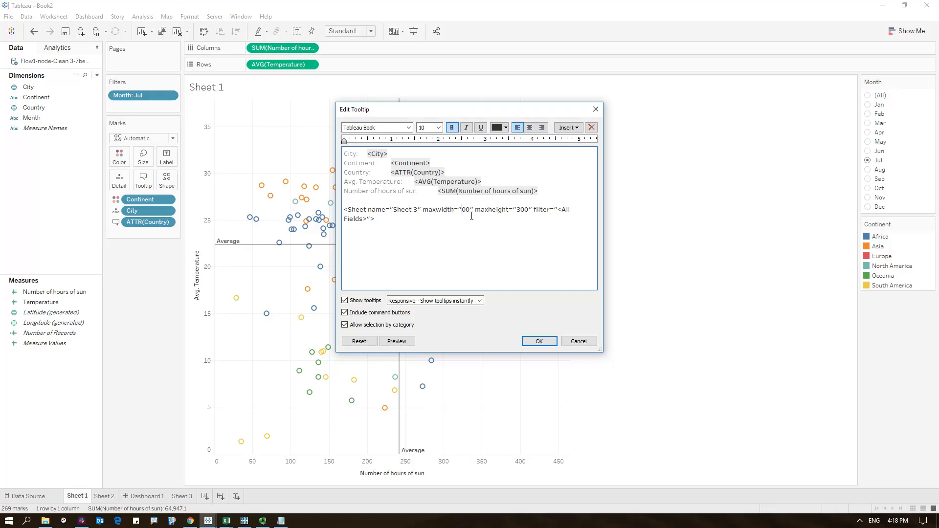
{"action": "type", "text": "6"}
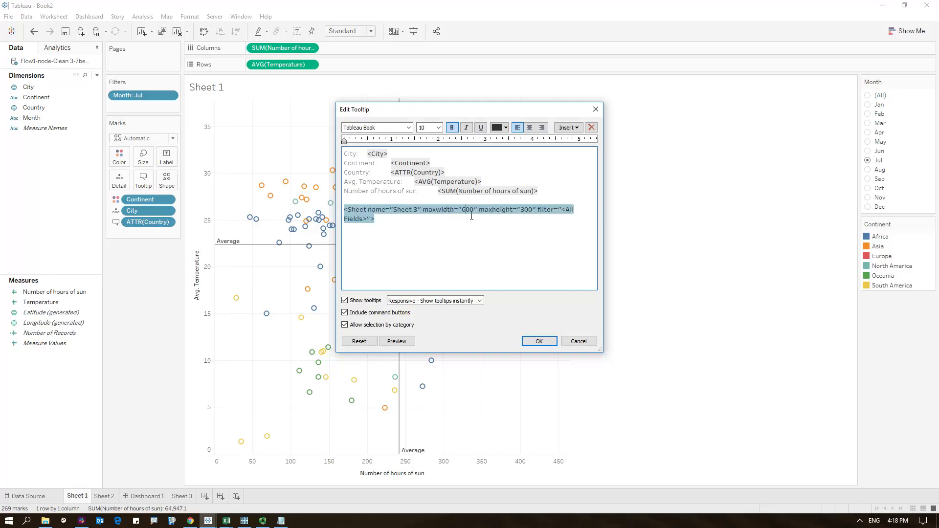
{"action": "left_click", "coordinate": [540, 341]}
- Check the embedded chart on several Sheet 1 marks and narrow the Sheet 3 chart so all months fit in the tooltip
{"action": "mouse_move", "coordinate": [341, 237]}
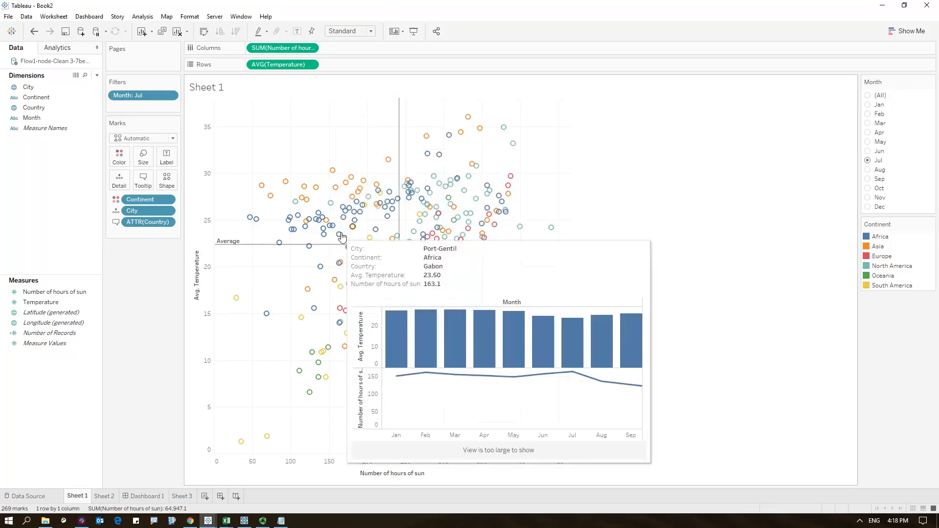
{"action": "mouse_move", "coordinate": [378, 186]}
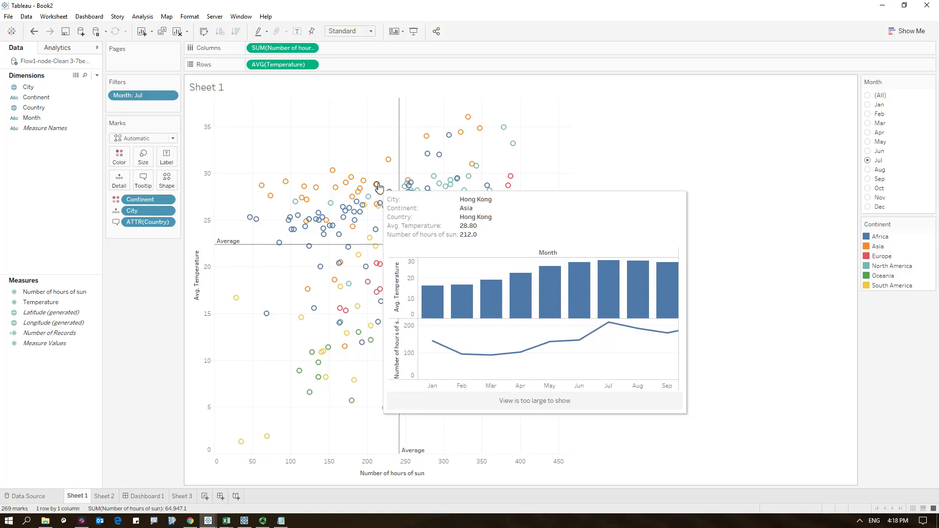
{"action": "mouse_move", "coordinate": [433, 156]}
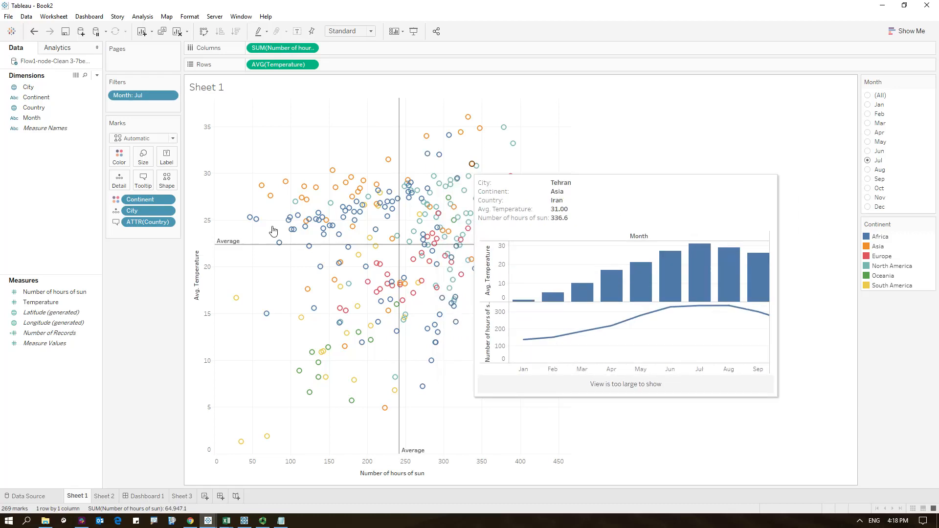
{"action": "left_click", "coordinate": [185, 497]}
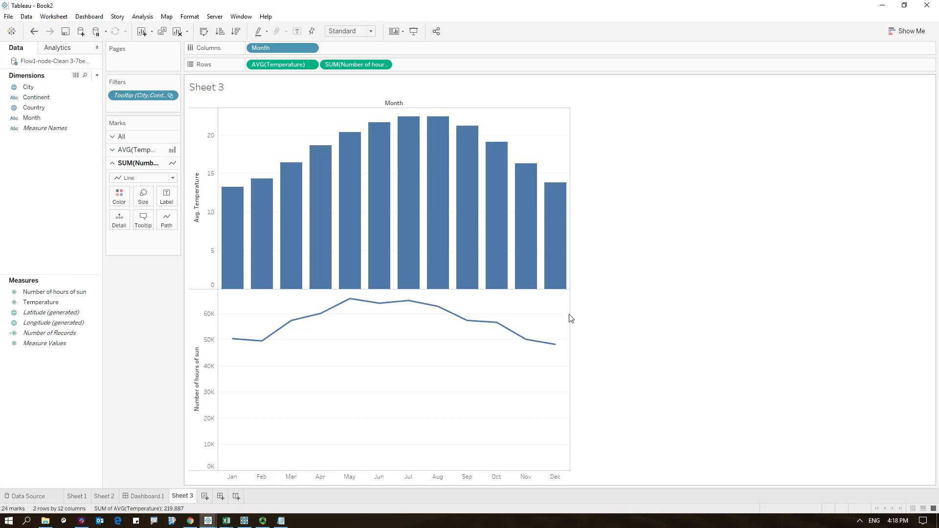
{"action": "left_click_drag", "start_coordinate": [570, 318], "coordinate": [463, 305]}
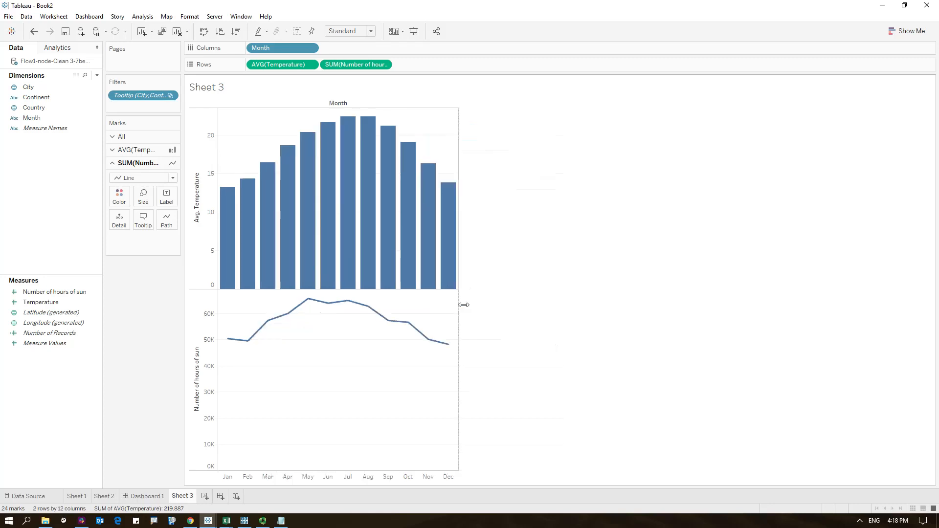
{"action": "left_click", "coordinate": [78, 497]}
{"action": "mouse_move", "coordinate": [368, 282]}
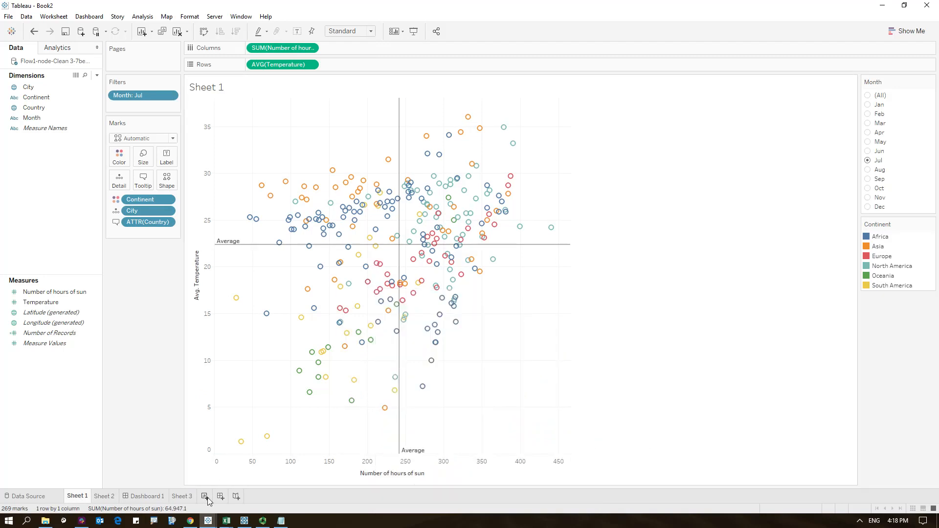
- Filter Dashboard 1 to Jun and view the tooltip chart of a low-temperature mark in the scatter plot
{"action": "left_click", "coordinate": [147, 496]}
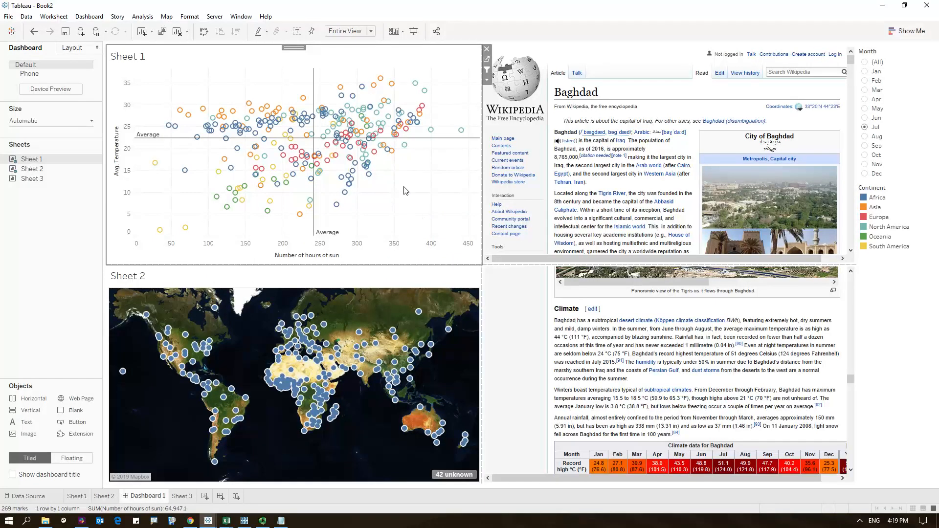
{"action": "left_click", "coordinate": [865, 118]}
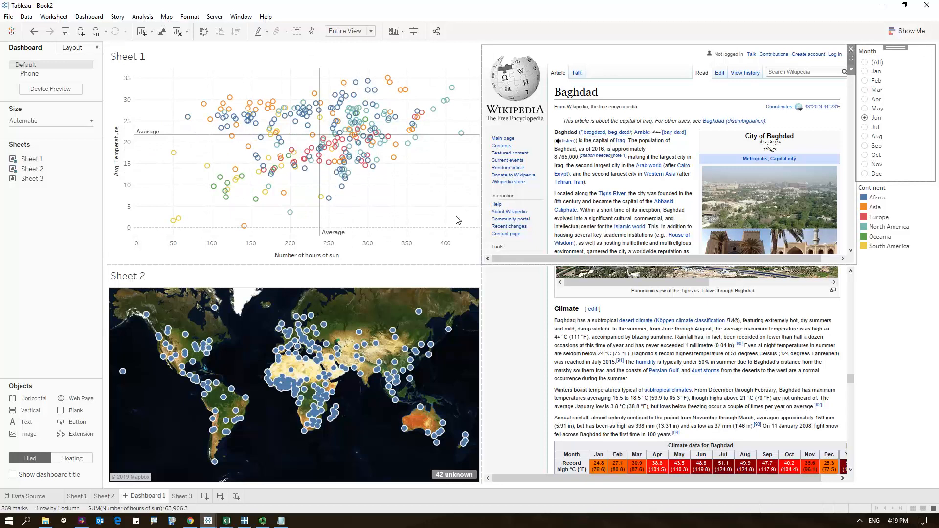
{"action": "mouse_move", "coordinate": [286, 196]}
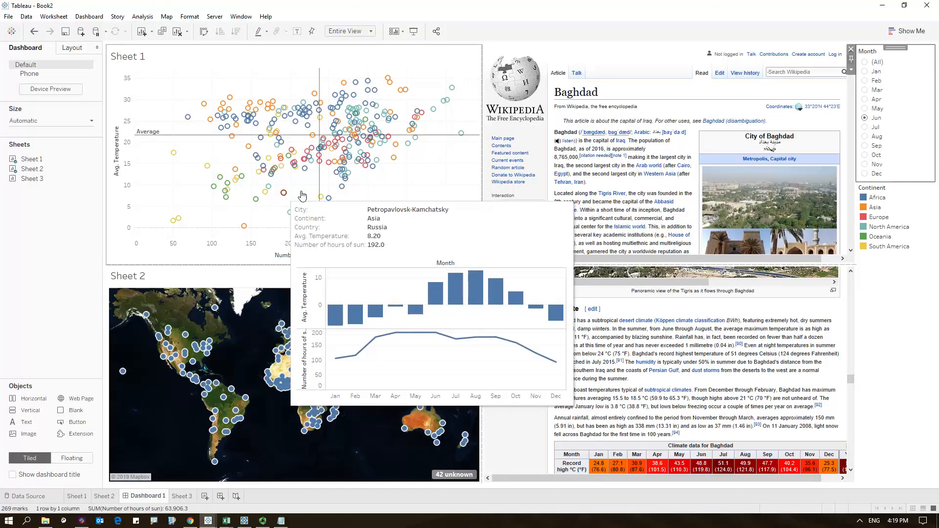
- Add a City highlighter for the Sheet 1 scatter plot to the dashboard
{"action": "left_click", "coordinate": [414, 202]}
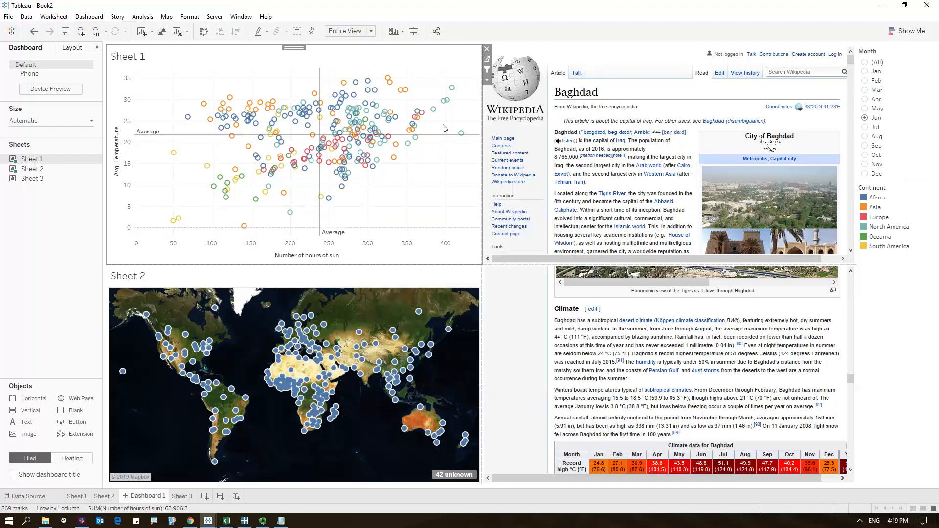
{"action": "left_click", "coordinate": [487, 80]}
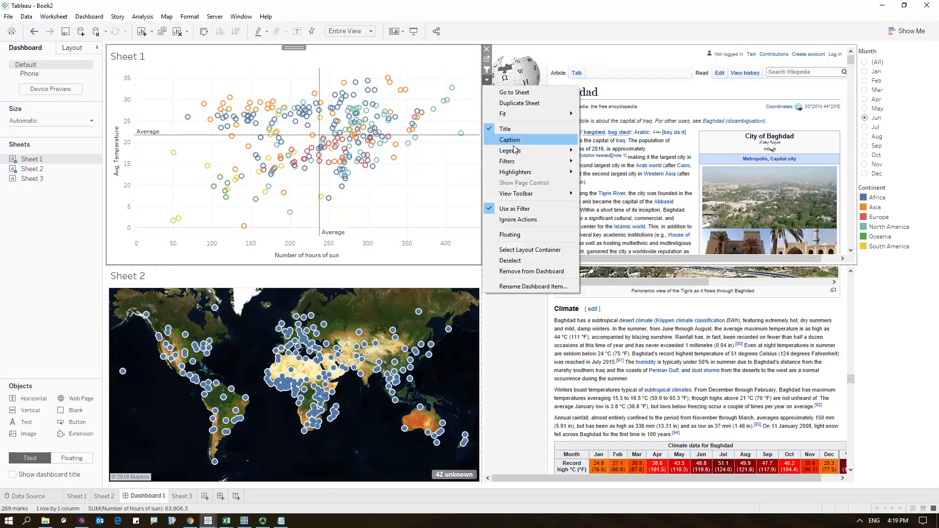
{"action": "mouse_move", "coordinate": [523, 172]}
{"action": "left_click", "coordinate": [598, 174]}
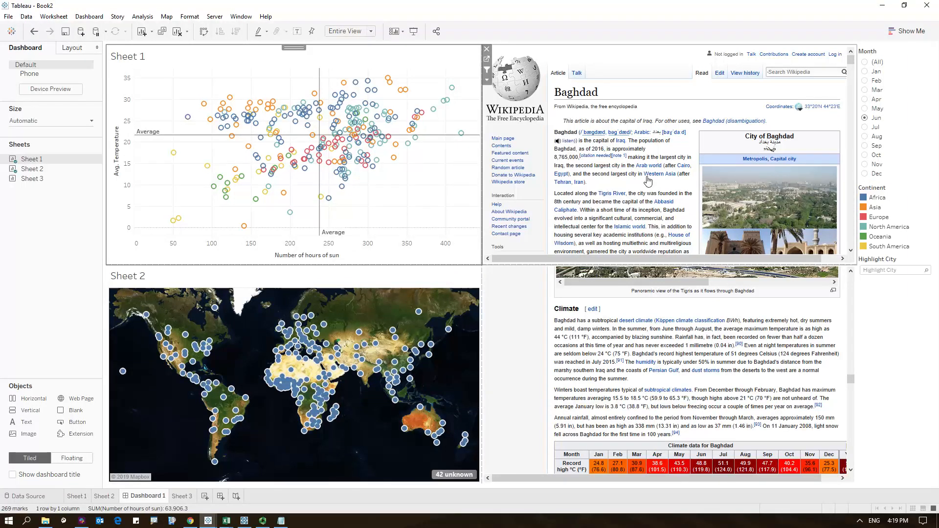
- Highlight sydney with the City highlighter, set the Month filter to (All), and view the tooltip chart of its mark
{"action": "left_click", "coordinate": [890, 272]}
{"action": "type", "text": "syd"}
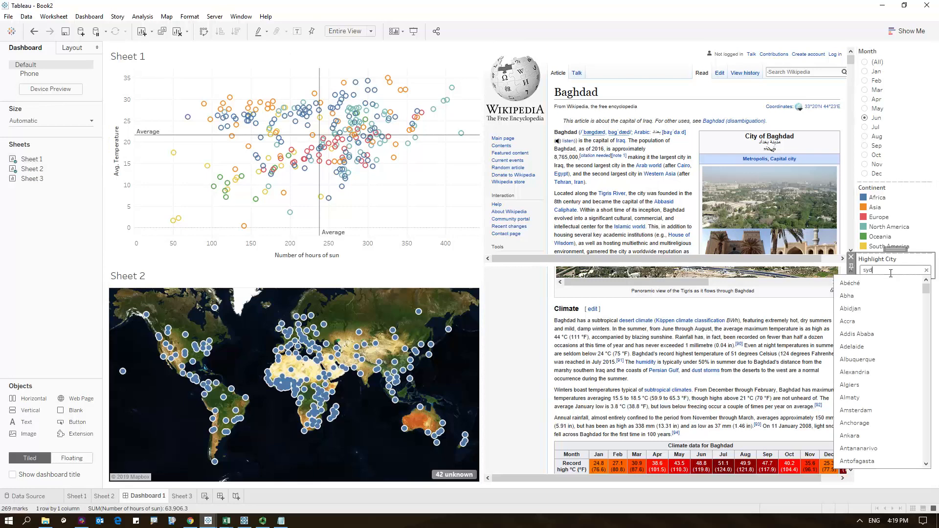
{"action": "mouse_move", "coordinate": [273, 172]}
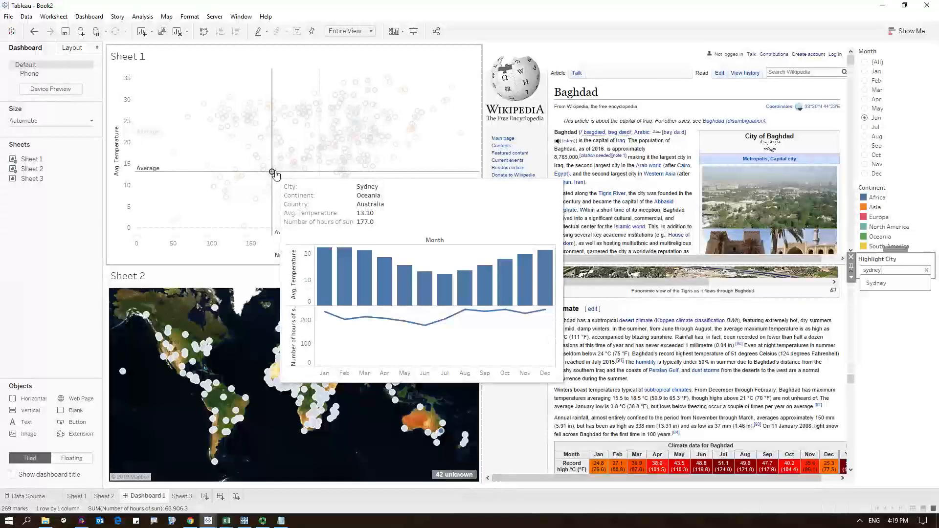
{"action": "left_click", "coordinate": [865, 62]}
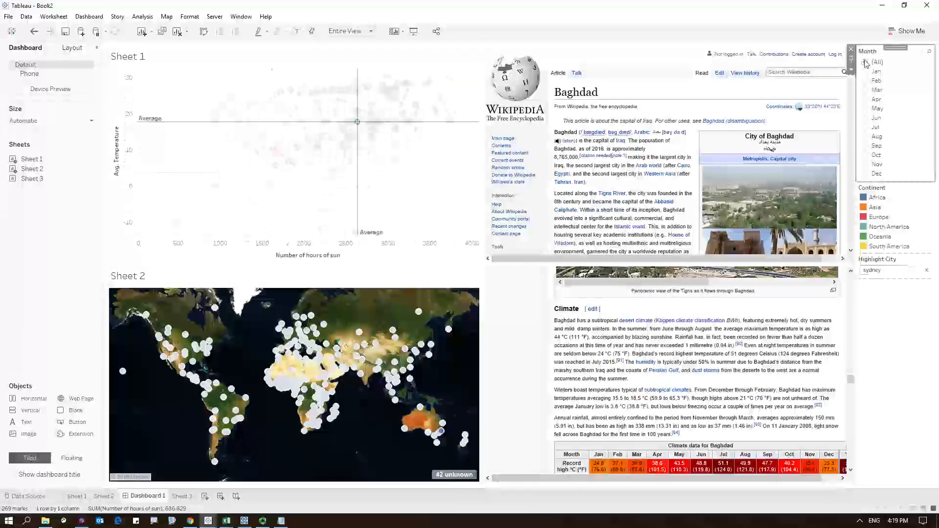
{"action": "mouse_move", "coordinate": [359, 124]}
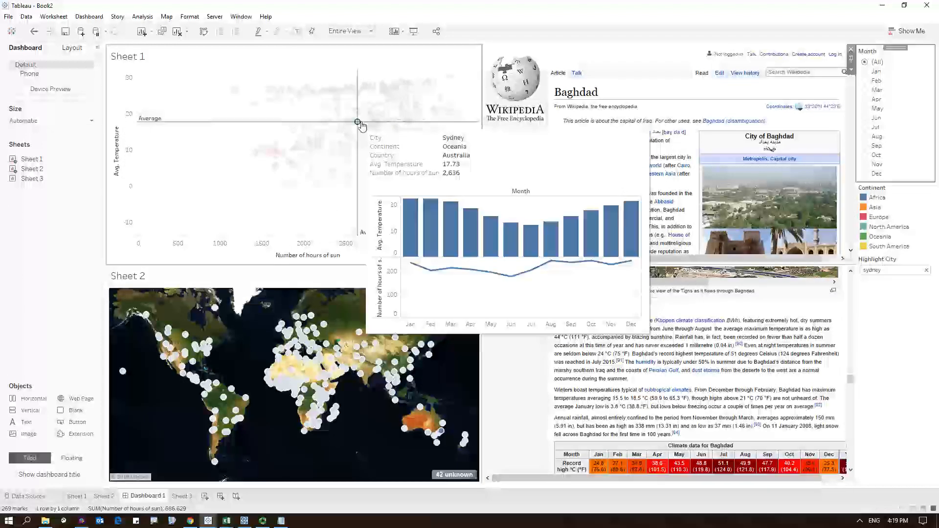